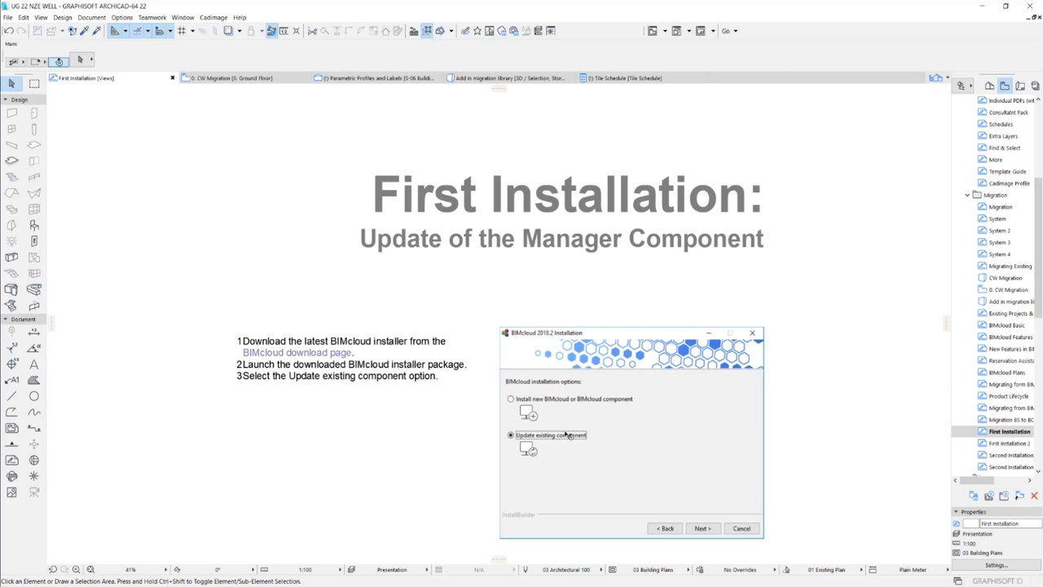
# Step: Show the BIMcloud update slides by opening the saved views First Installation 2, Second Installation and Second Installation 2 in sequence
pyautogui.doubleClick(1008, 443)
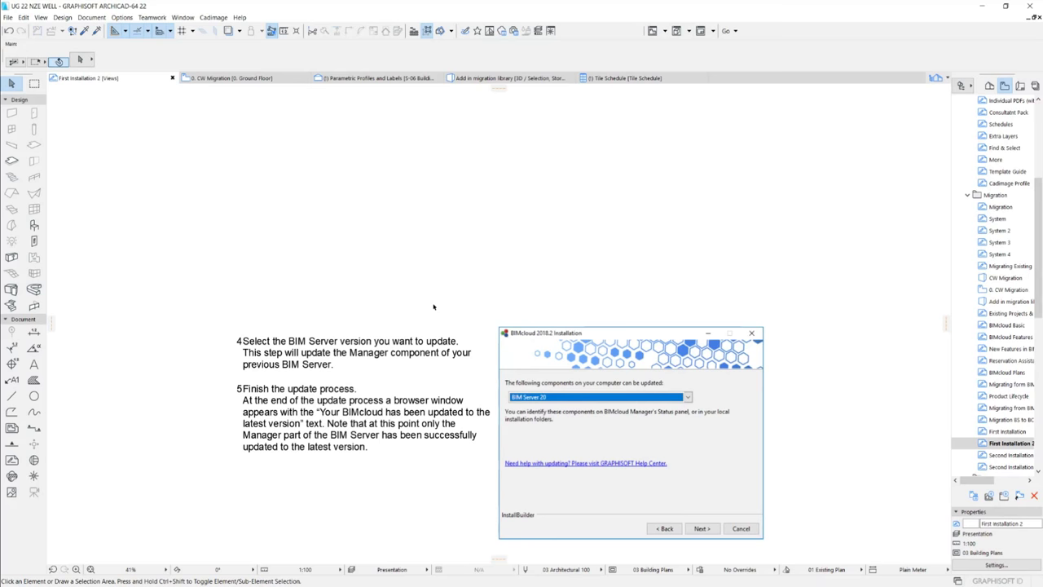
pyautogui.doubleClick(1010, 455)
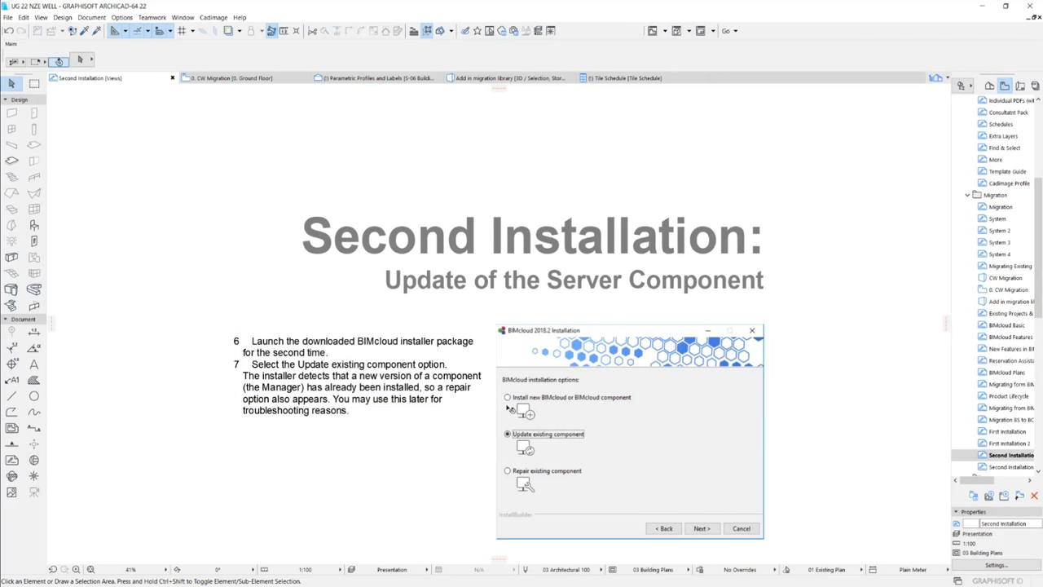
pyautogui.doubleClick(994, 466)
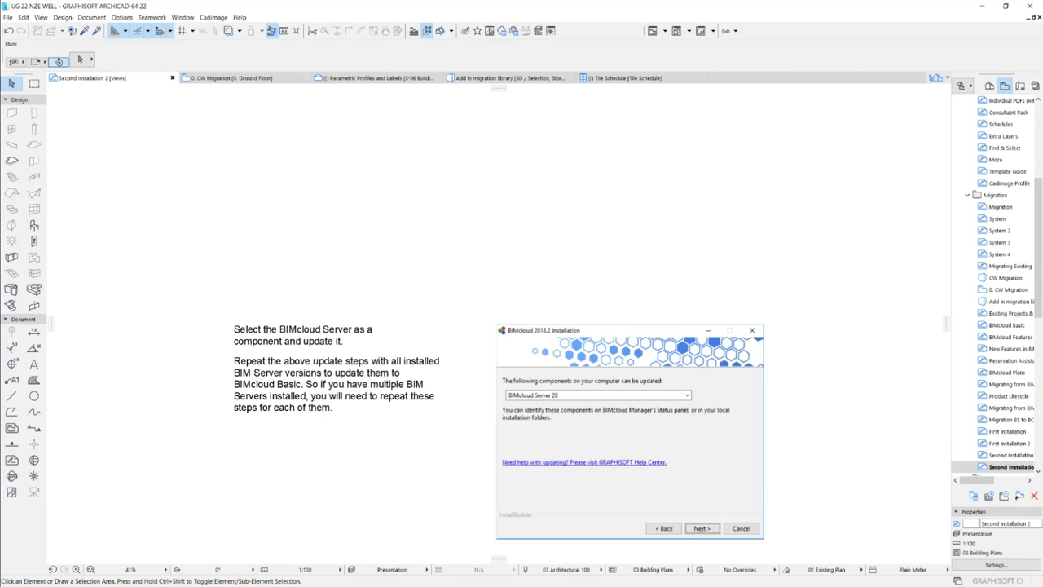
# Step: Open the Parametric Profiles saved view followed by the Video: We all love Profiles view in the Profiles folder
pyautogui.scroll(-3, 994, 285)
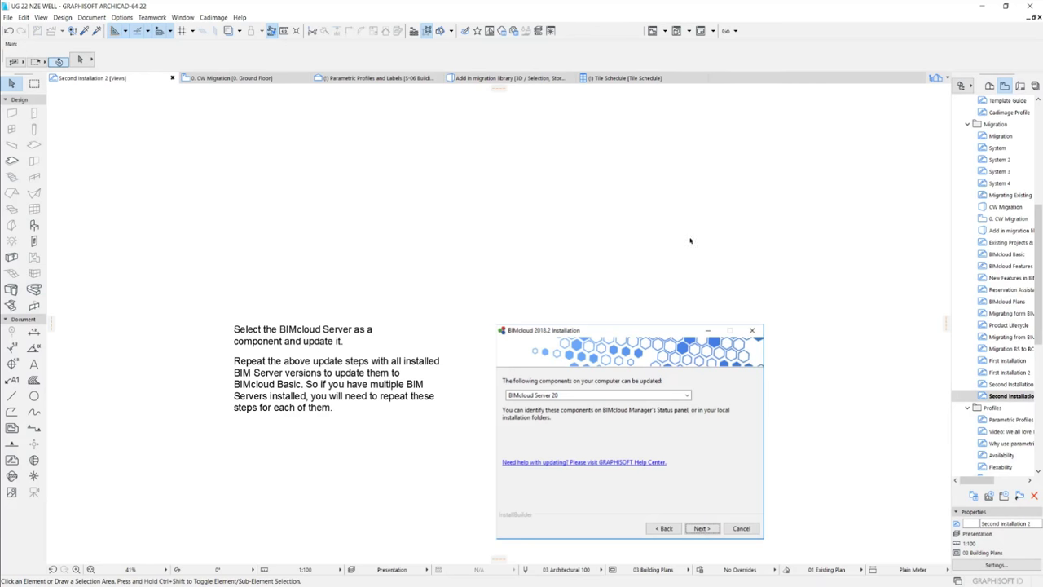
pyautogui.doubleClick(1008, 418)
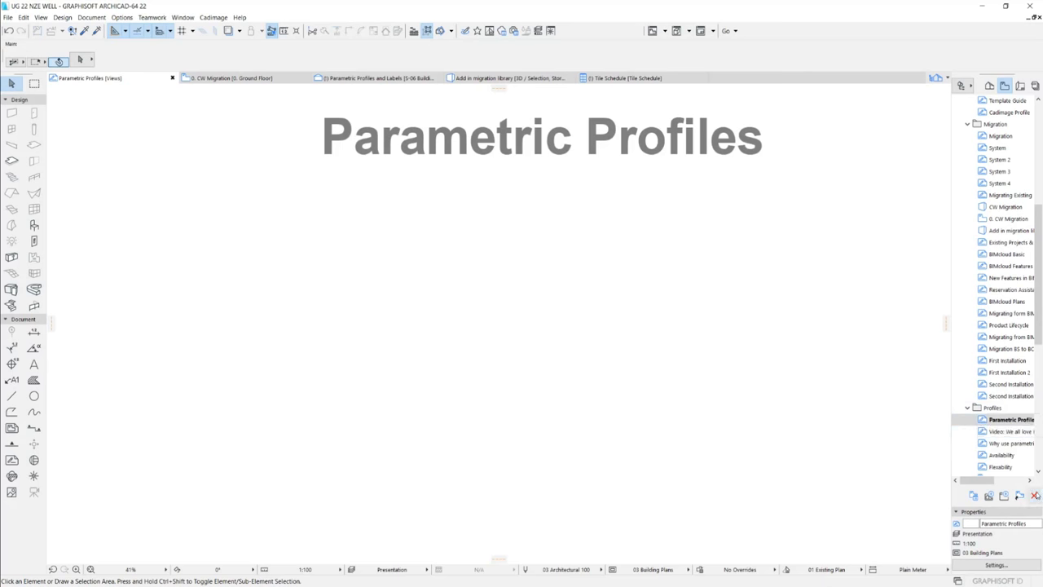
pyautogui.click(1017, 432)
pyautogui.doubleClick(1017, 432)
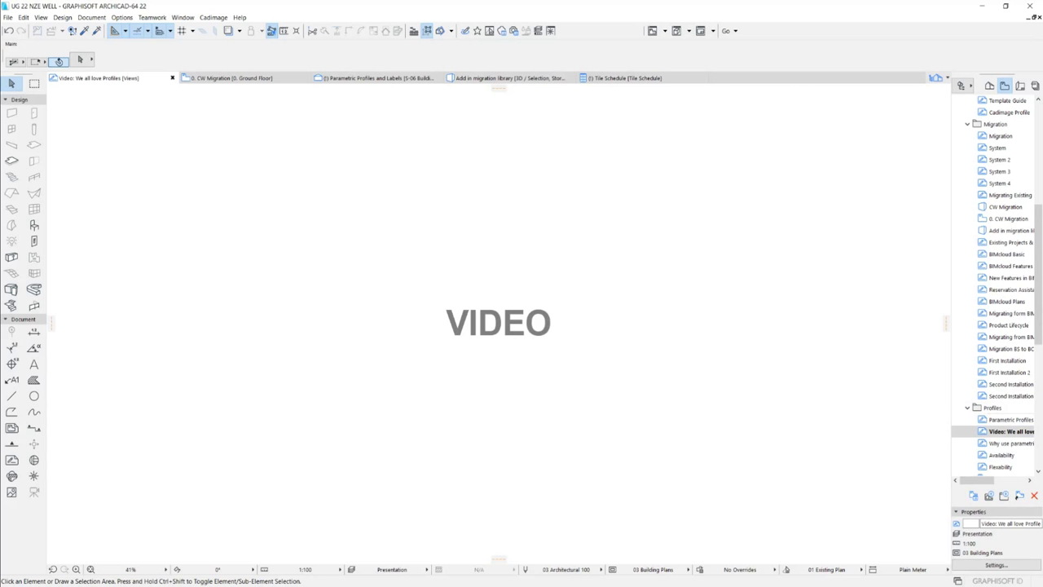
# Step: Switch to File Explorer, open the UG files folder and play the We all love Profiles video
pyautogui.hotkey('alt', 'Tab')
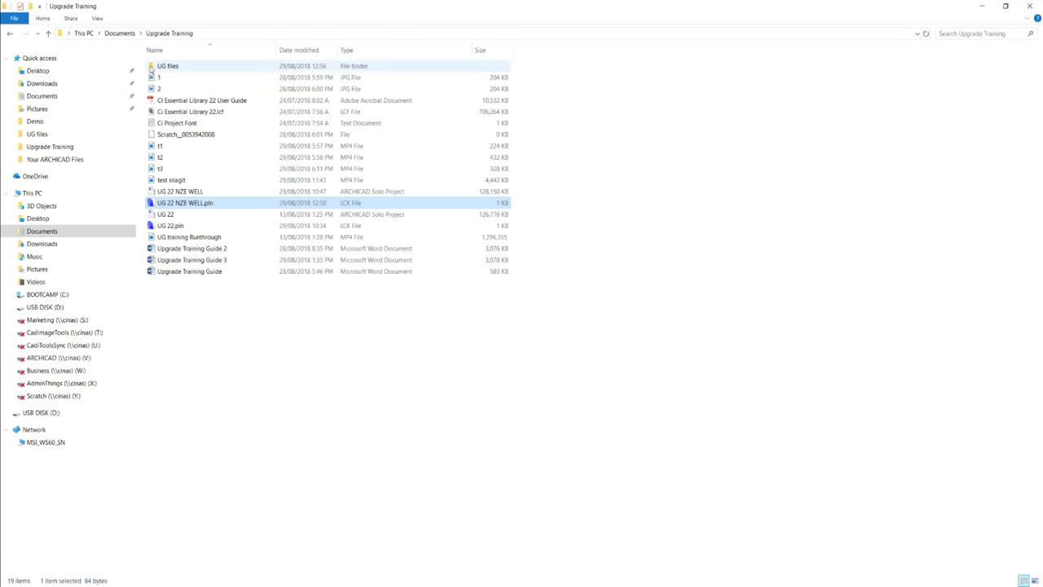
pyautogui.doubleClick(210, 65)
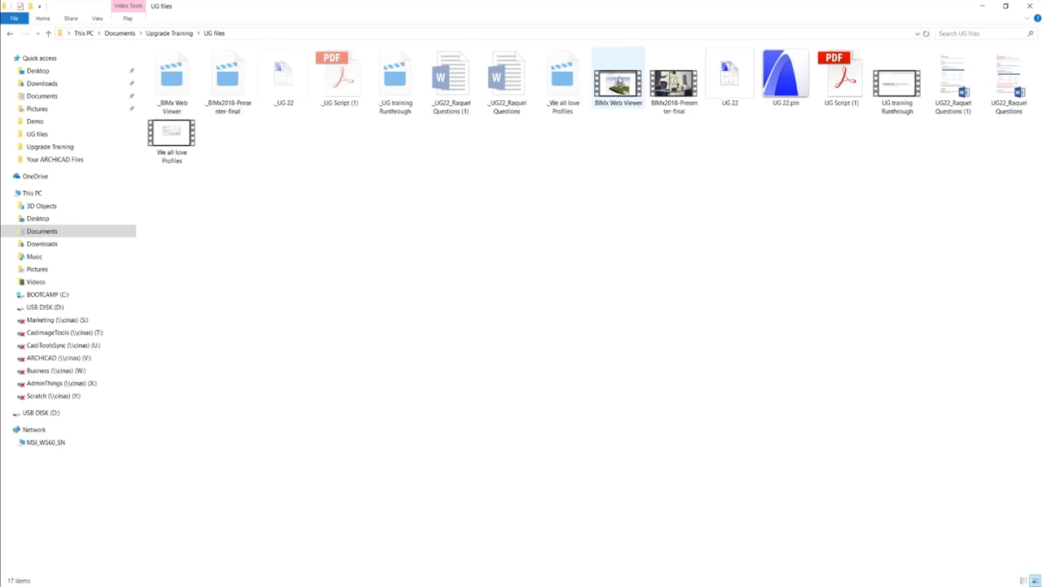
pyautogui.click(567, 91)
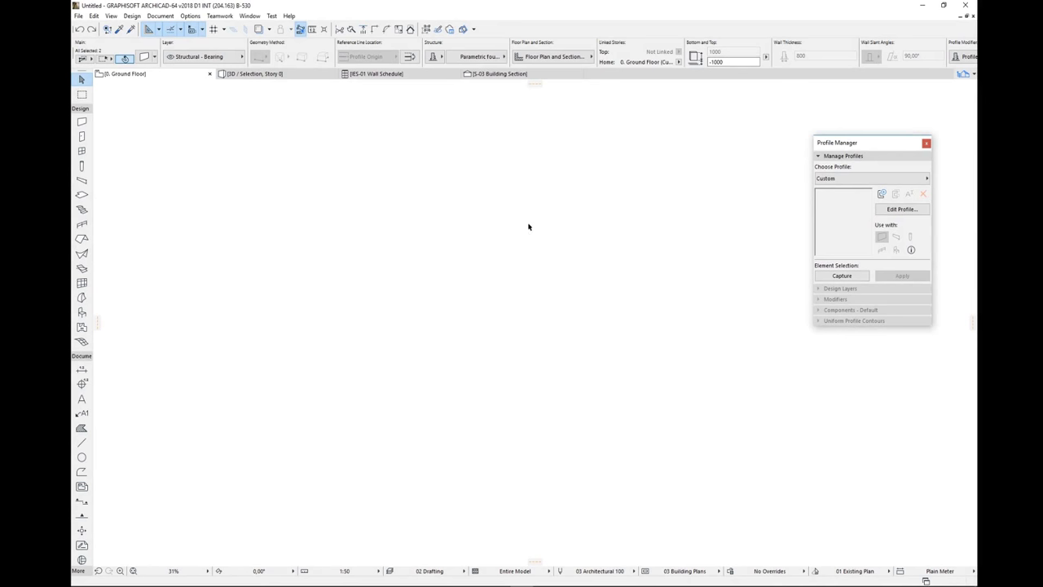
# Step: Create a new profile named "We all love Profiles"
pyautogui.click(881, 193)
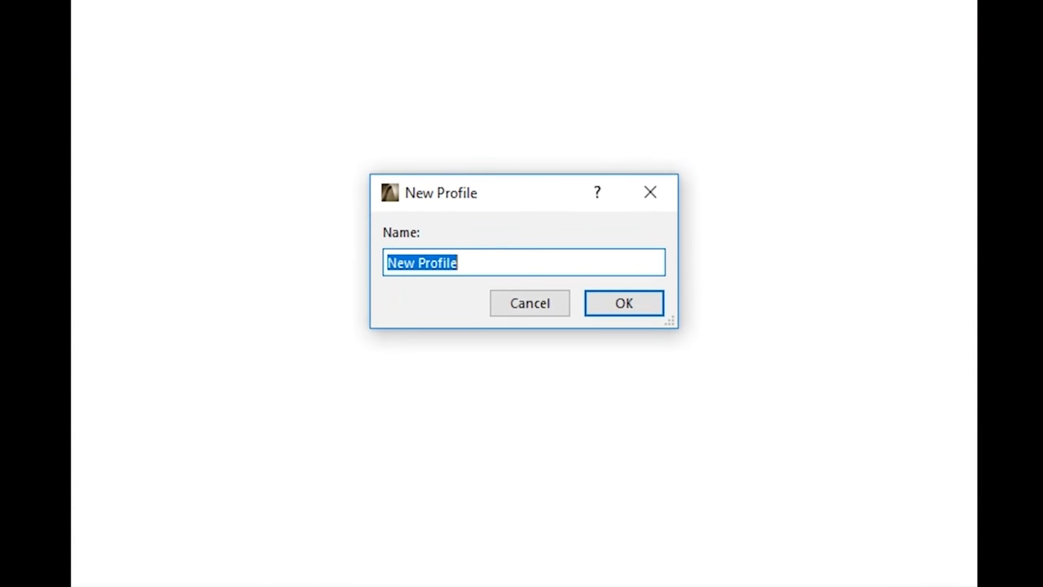
pyautogui.write('We all love Pr')
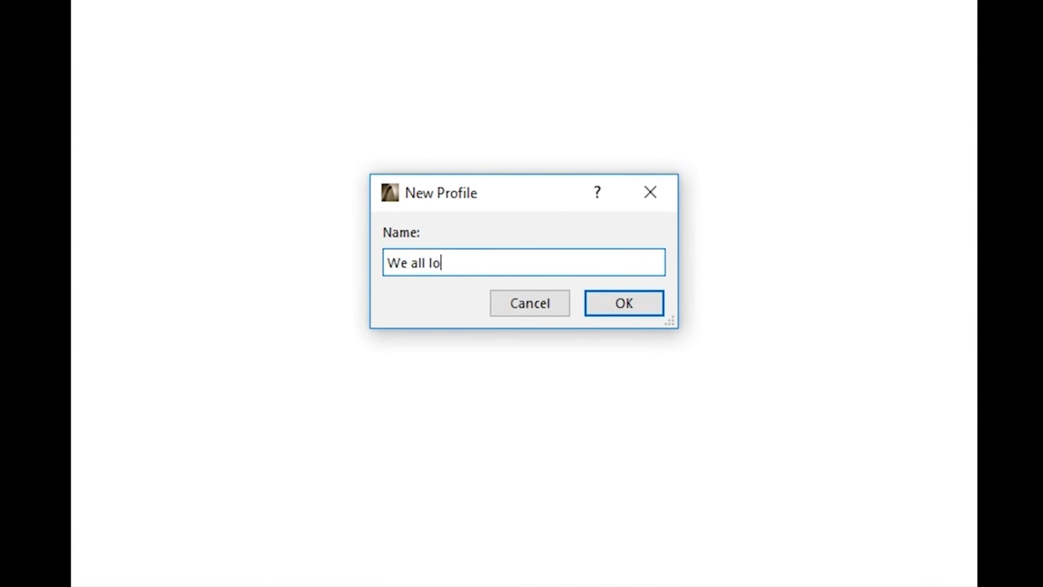
pyautogui.write('ofiles')
pyautogui.click(640, 310)
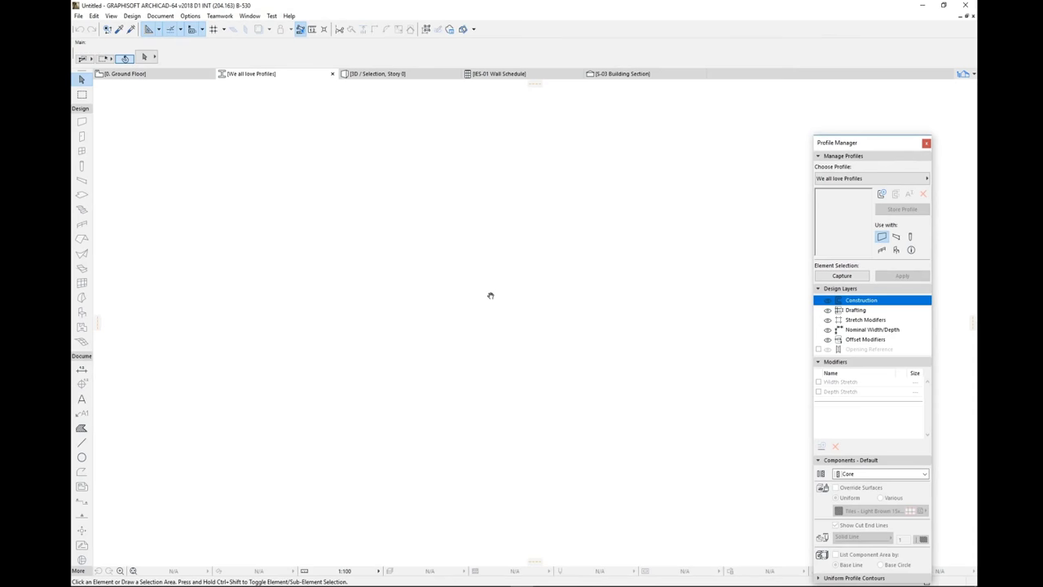
# Step: Draw a heart-shaped fill polygon in the profile editor, with straight lower sides and two upper arcs drawn by centre point
pyautogui.click(81, 427)
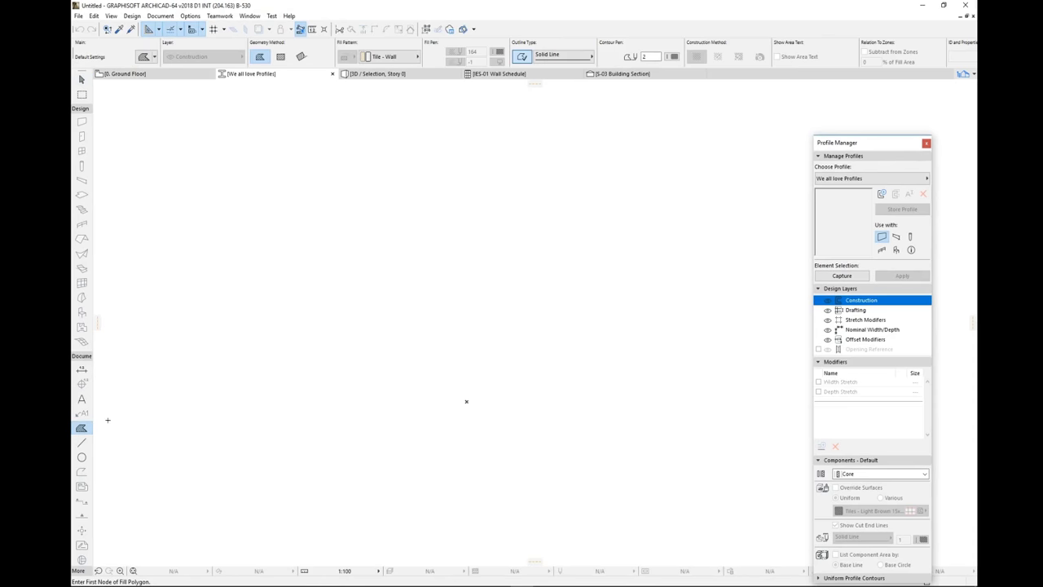
pyautogui.click(466, 401)
pyautogui.click(384, 269)
pyautogui.click(634, 358)
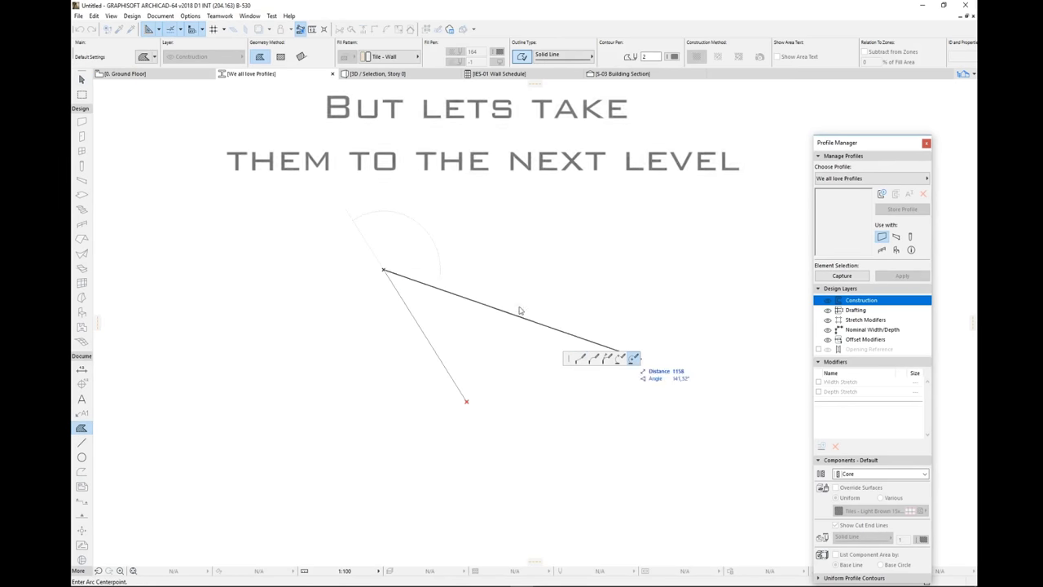
pyautogui.click(426, 266)
pyautogui.click(468, 266)
pyautogui.click(511, 265)
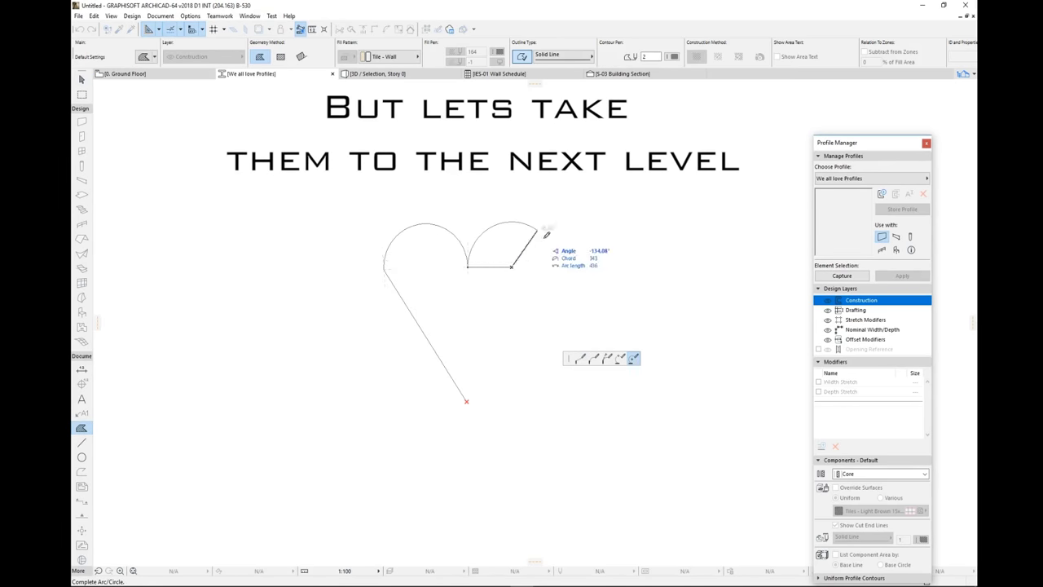
pyautogui.click(553, 266)
pyautogui.click(581, 358)
pyautogui.click(466, 401)
# Step: Add an offset modifier and attach it to the square profile's right edge, and likewise to the tall rectangular profile's side edges
pyautogui.scroll(2, 527, 356)
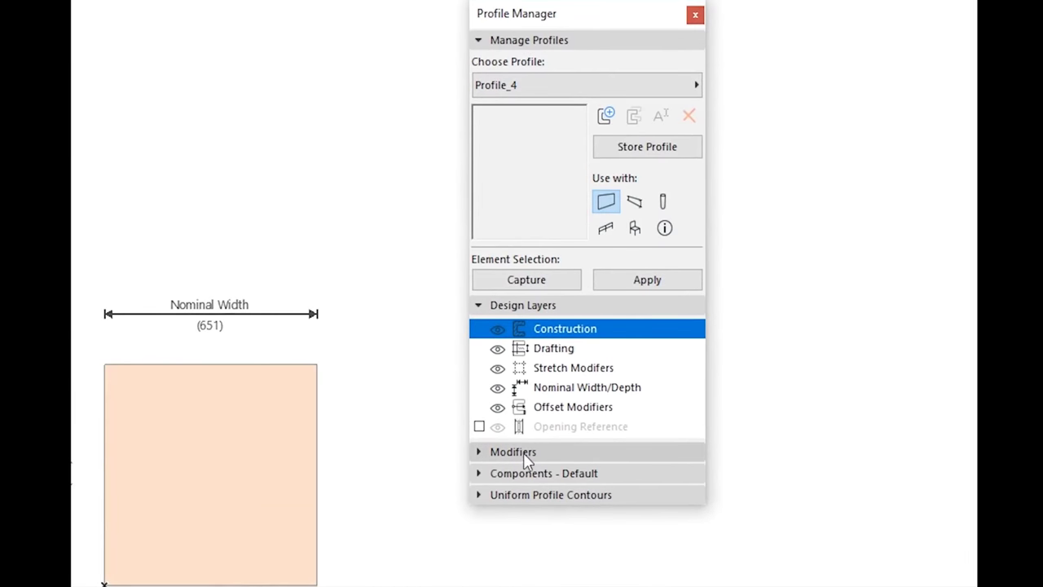
pyautogui.click(525, 451)
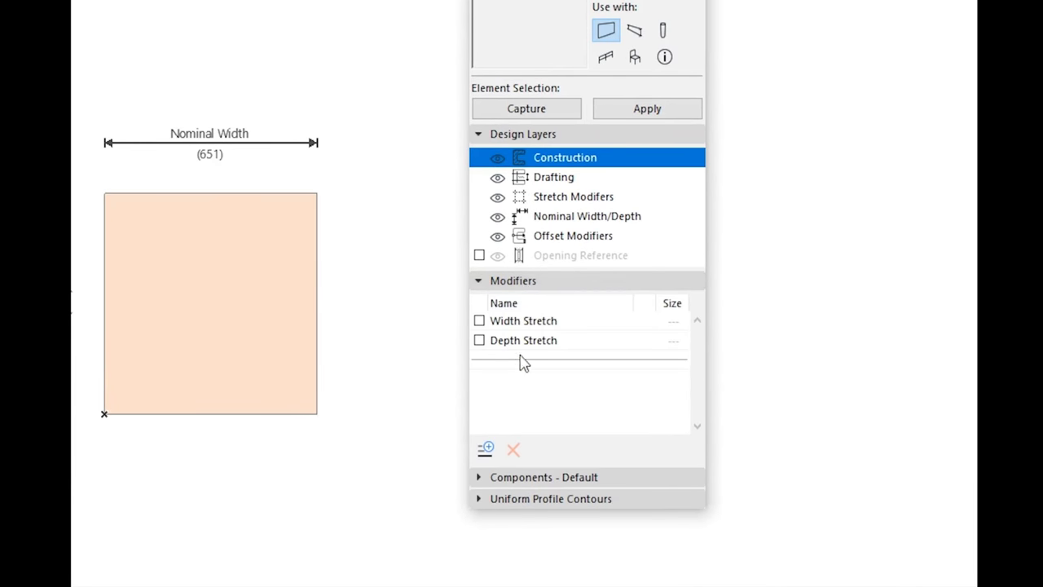
pyautogui.click(485, 448)
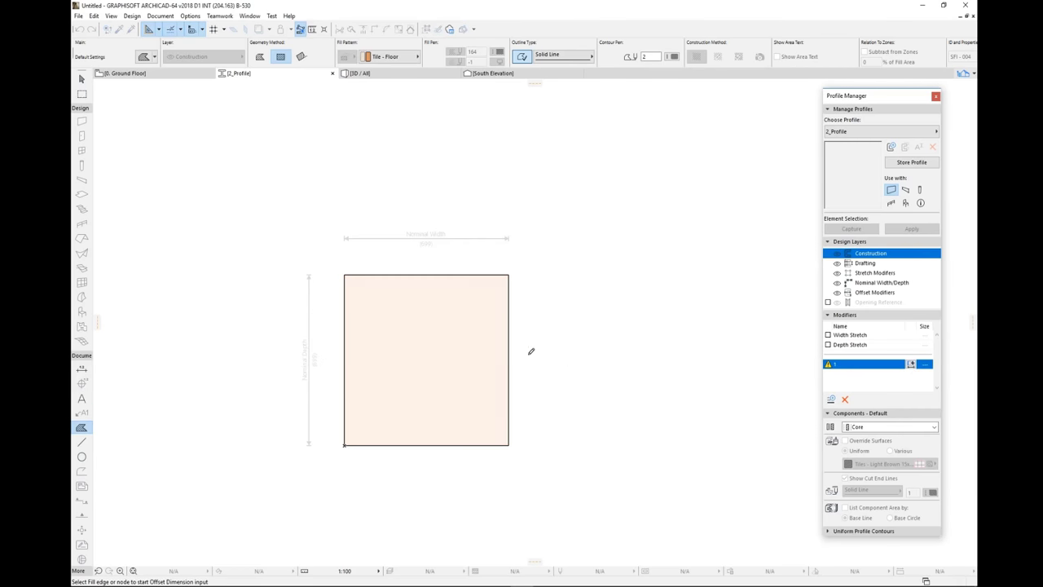
pyautogui.click(509, 367)
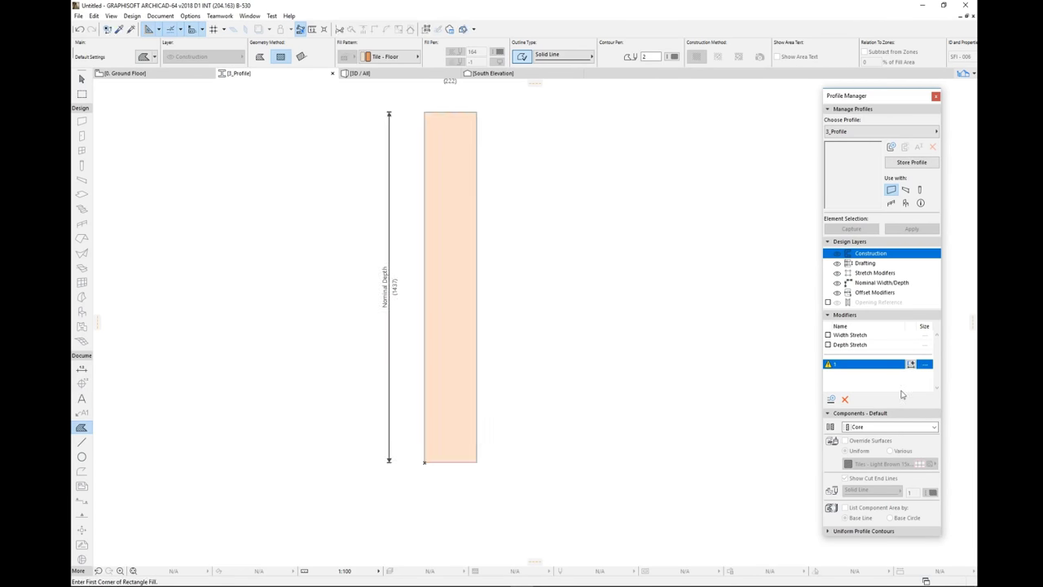
pyautogui.click(425, 251)
pyautogui.click(478, 256)
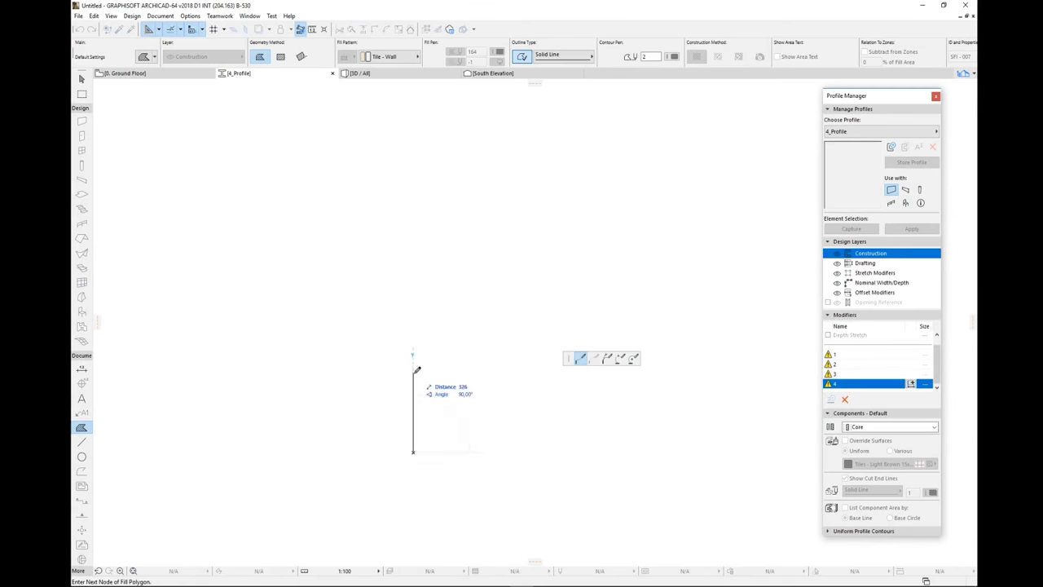
# Step: Draw a cross-shaped fill polygon in the 4_Profile profile and close it at its starting point
pyautogui.click(339, 373)
pyautogui.click(339, 312)
pyautogui.click(413, 312)
pyautogui.click(413, 250)
pyautogui.click(485, 249)
pyautogui.click(485, 312)
pyautogui.click(519, 312)
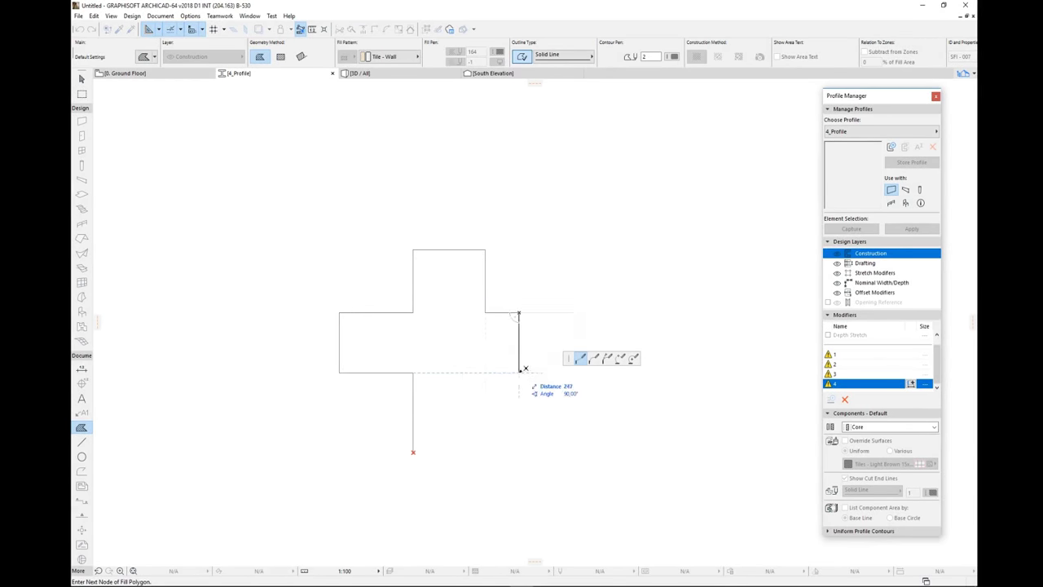
pyautogui.click(519, 372)
pyautogui.click(485, 372)
pyautogui.click(485, 453)
pyautogui.click(413, 452)
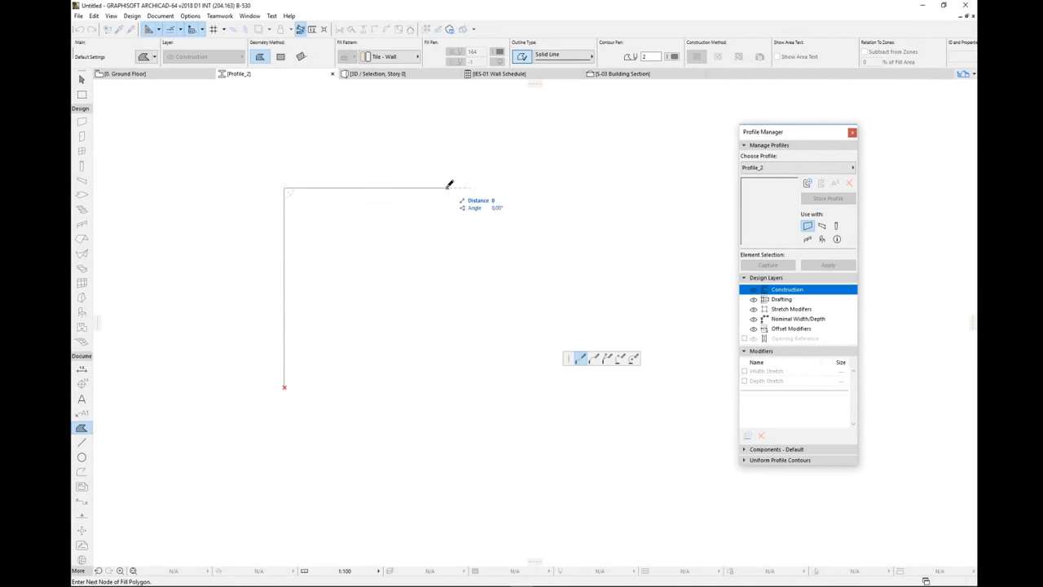
# Step: Draw the upper-right contour of the stepped cornice fill in Profile_2 with alternating vertical, horizontal and sloped segments
pyautogui.click(446, 188)
pyautogui.click(447, 210)
pyautogui.click(422, 211)
pyautogui.click(399, 234)
pyautogui.click(399, 253)
pyautogui.click(374, 257)
pyautogui.click(373, 295)
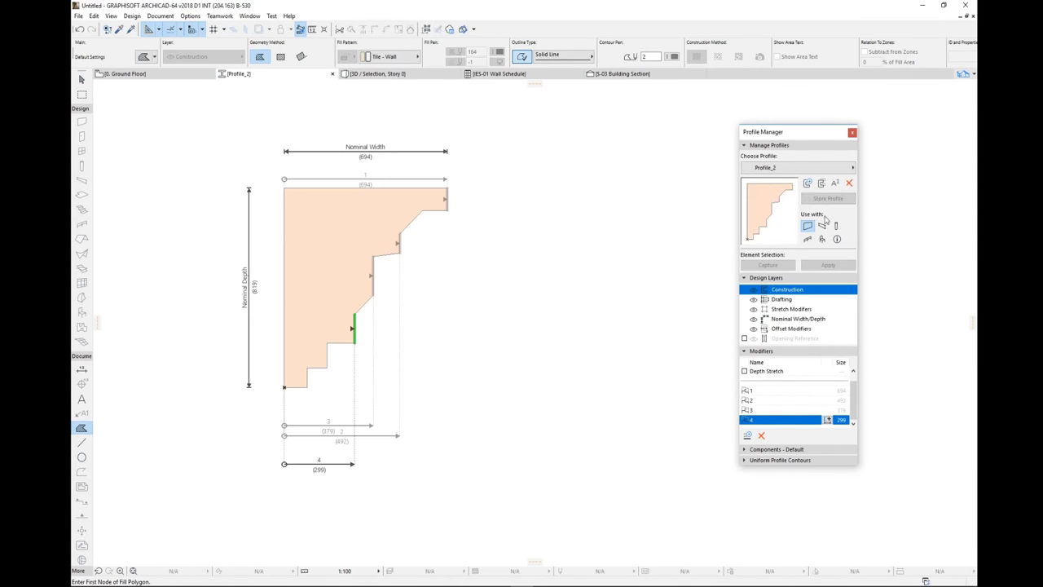
# Step: Place the vertical offset dimension of modifier 1 in 5_Profile and add the top edges of the neighbouring bars to it
pyautogui.click(318, 429)
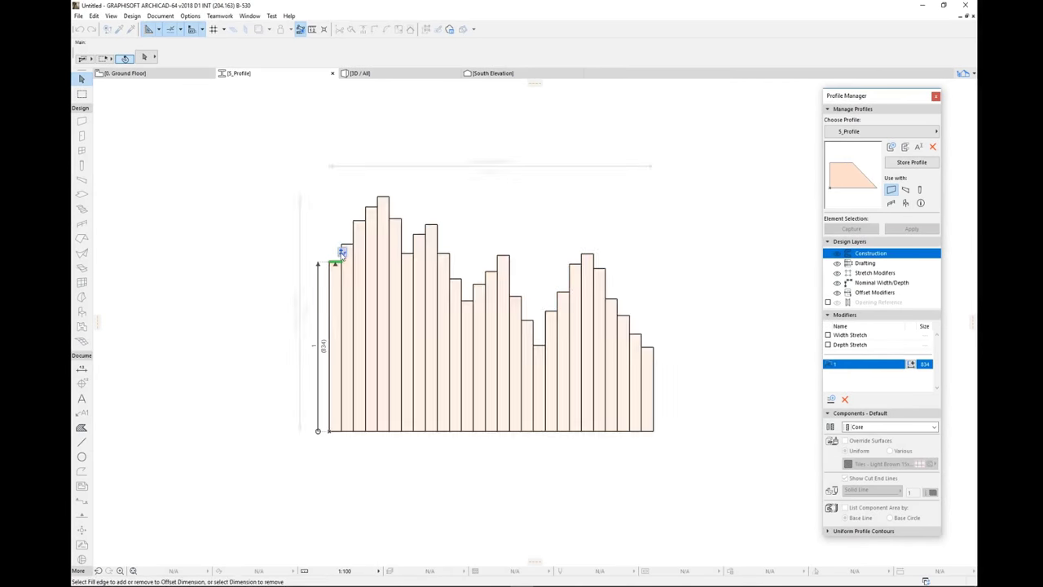
pyautogui.click(371, 207)
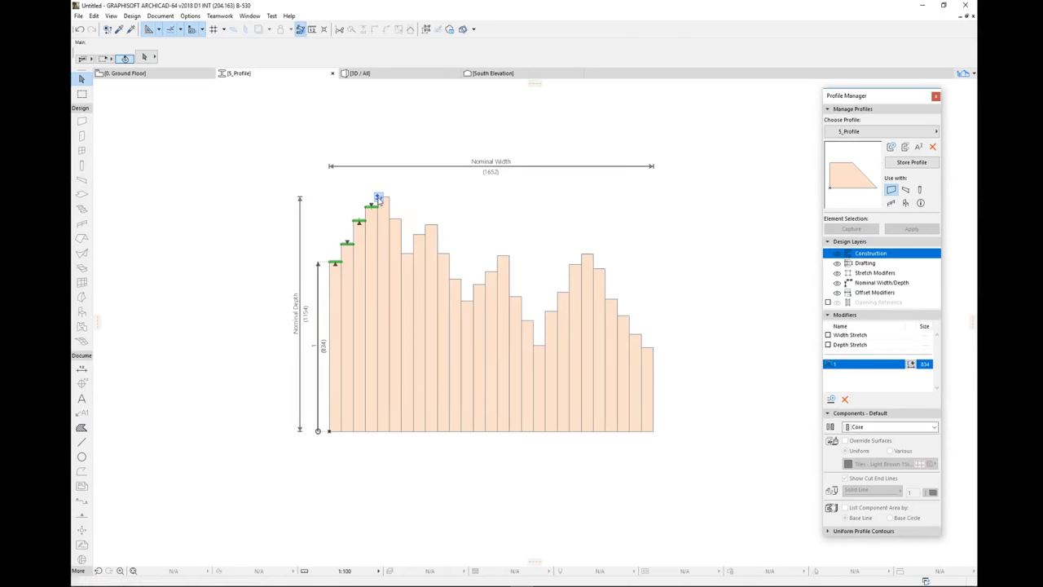
pyautogui.click(383, 197)
pyautogui.click(407, 253)
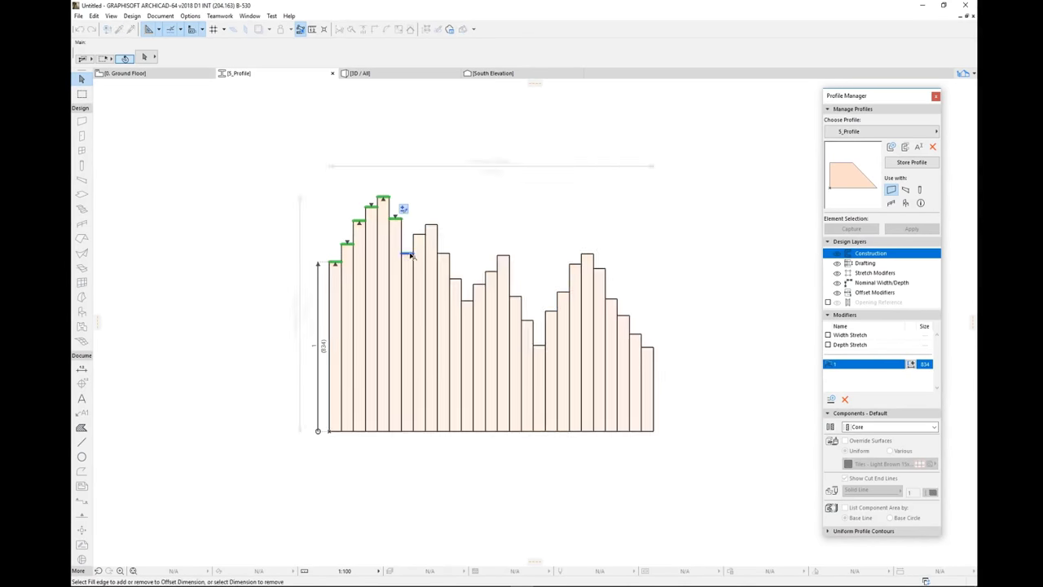
pyautogui.click(419, 234)
pyautogui.click(426, 225)
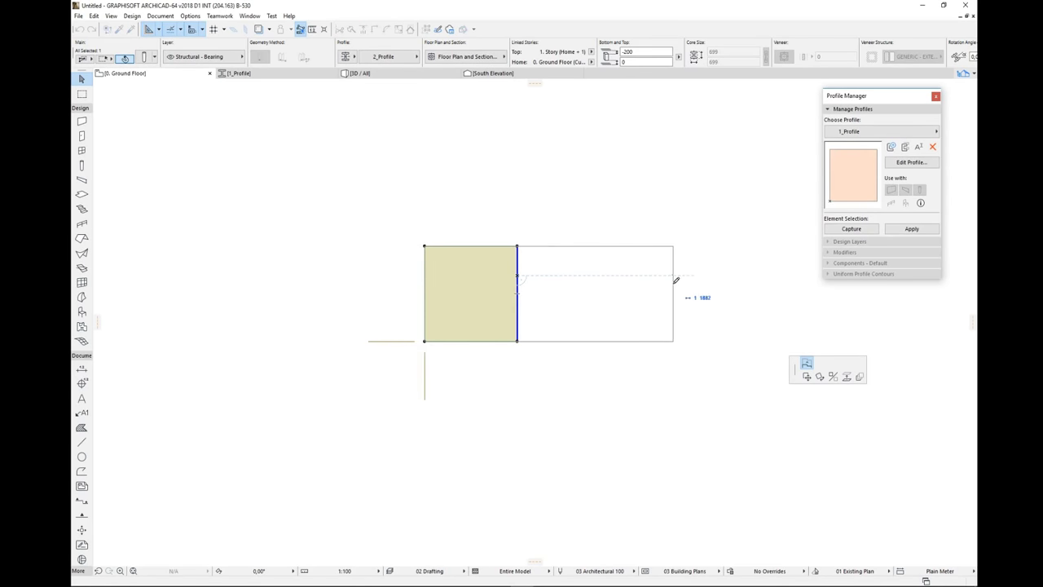
# Step: Stretch the column's right edge outward on the floor plan and the 3_Profile wall's left edge outward in the section
pyautogui.click(674, 281)
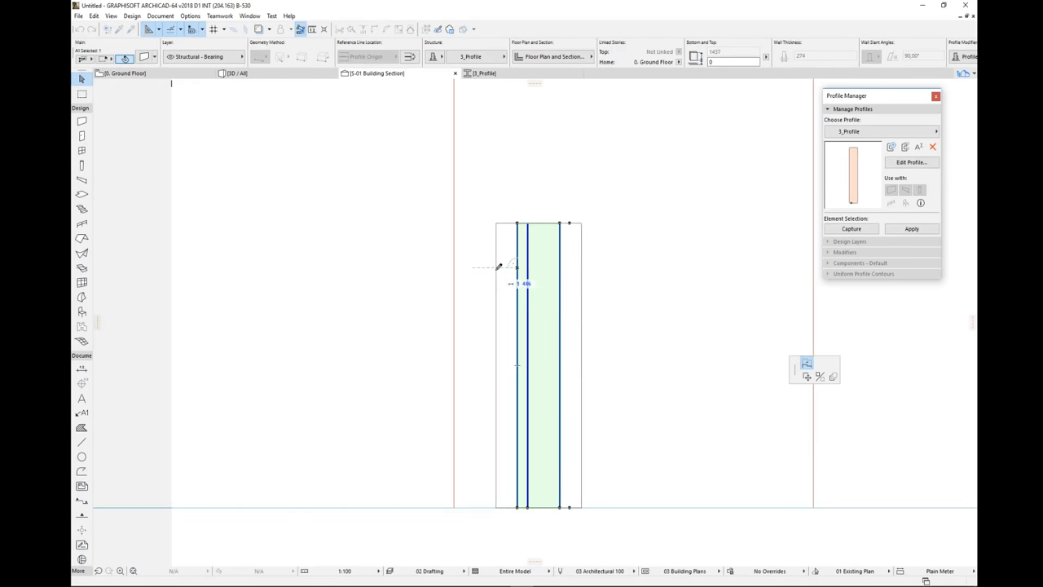
pyautogui.click(488, 281)
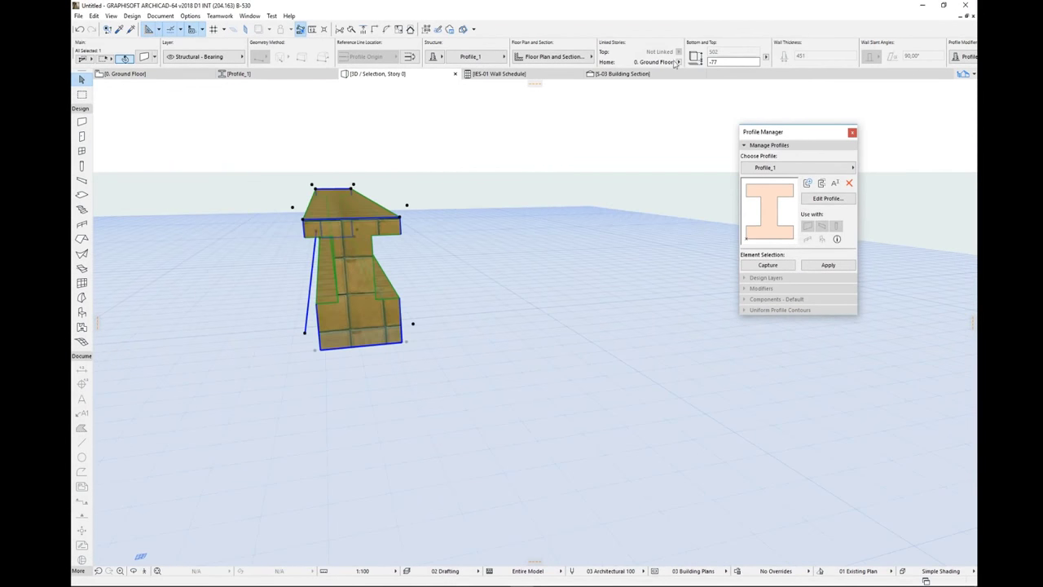
# Step: Set the selected Profile_1 wall's profile offset modifiers to 116 for modifier 1, 451 for modifier 2 and 118 for modifier 3
pyautogui.scroll(-5, 675, 61)
pyautogui.click(498, 56)
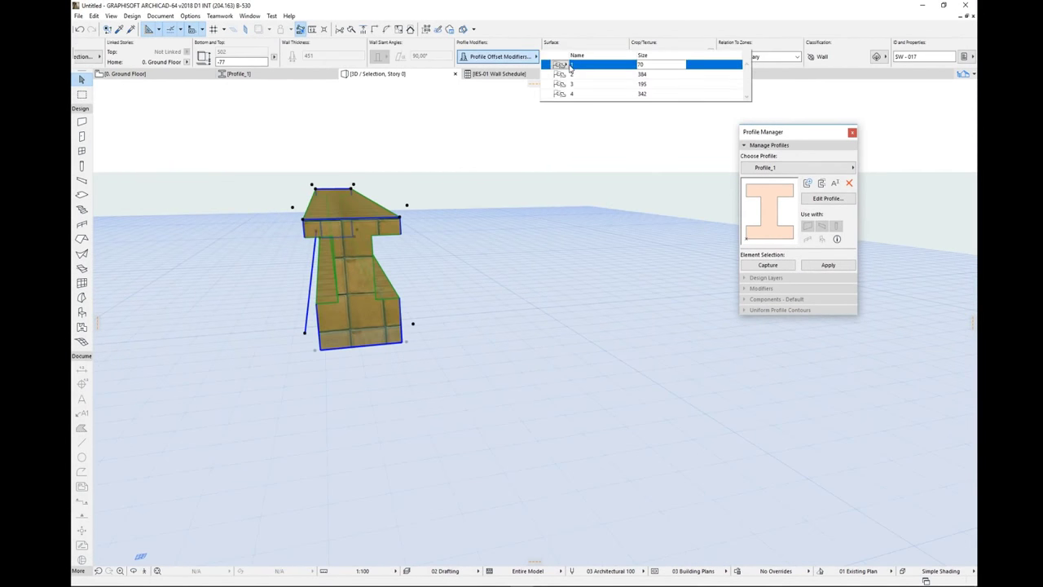
pyautogui.click(567, 74)
pyautogui.write('451')
pyautogui.press('Return')
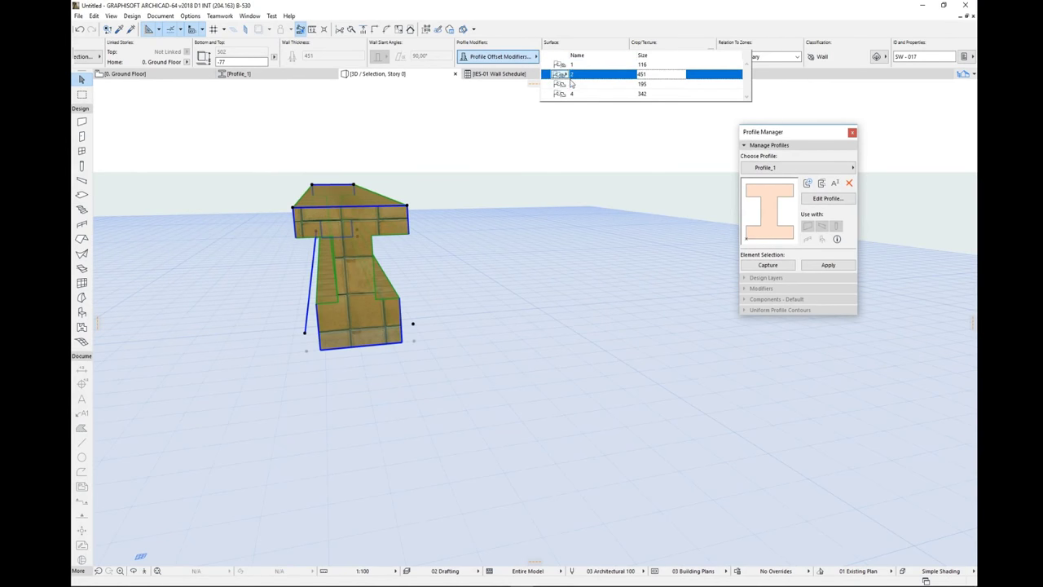
pyautogui.click(571, 84)
pyautogui.write('118')
pyautogui.press('Return')
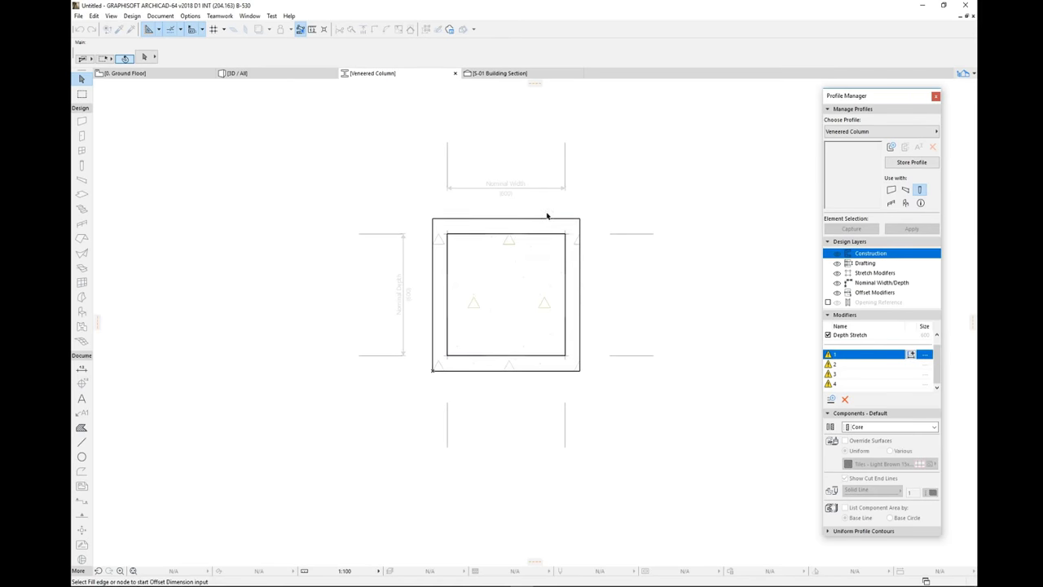
# Step: Define offset modifier 2 on the right veneer edge of the Veneered Column profile and select modifier 3 for its definition
pyautogui.click(910, 374)
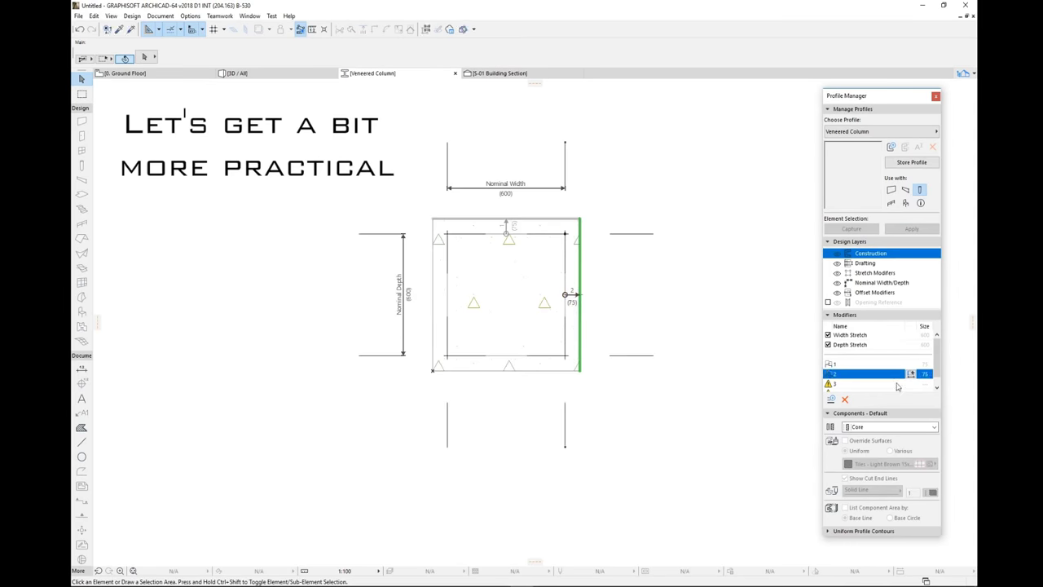
pyautogui.click(896, 383)
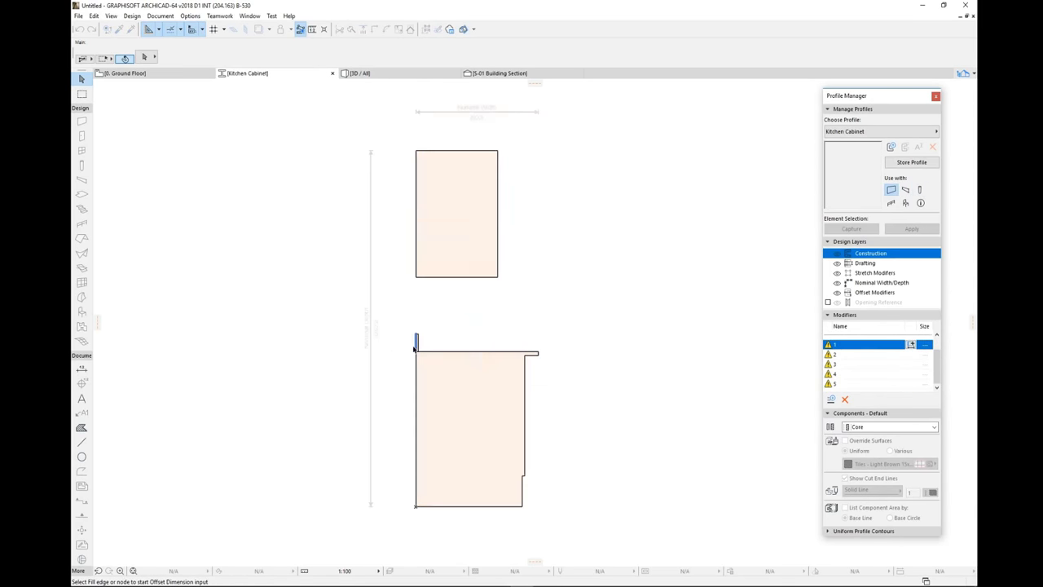
pyautogui.scroll(3, 412, 359)
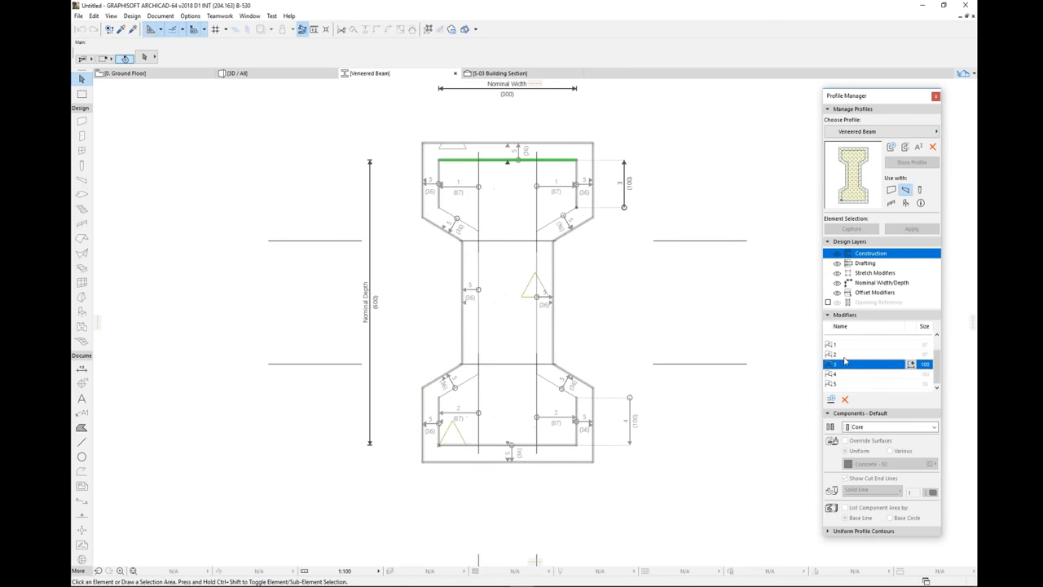
# Step: Pick out offset modifier 2 of the Veneered Beam profile and add a brick offset modifier to the Parametric Wall profile
pyautogui.keyDown('ctrl'); pyautogui.click(845, 361); pyautogui.keyUp('ctrl')
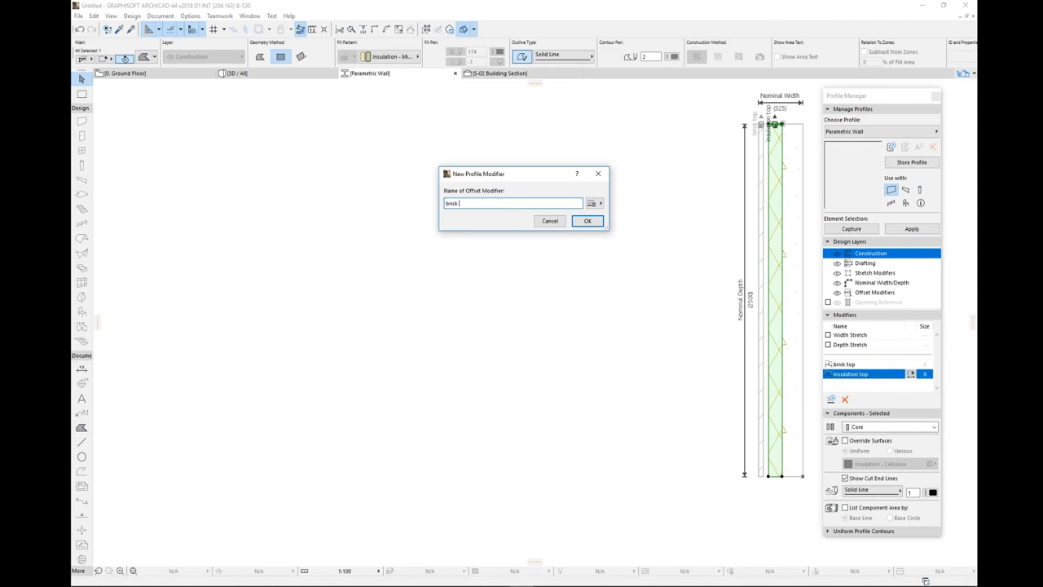
pyautogui.press('Return')
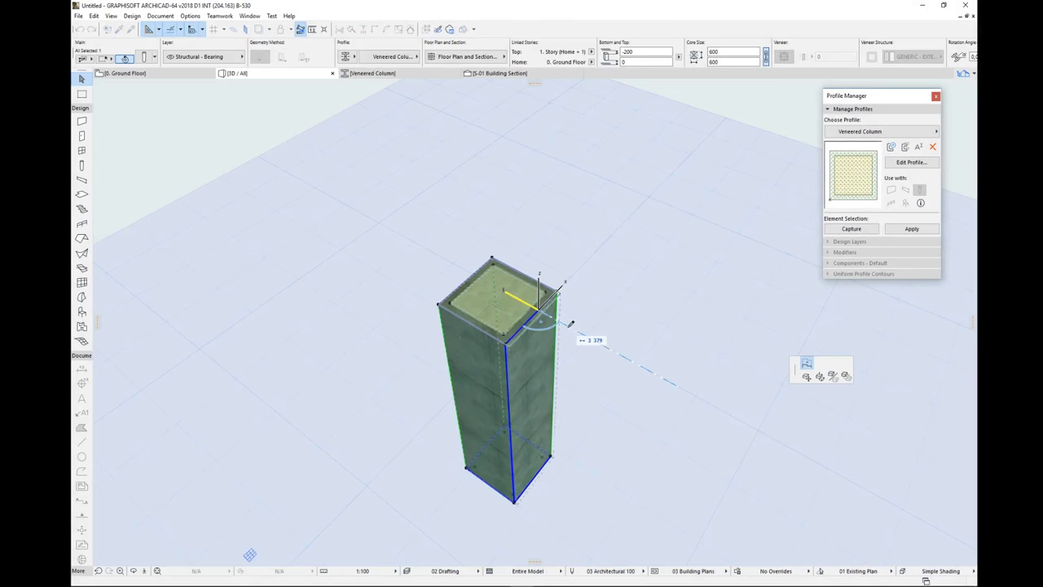
# Step: Stretch the core of the selected Veneered Column in the 3D view from its corner beside the thickened veneer
pyautogui.click(546, 289)
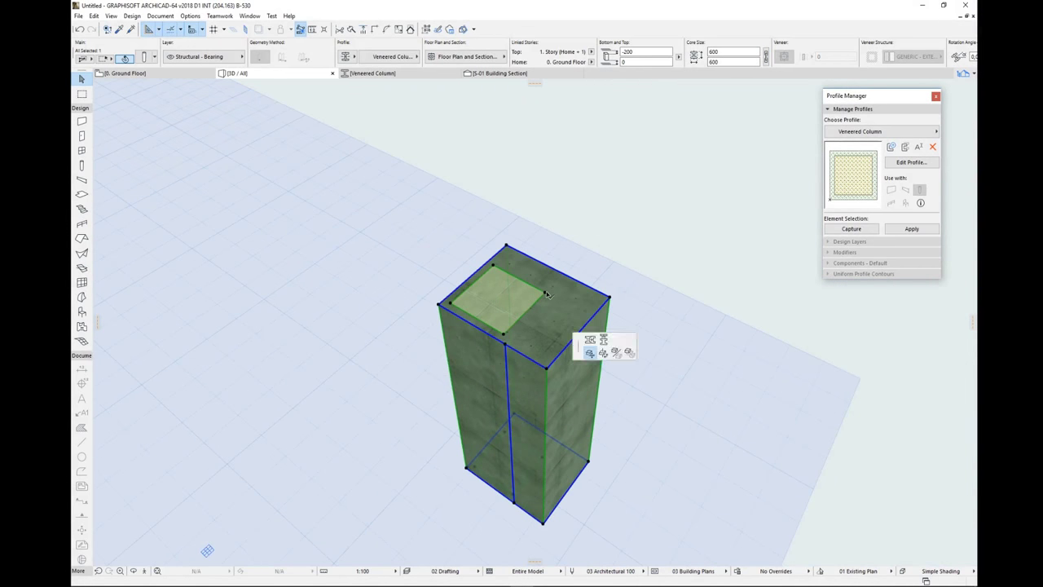
pyautogui.click(585, 349)
pyautogui.click(643, 319)
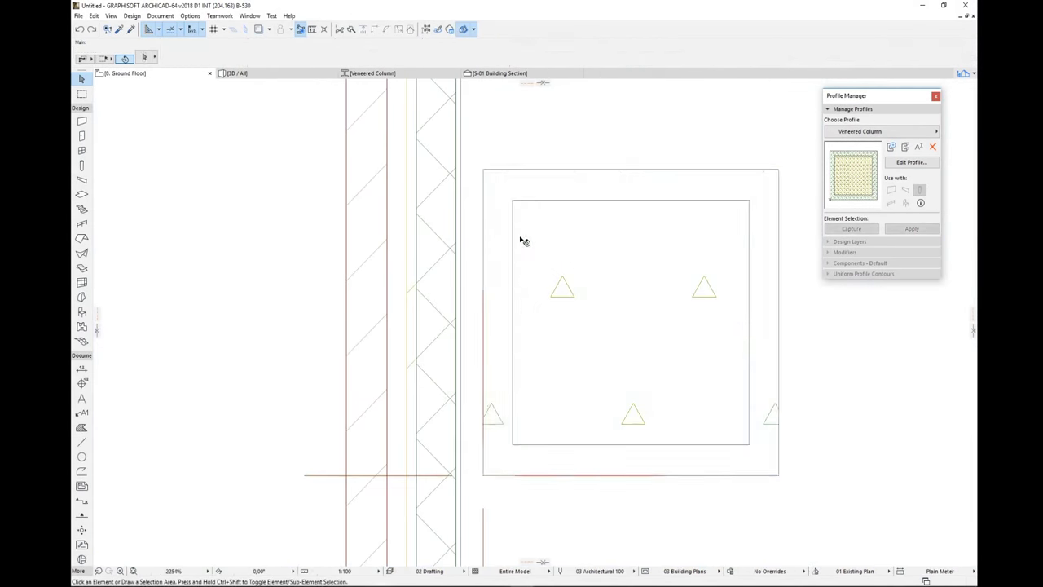
# Step: Move the Veneered Column on the floor plan by its core corner so the core meets the face of the adjacent wall
pyautogui.click(513, 202)
pyautogui.click(553, 243)
pyautogui.scroll(3, 415, 235)
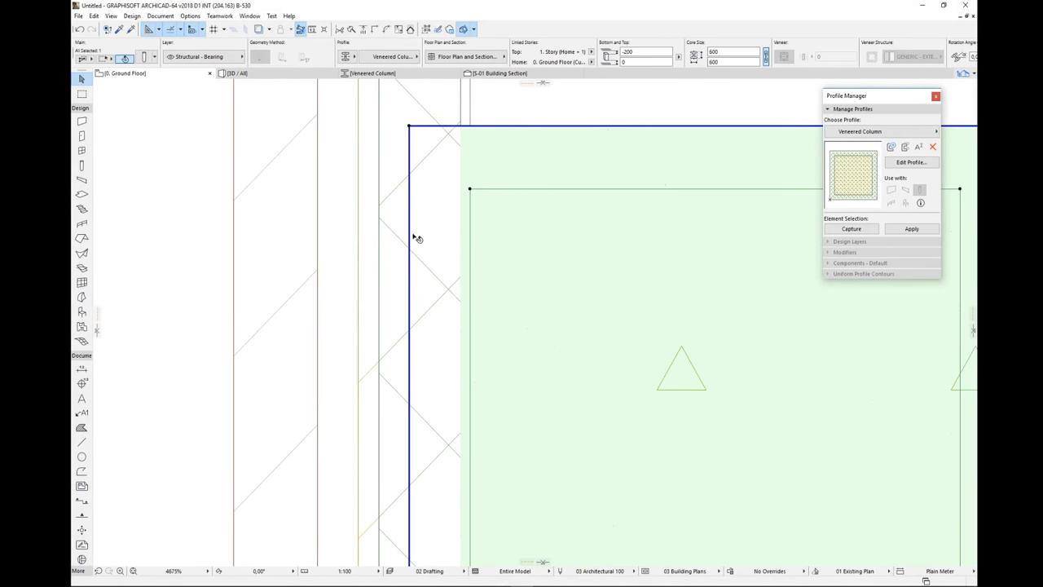
pyautogui.scroll(-5, 491, 268)
pyautogui.press('Escape')
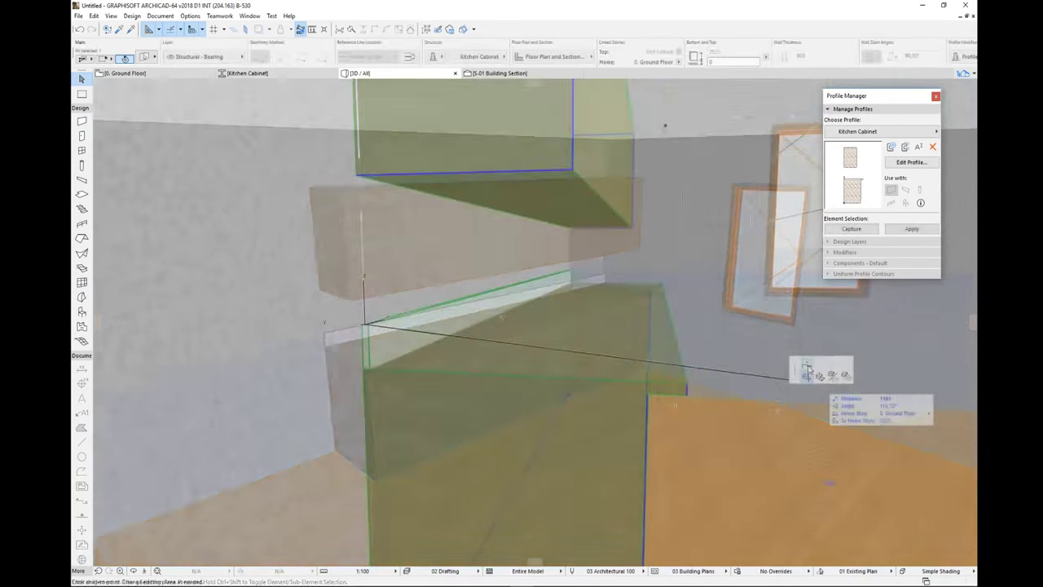
# Step: Stretch the Kitchen Cabinet profile's splashback, countertop front, upper cabinet bottom and base cabinet toe-kick edges in the 3D view
pyautogui.click(364, 300)
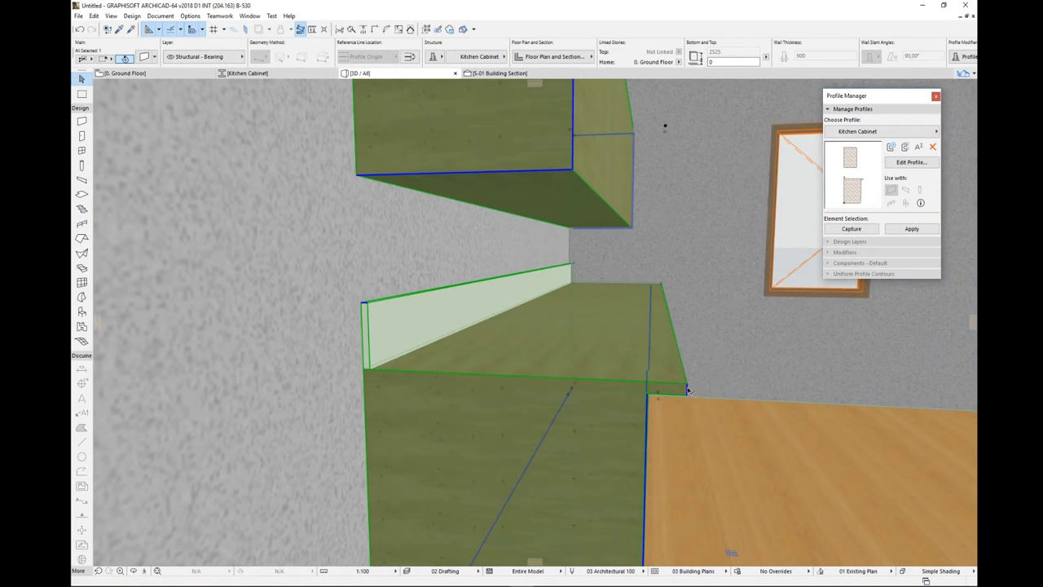
pyautogui.click(687, 391)
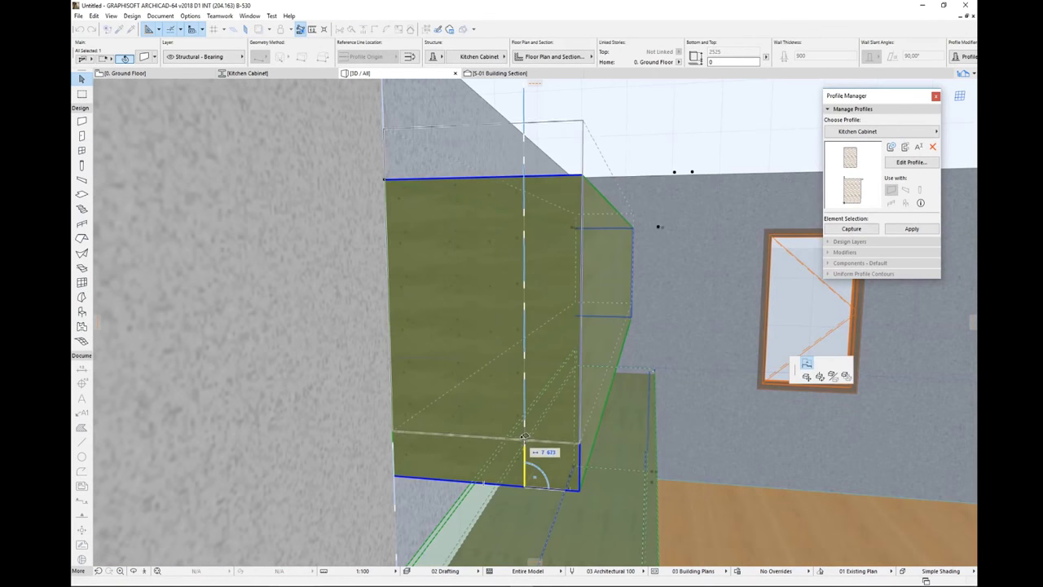
pyautogui.click(599, 326)
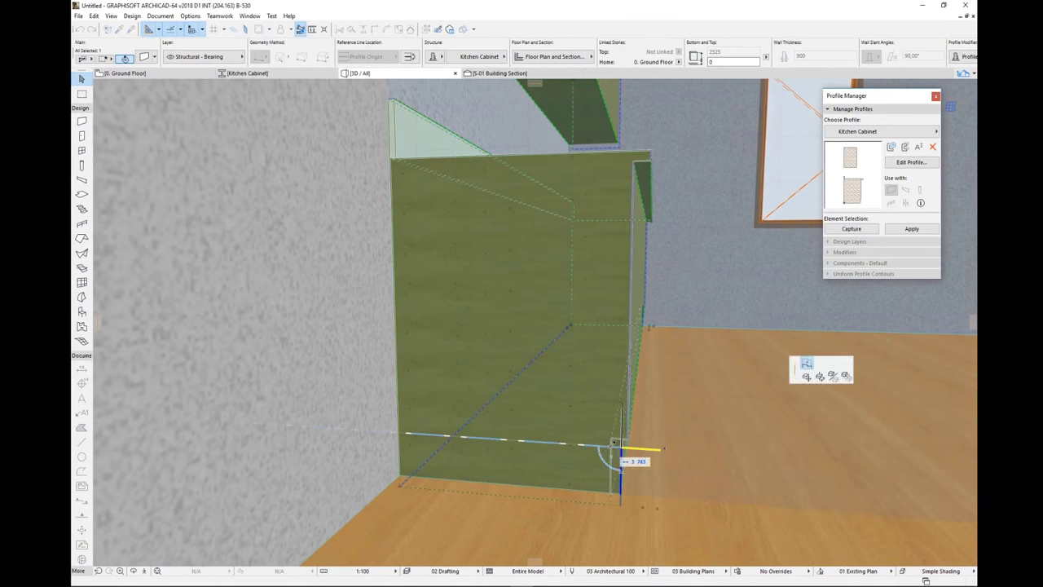
pyautogui.click(619, 448)
pyautogui.click(628, 380)
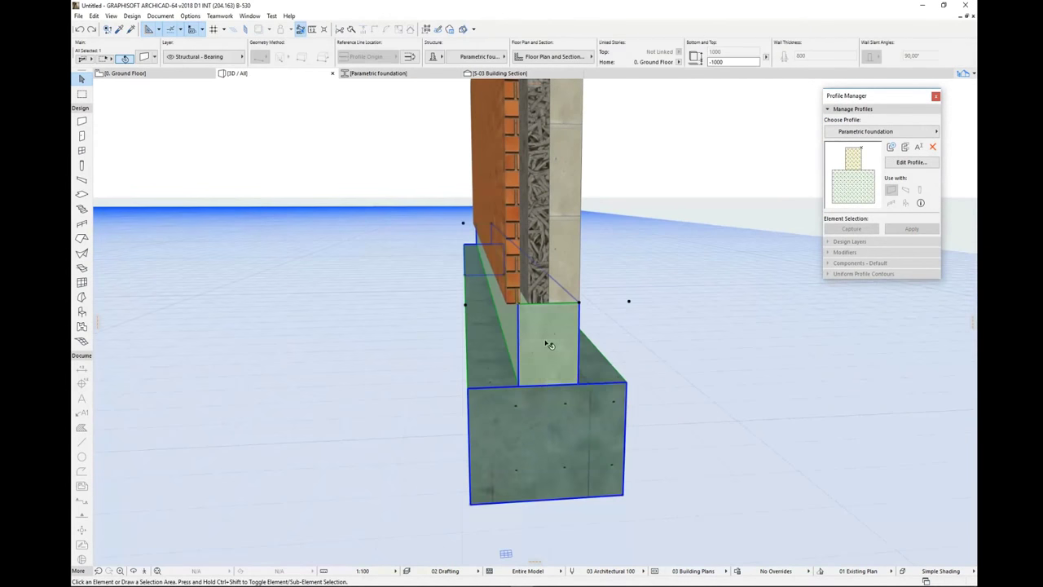
# Step: Narrow the stem and the footing of the Parametric foundation wall in the 3D view
pyautogui.click(628, 299)
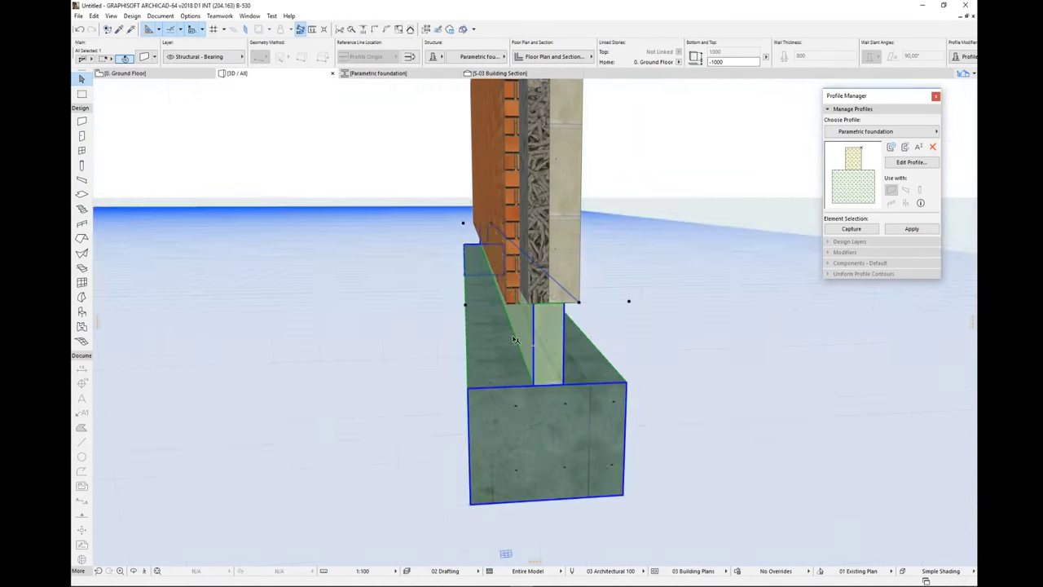
pyautogui.click(594, 351)
pyautogui.click(619, 349)
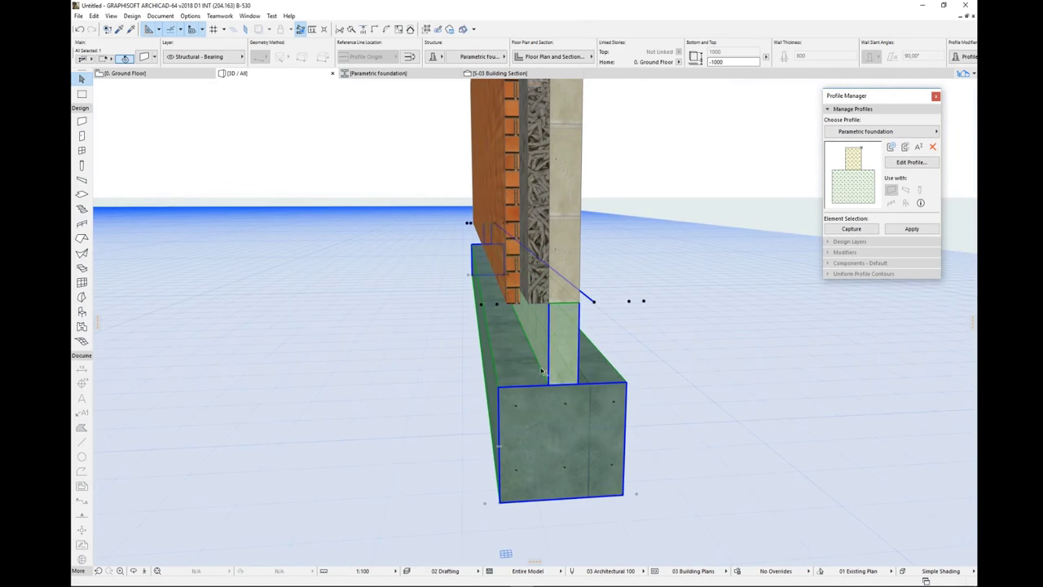
# Step: Extend the insulation bottom and brick bottom of the Parametric Wall down towards the footing in the 3D view
pyautogui.click(537, 302)
pyautogui.click(566, 356)
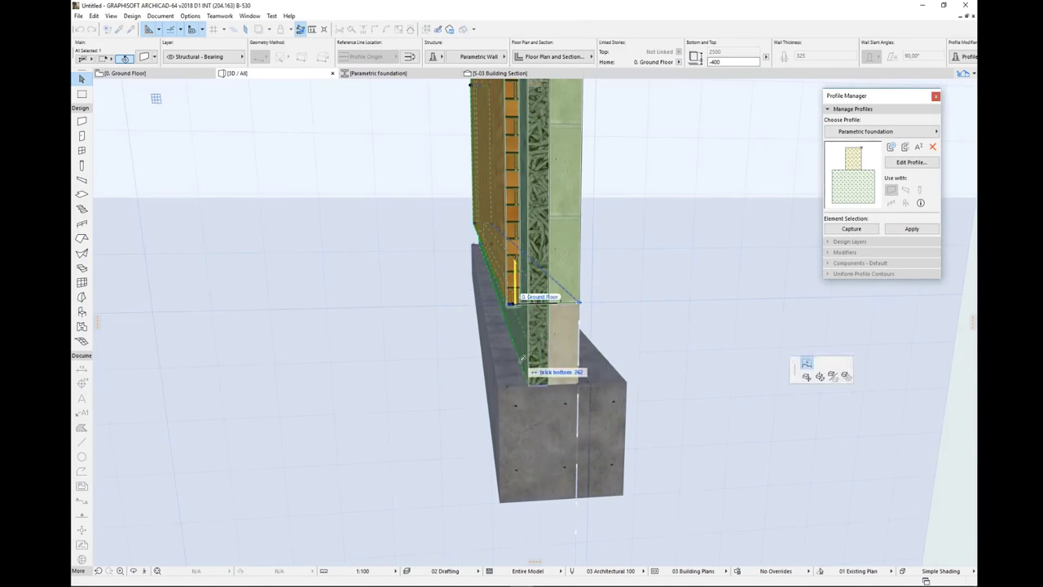
pyautogui.click(548, 387)
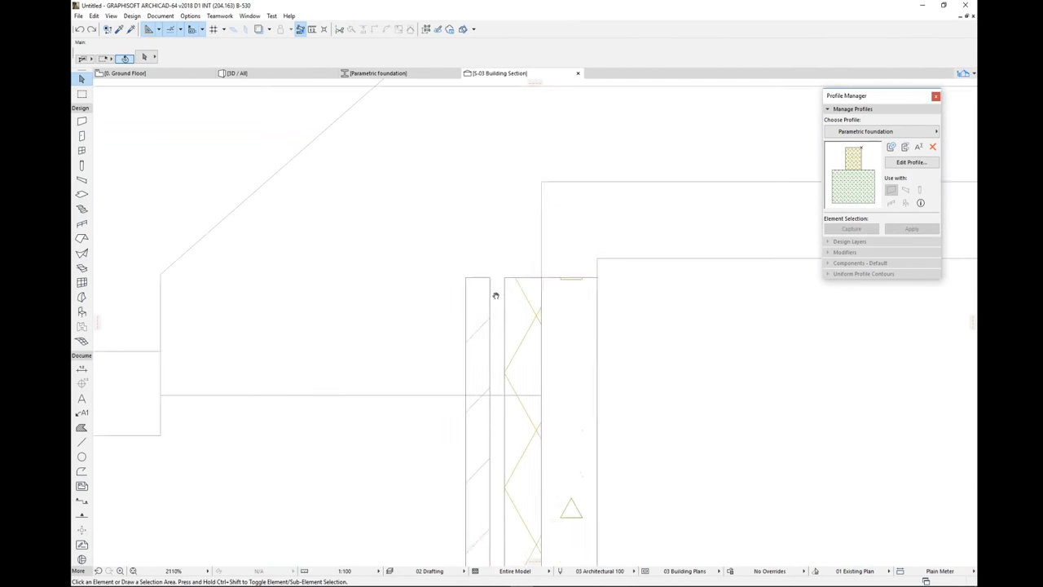
# Step: In the building section, lower the Parametric Wall's brick top to the soffit line and raise its insulation top to the upper ceiling line
pyautogui.click(505, 270)
pyautogui.click(529, 313)
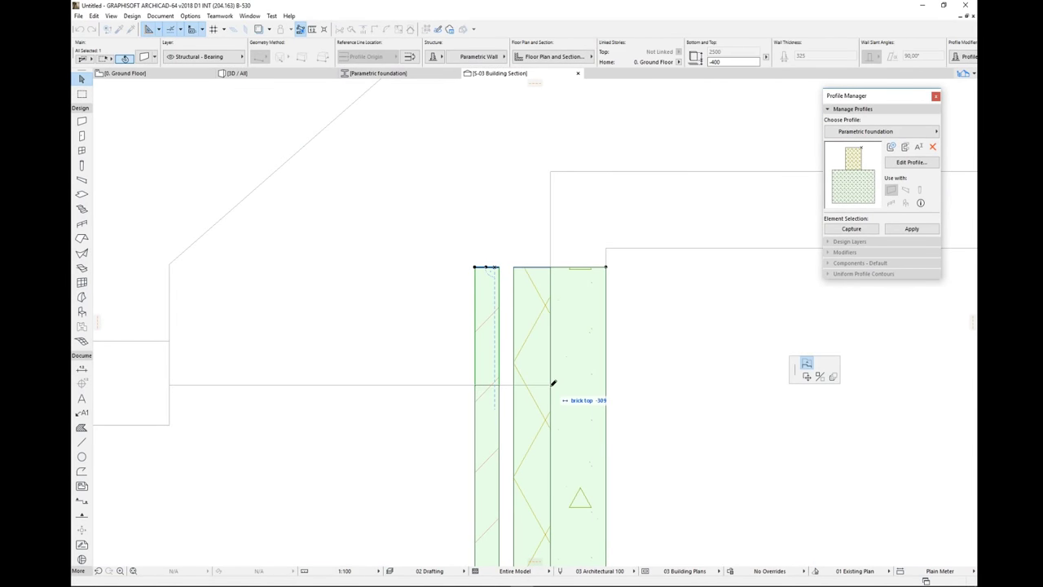
pyautogui.click(551, 389)
pyautogui.moveTo(551, 389); pyautogui.dragTo(508, 493, button='middle')
pyautogui.click(499, 373)
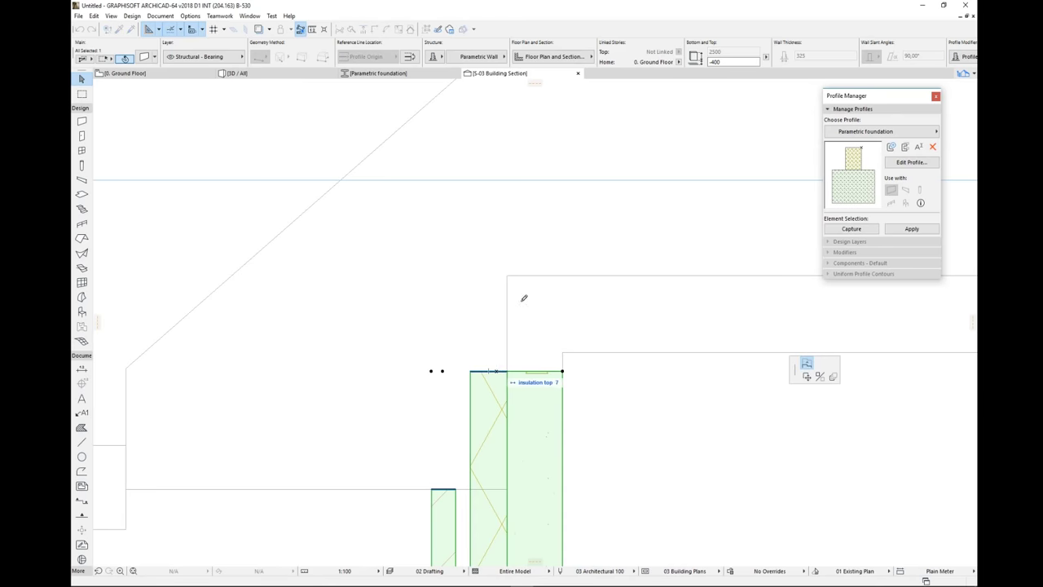
pyautogui.click(510, 271)
pyautogui.scroll(-5, 547, 353)
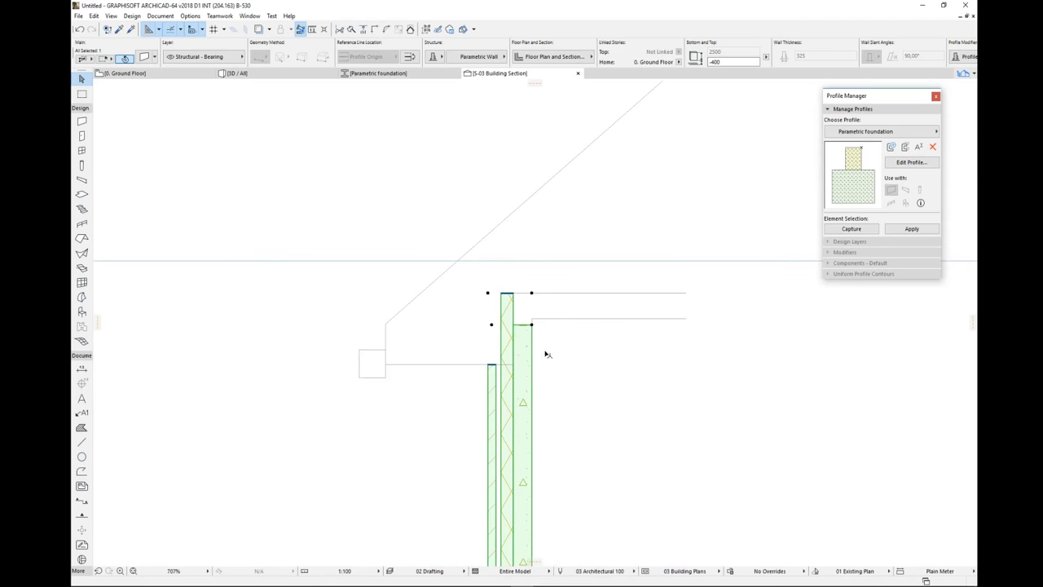
pyautogui.moveTo(577, 407); pyautogui.dragTo(521, 296, button='middle')
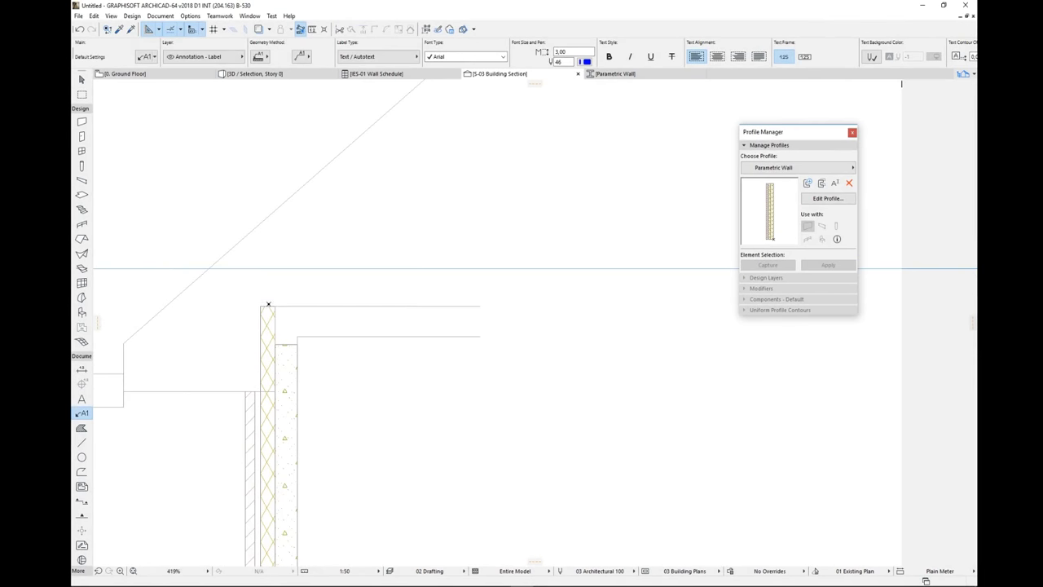
# Step: Label the insulation's upper end in the section with "Insulation Top:" followed by the insulation top profile modifier autotext
pyautogui.click(416, 230)
pyautogui.write('Insulation Top:')
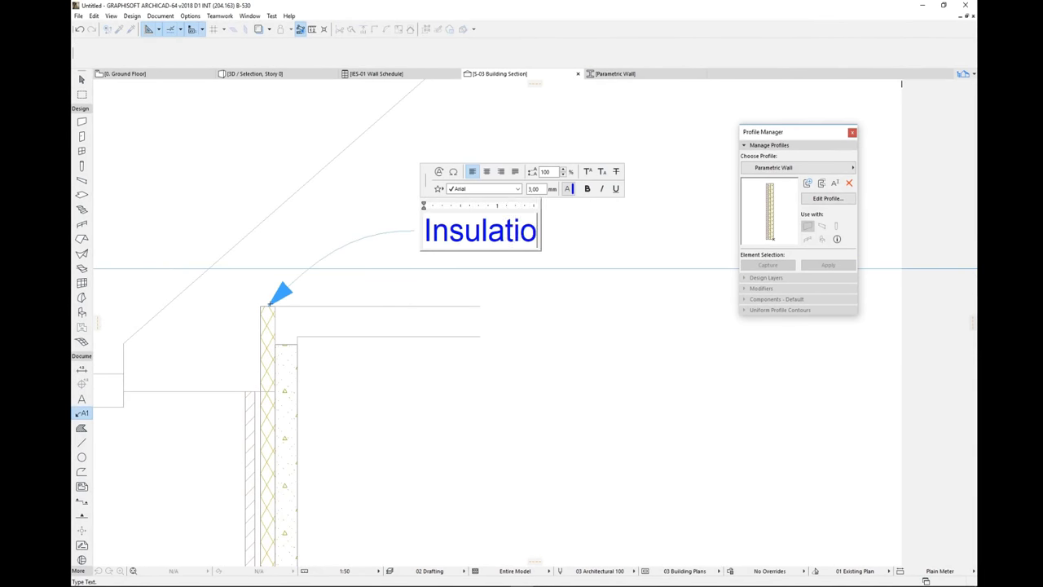
pyautogui.click(438, 171)
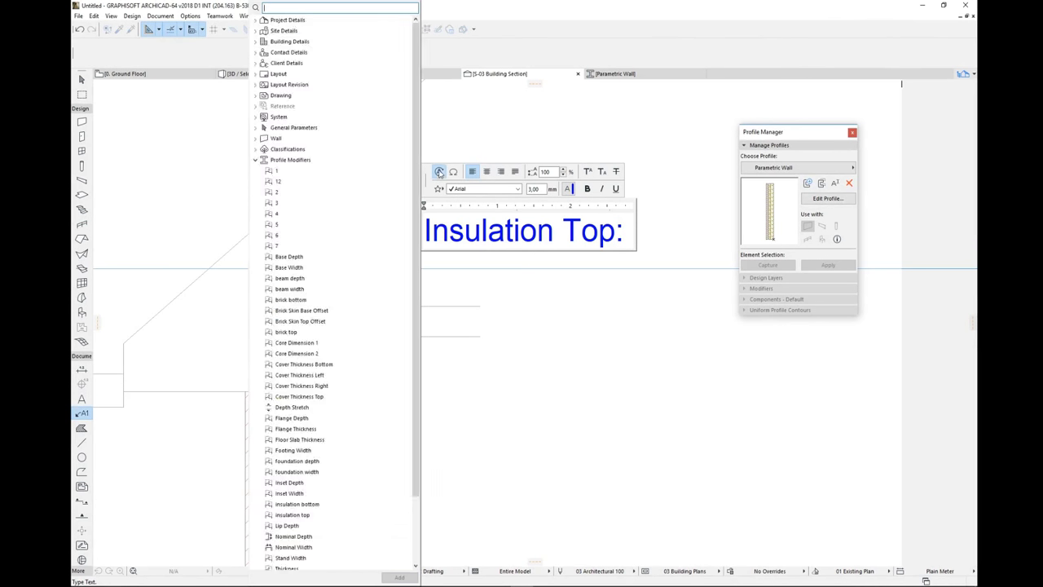
pyautogui.write('Insu')
pyautogui.doubleClick(350, 53)
pyautogui.click(682, 322)
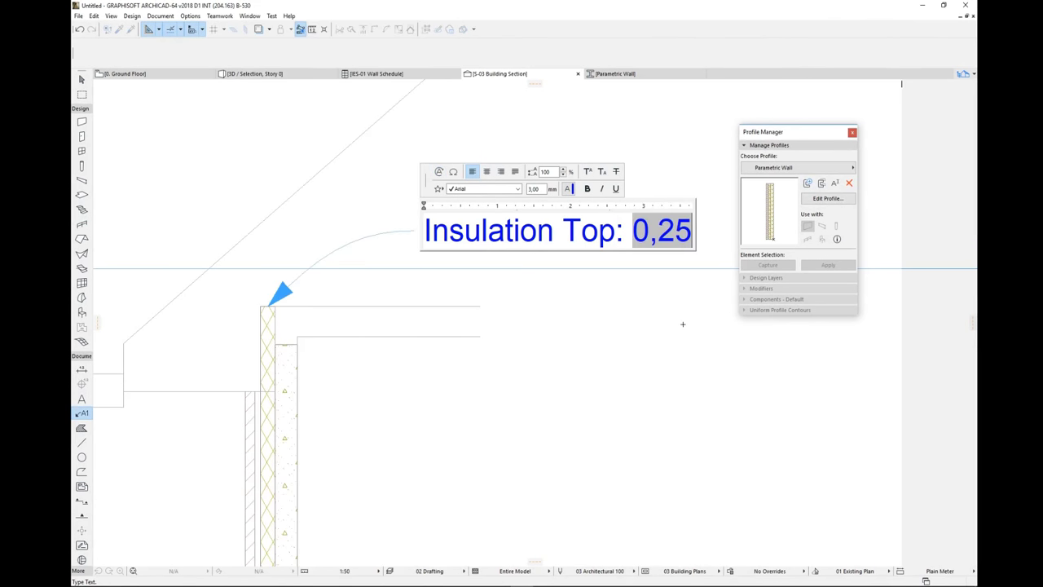
pyautogui.click(682, 322)
pyautogui.scroll(-3, 682, 322)
pyautogui.moveTo(682, 322); pyautogui.dragTo(546, 239, button='middle')
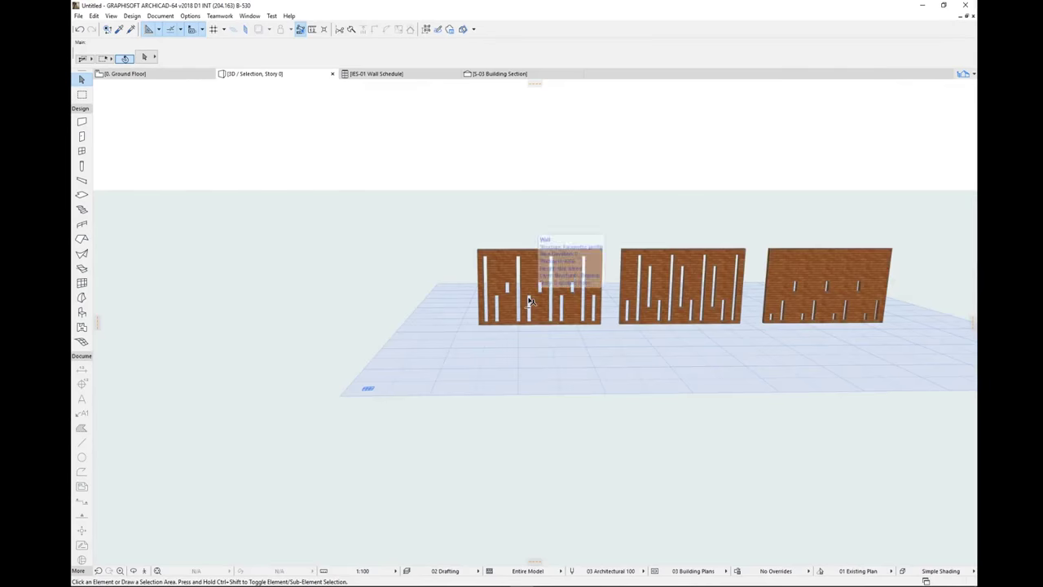
# Step: Review the slotted Parametric profile walls in 3D and go through their SW - 016 entries in the Wall Schedule
pyautogui.scroll(5, 724, 278)
pyautogui.moveTo(724, 279); pyautogui.dragTo(466, 74, button='middle')
pyautogui.click(376, 73)
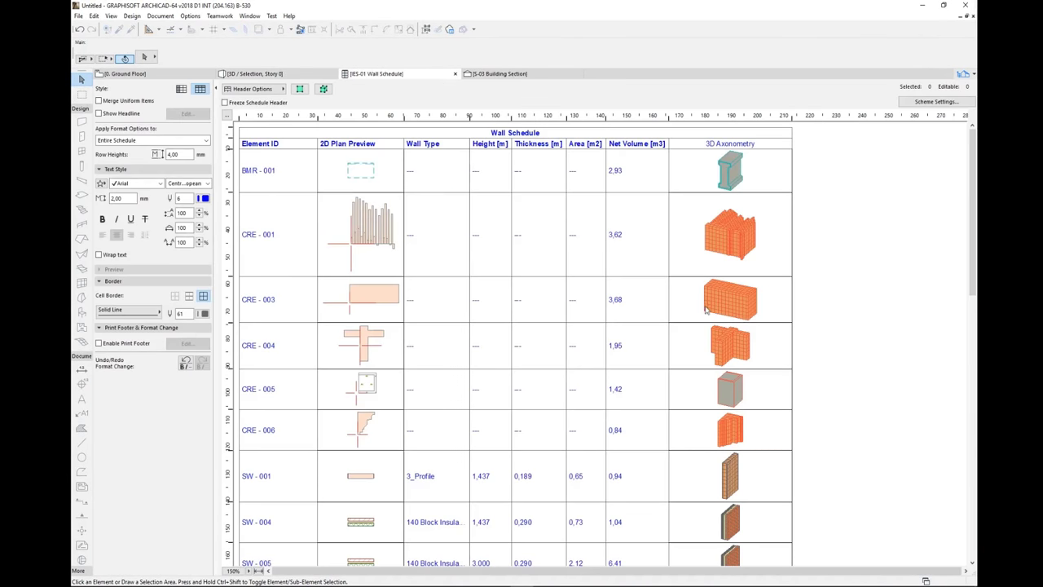
pyautogui.scroll(-15, 716, 308)
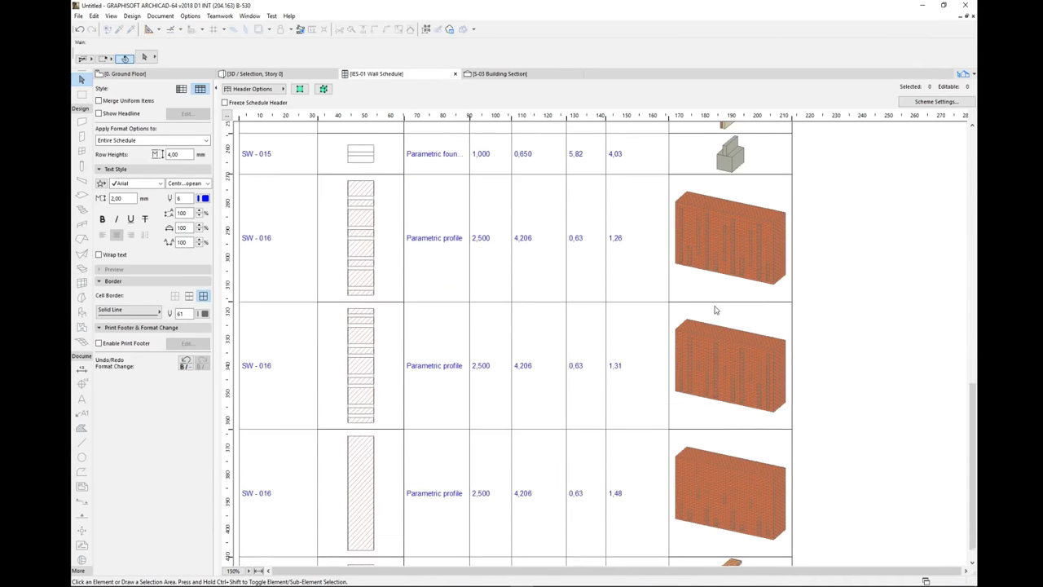
pyautogui.click(731, 251)
pyautogui.press('Down')
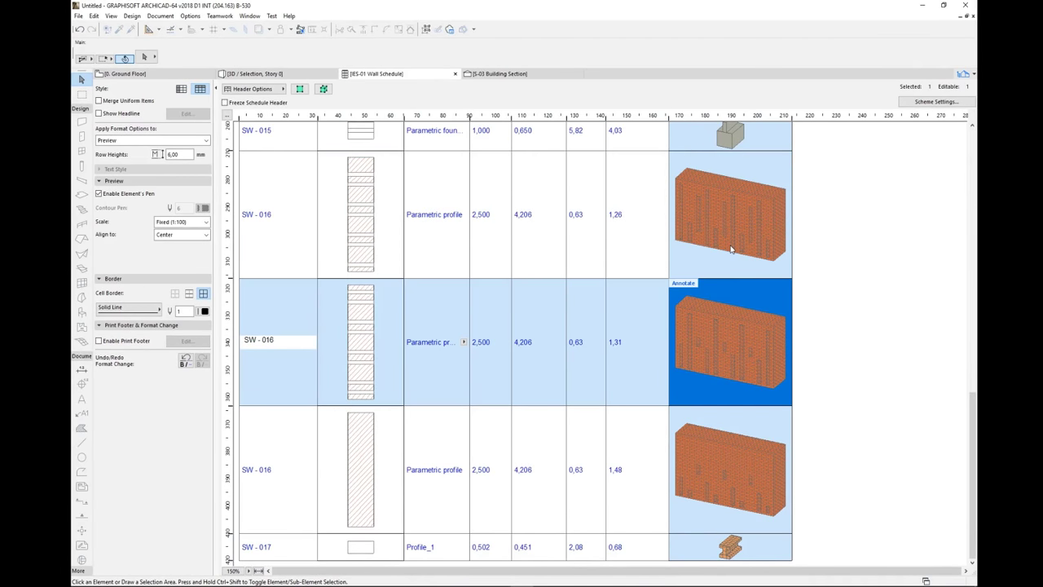
pyautogui.press('Down')
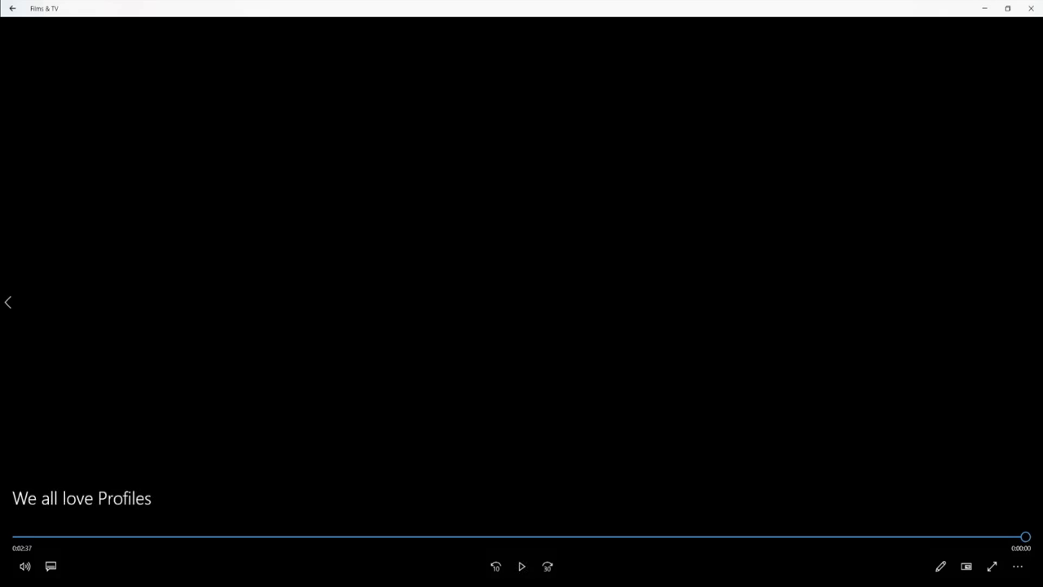
# Step: Close the "We all love Profiles" video and switch back to the ARCHICAD project
pyautogui.click(1032, 10)
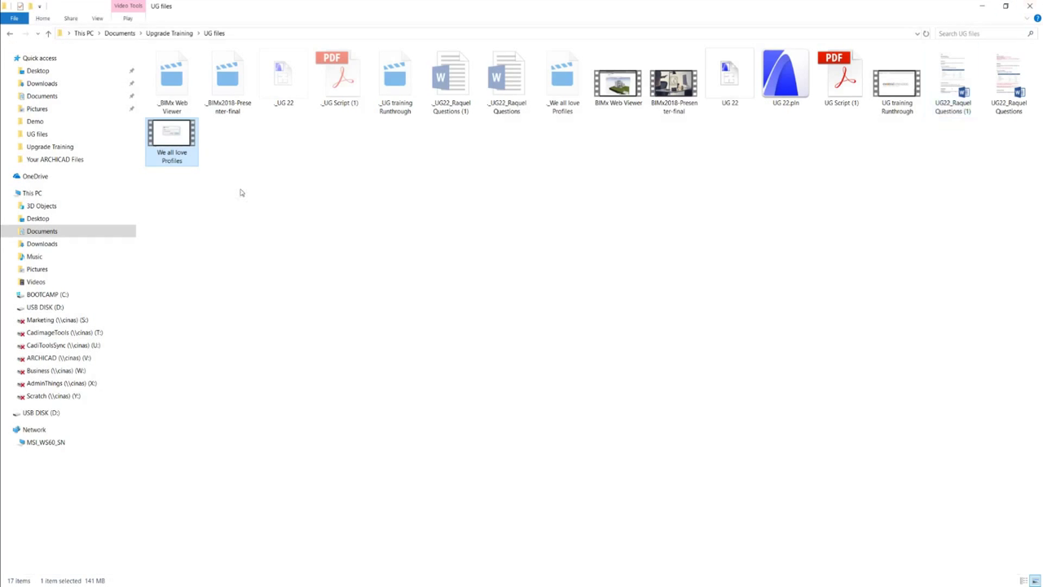
pyautogui.click(576, 255)
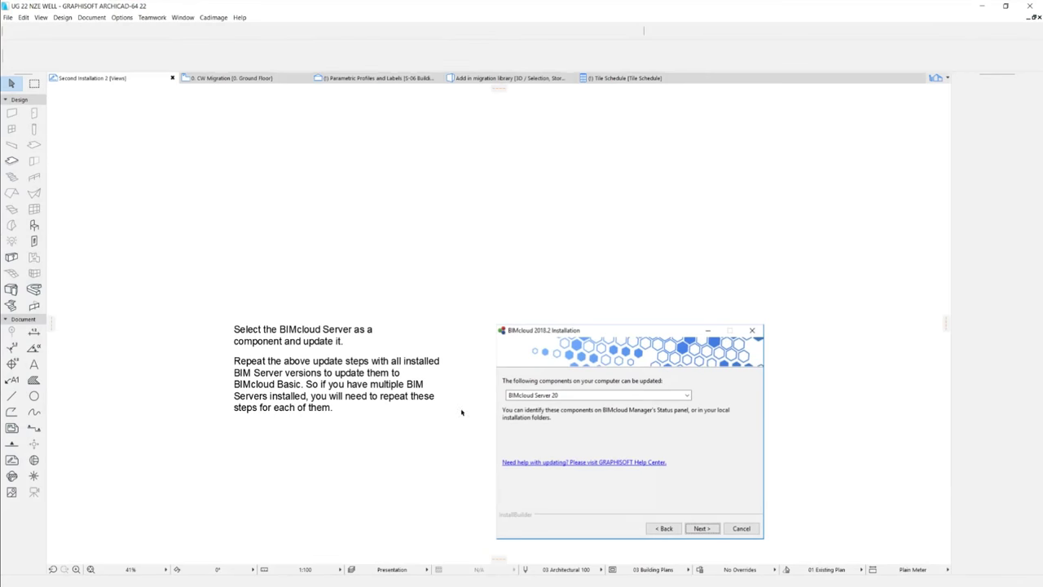
# Step: Show the "Why use parametric profiles", "Availability" and "Flexibility" presentation views from the Profiles folder
pyautogui.moveTo(1019, 309)
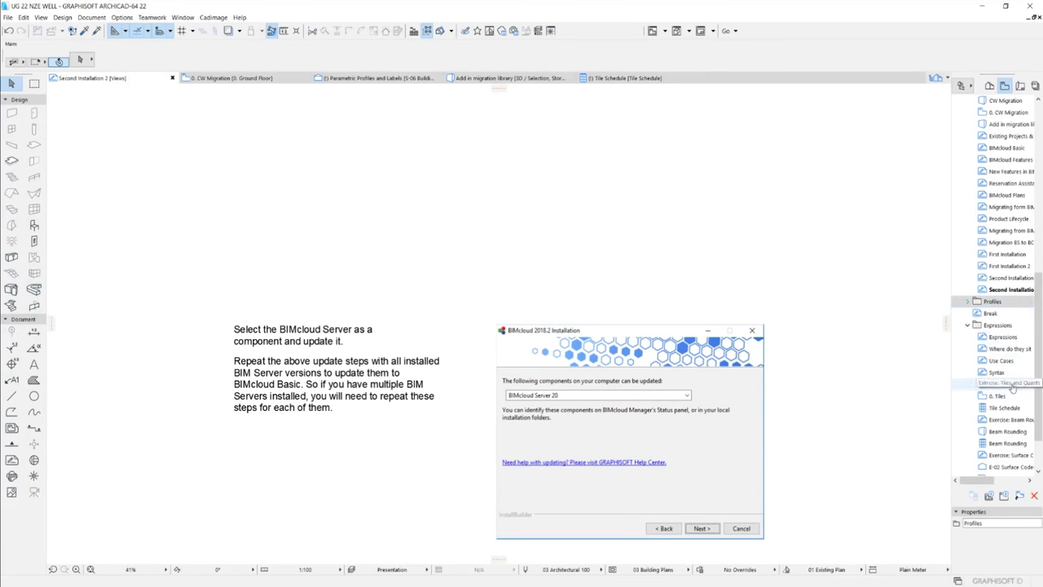
pyautogui.moveTo(1039, 349); pyautogui.dragTo(1040, 393)
pyautogui.scroll(2, 977, 342)
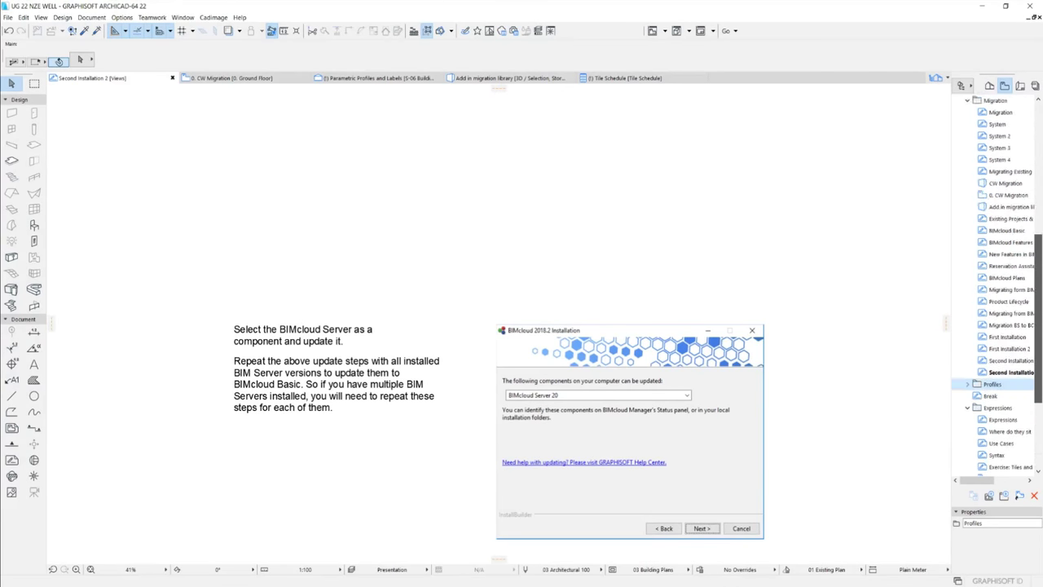
pyautogui.click(968, 313)
pyautogui.doubleClick(1009, 337)
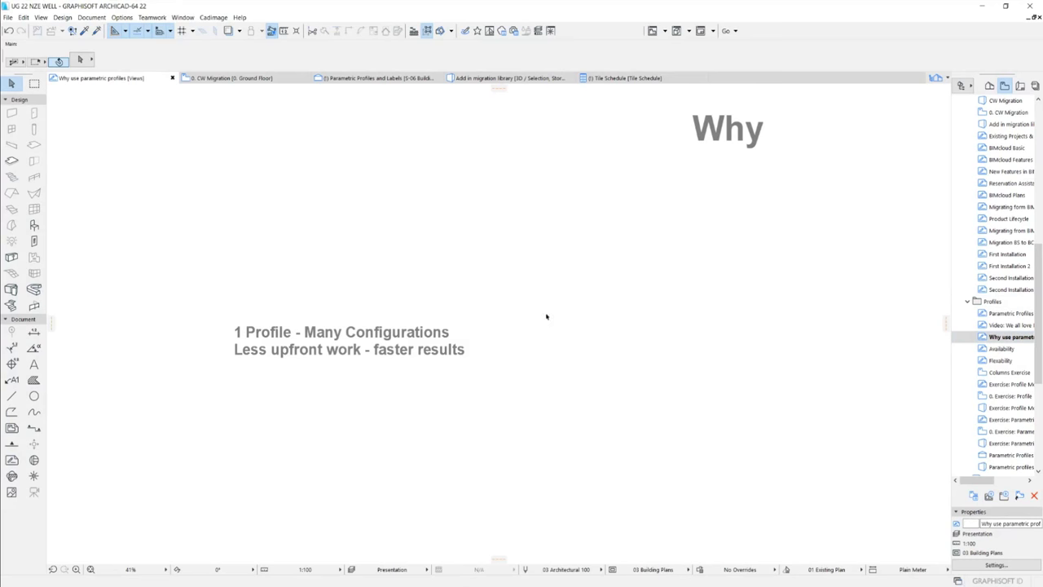
pyautogui.doubleClick(1003, 349)
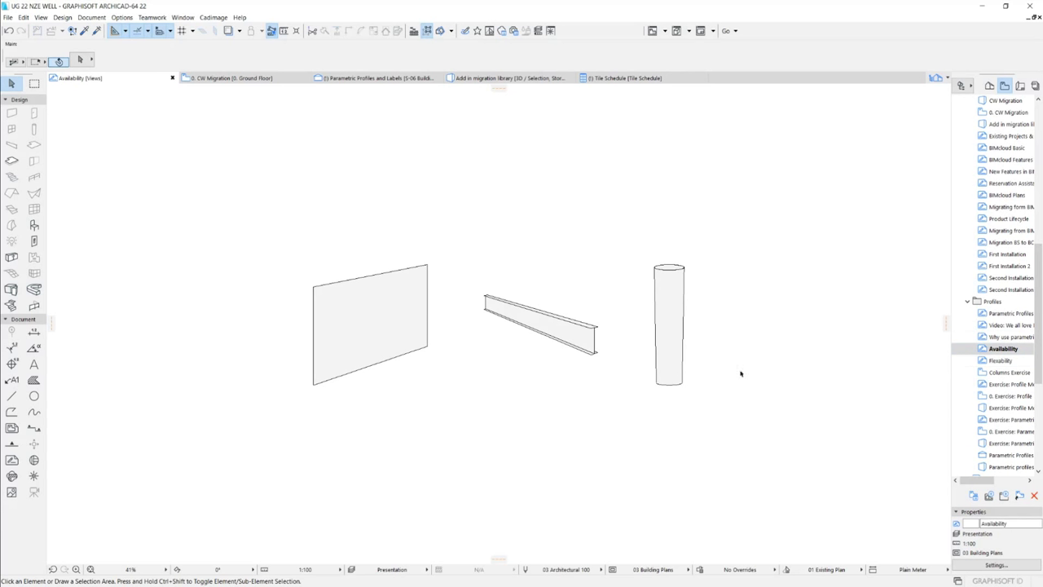
pyautogui.doubleClick(1001, 360)
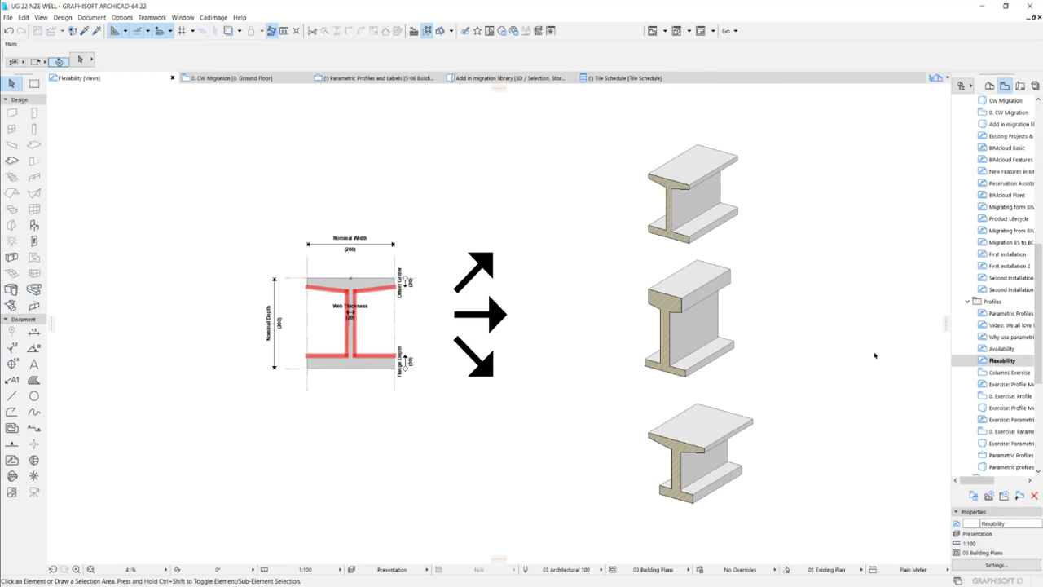
# Step: Open the Columns Exercise floor plan view and select each of its three fireproofed H-steel columns in turn
pyautogui.doubleClick(1007, 372)
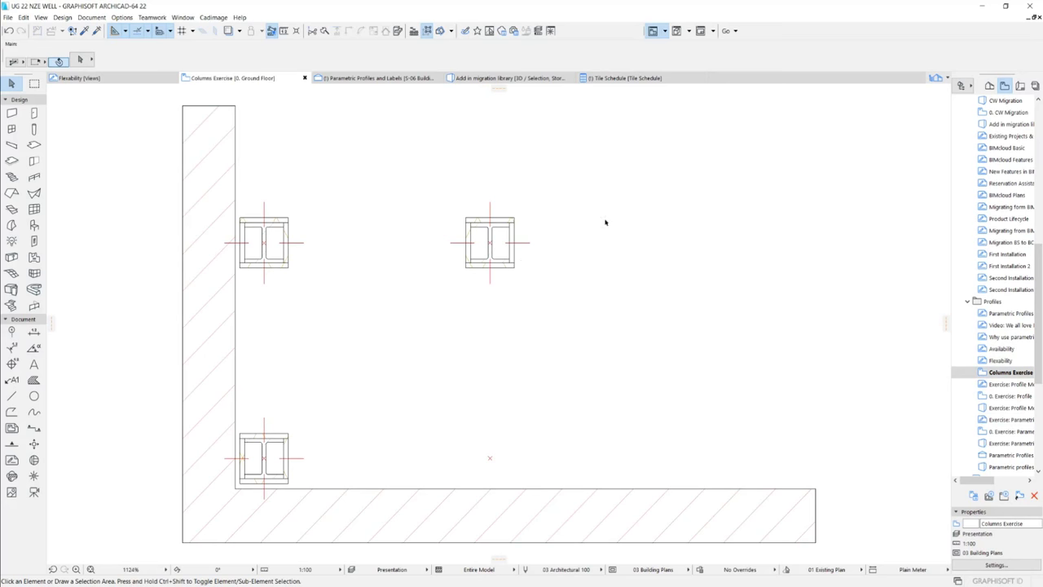
pyautogui.click(489, 263)
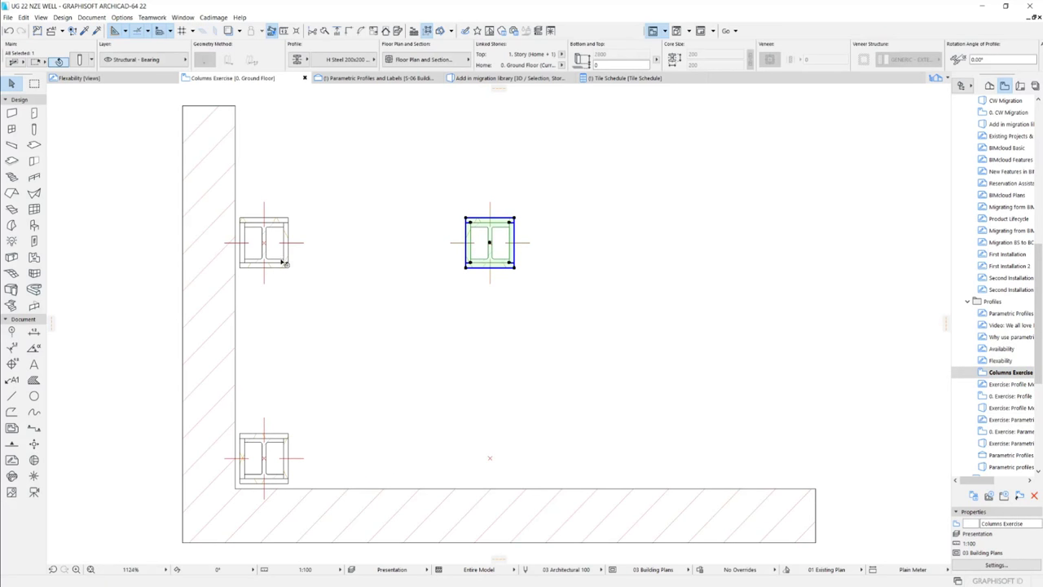
pyautogui.click(286, 262)
pyautogui.click(271, 439)
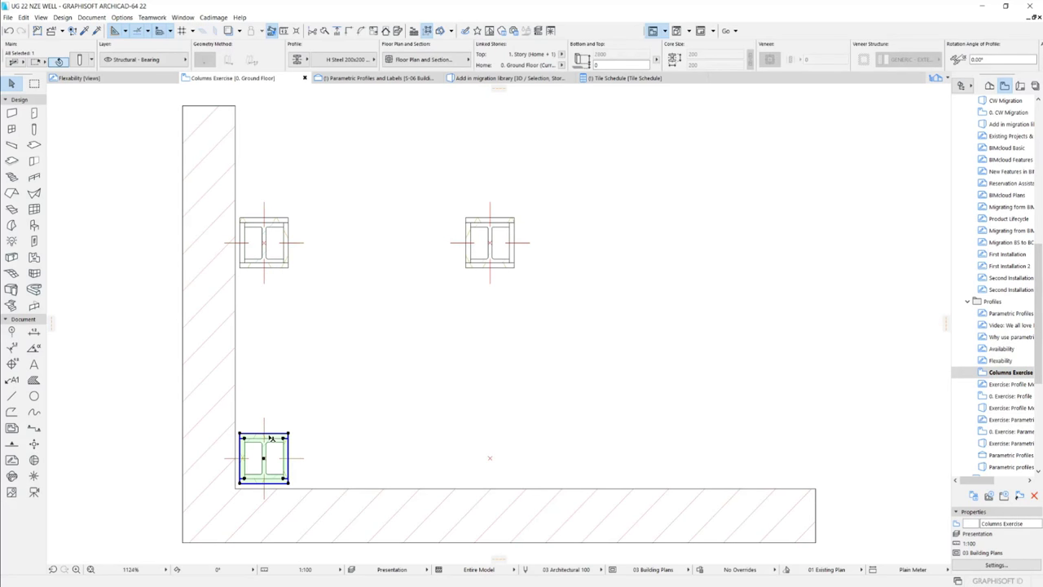
# Step: Copy the upper column beside the left wall to the empty hotspot above the lower wall, completing the two-by-two column grid
pyautogui.click(285, 256)
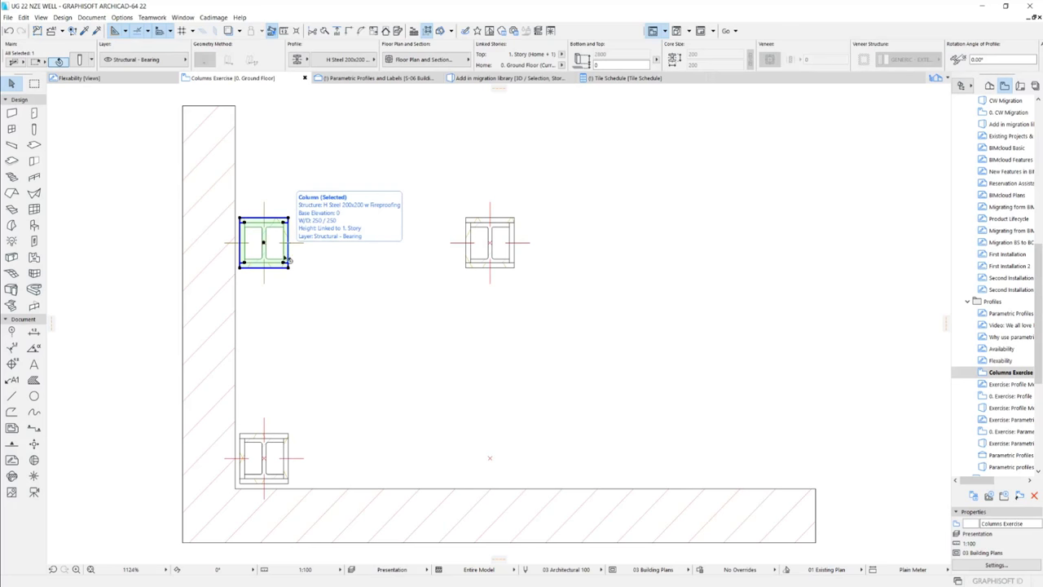
pyautogui.click(263, 243)
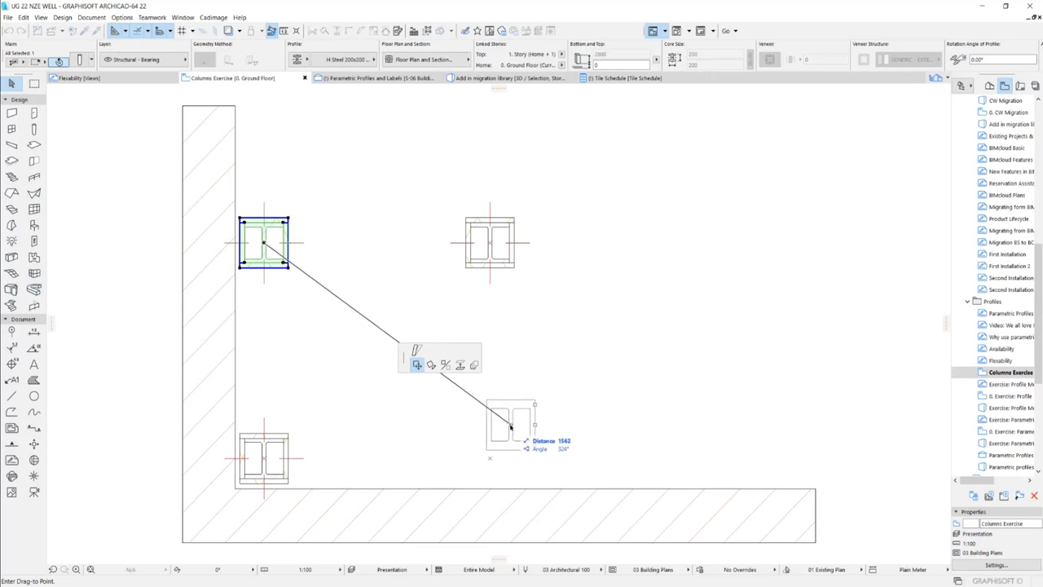
pyautogui.press('ctrl')
pyautogui.click(491, 461)
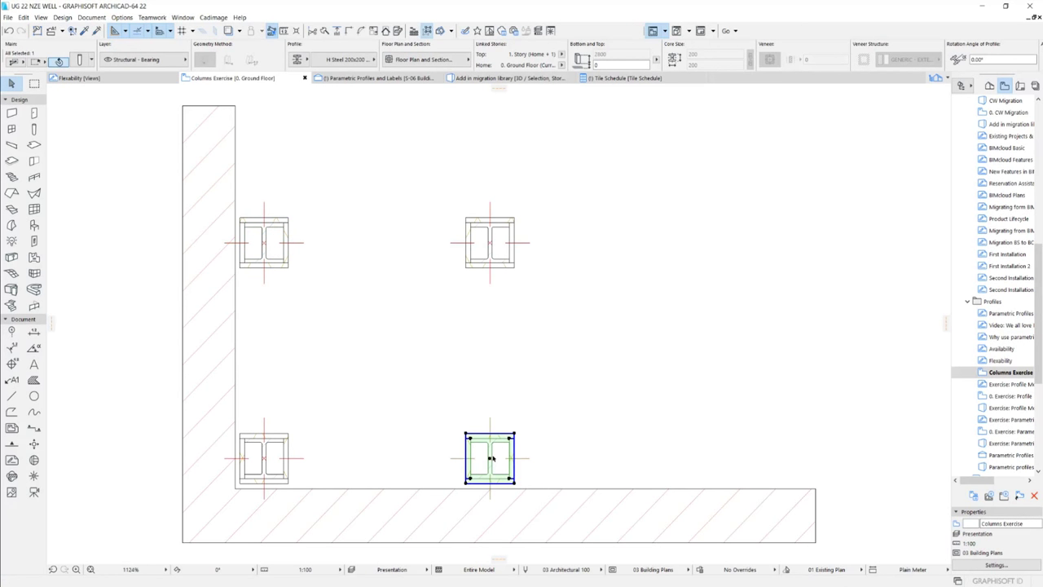
pyautogui.click(321, 332)
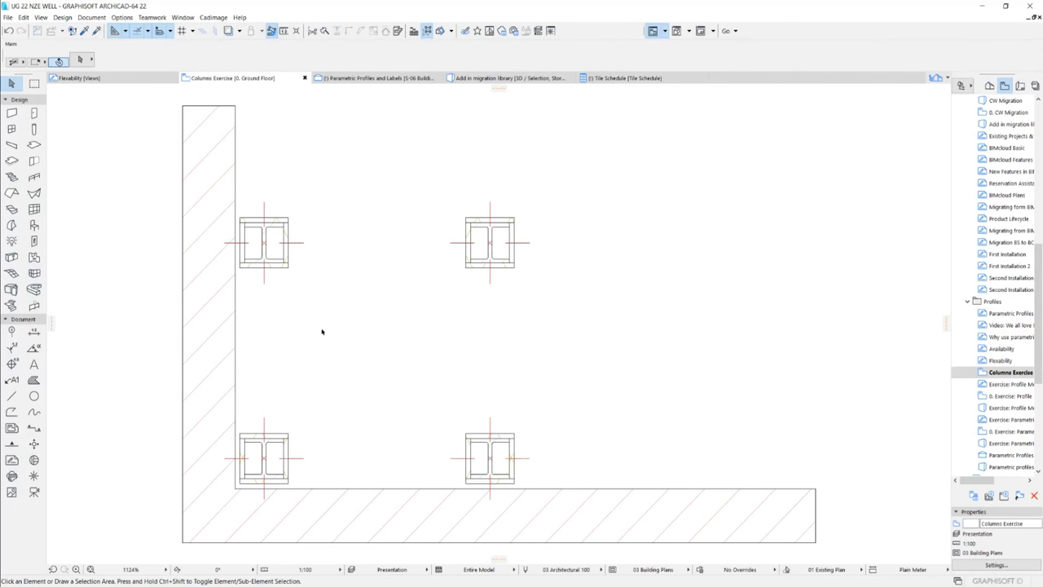
# Step: Extend the back and front covers of the upper column beside the left wall to that wall's face
pyautogui.click(257, 221)
pyautogui.scroll(4, 238, 223)
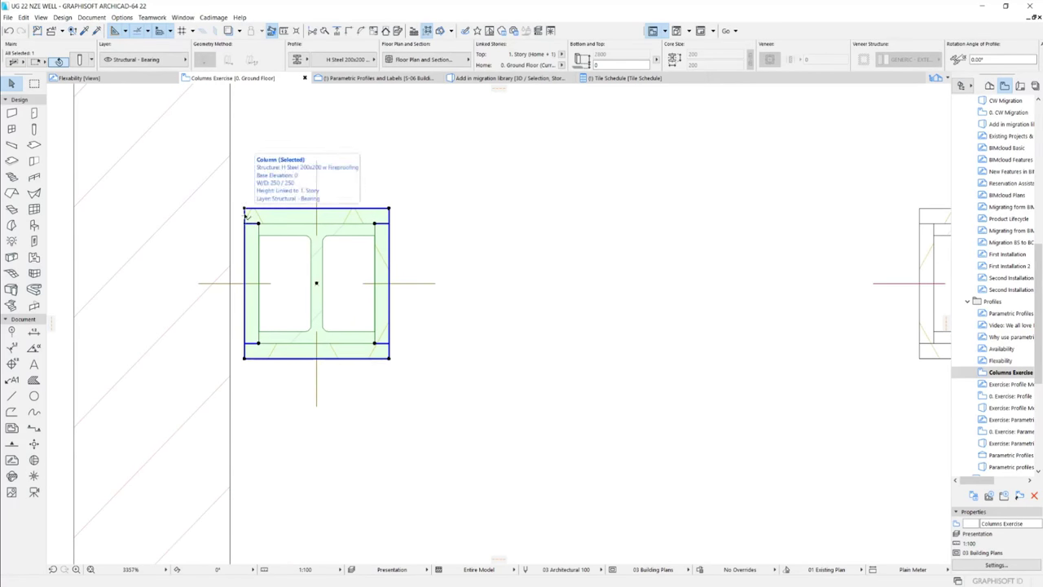
pyautogui.click(246, 213)
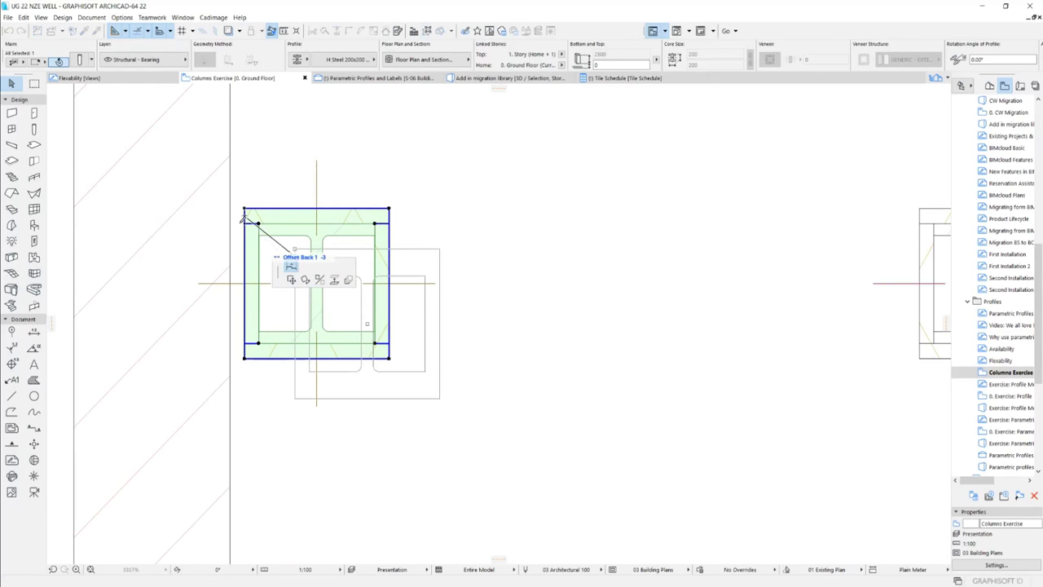
pyautogui.click(291, 267)
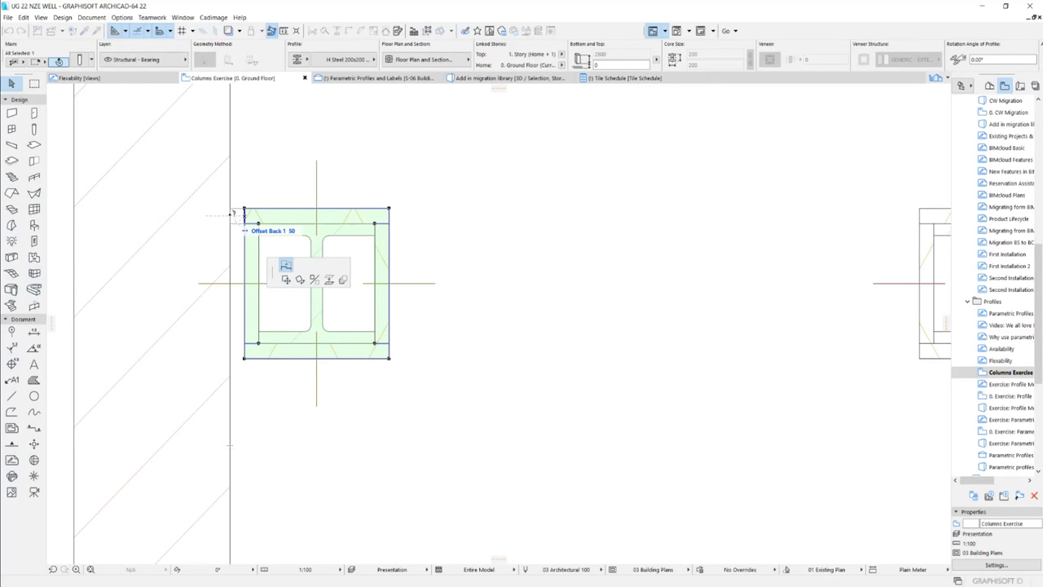
pyautogui.click(244, 357)
pyautogui.click(230, 356)
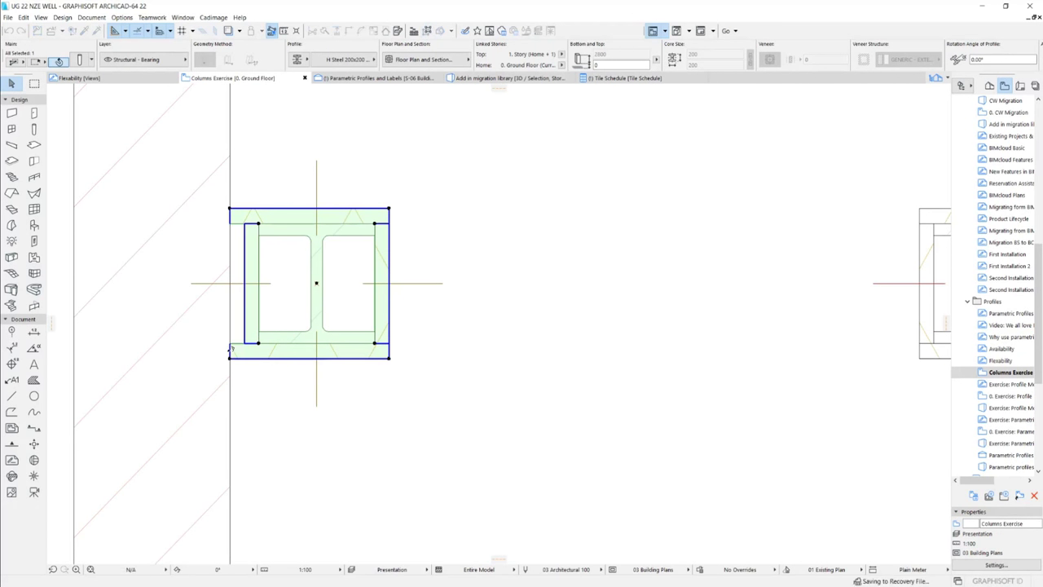
# Step: Collapse the same column's left cover thickness onto the steel core
pyautogui.click(245, 291)
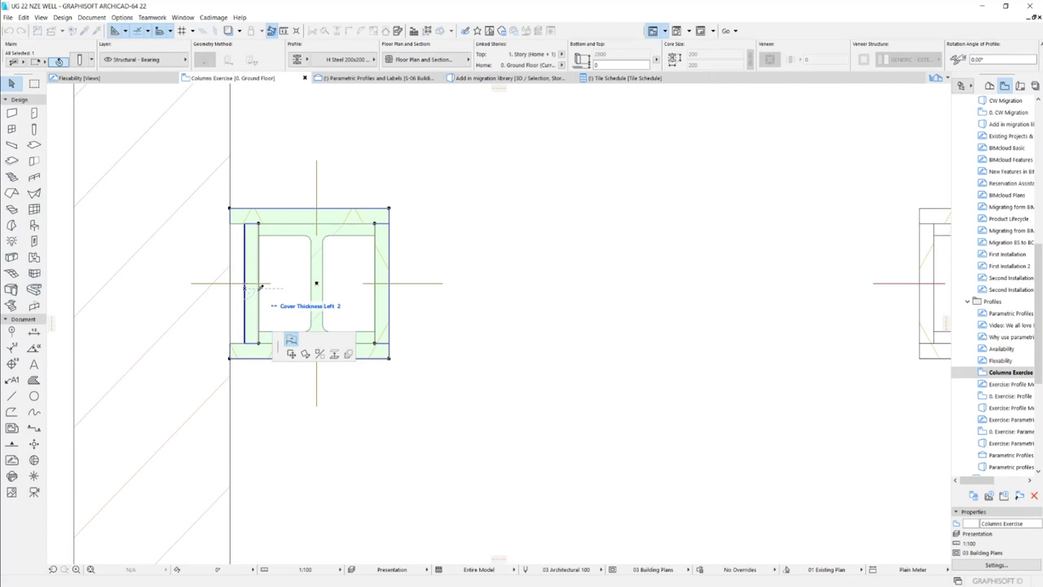
pyautogui.click(259, 287)
pyautogui.scroll(-5, 347, 184)
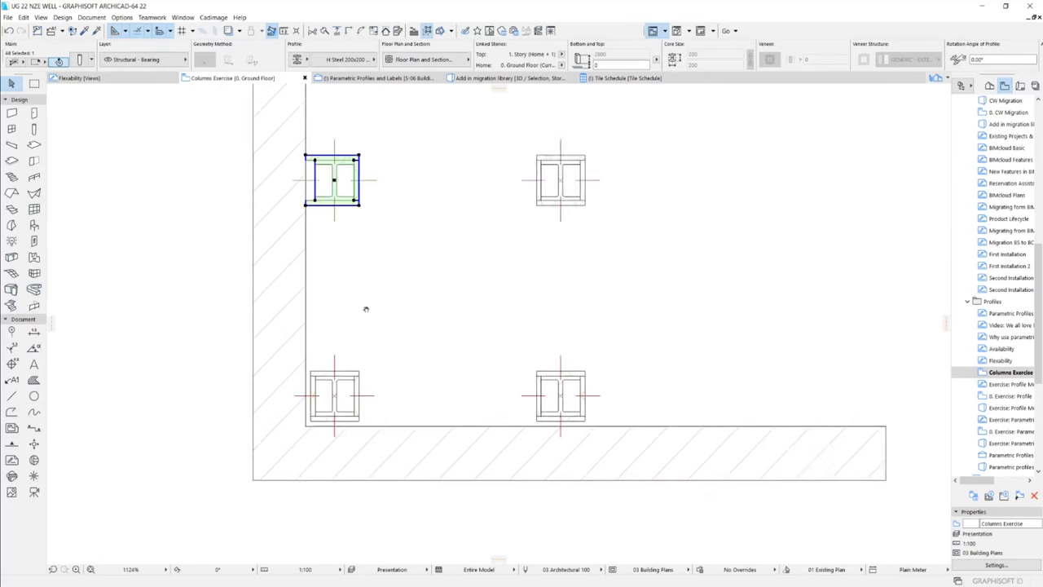
# Step: Extend the corner column's right cover to the lower wall's face, restoring its front cover after trying to collapse it
pyautogui.scroll(1, 365, 308)
pyautogui.click(330, 354)
pyautogui.scroll(3, 344, 389)
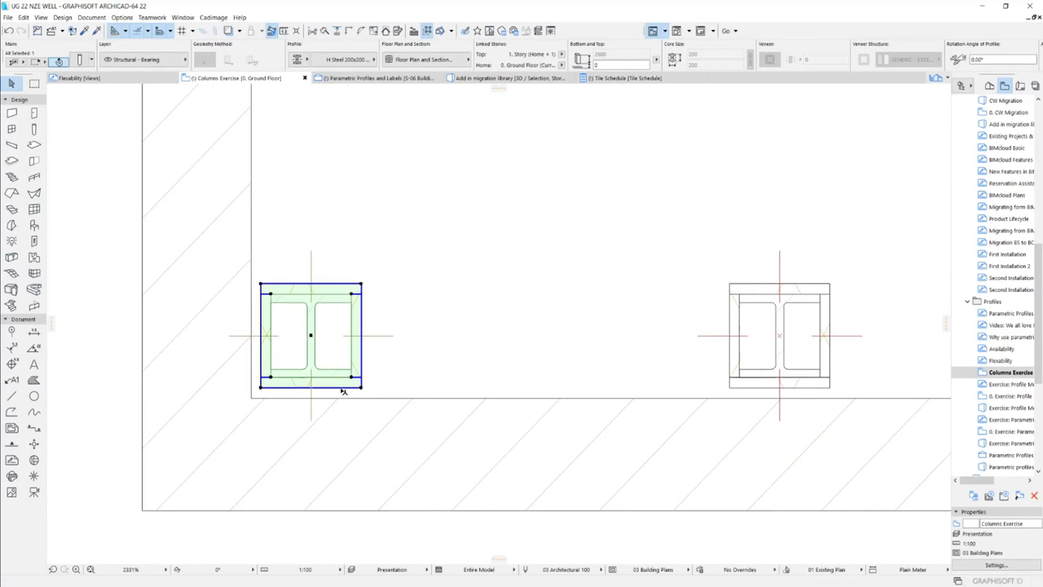
pyautogui.scroll(1, 343, 391)
pyautogui.click(334, 387)
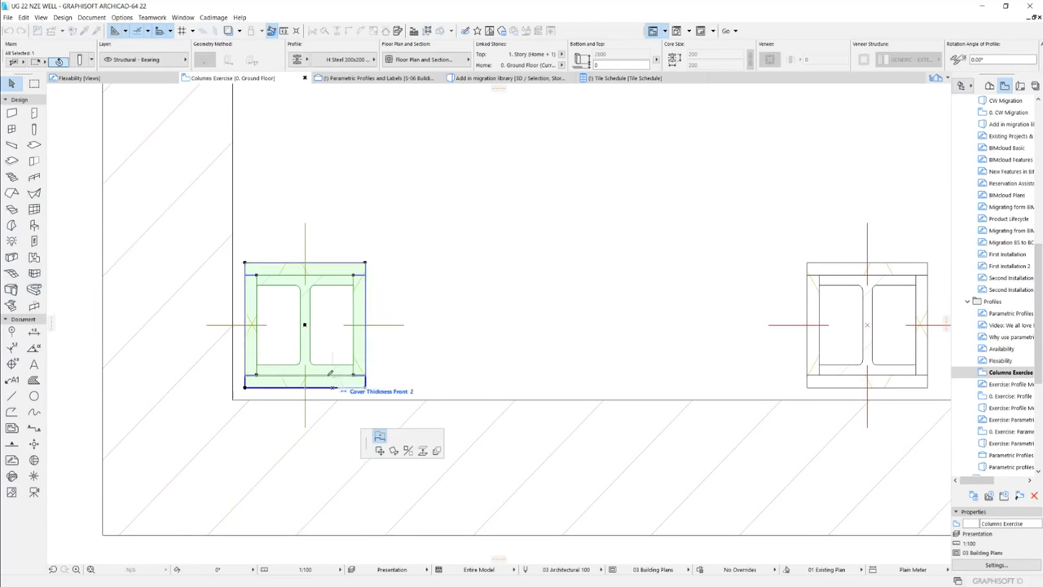
pyautogui.click(359, 373)
pyautogui.click(359, 375)
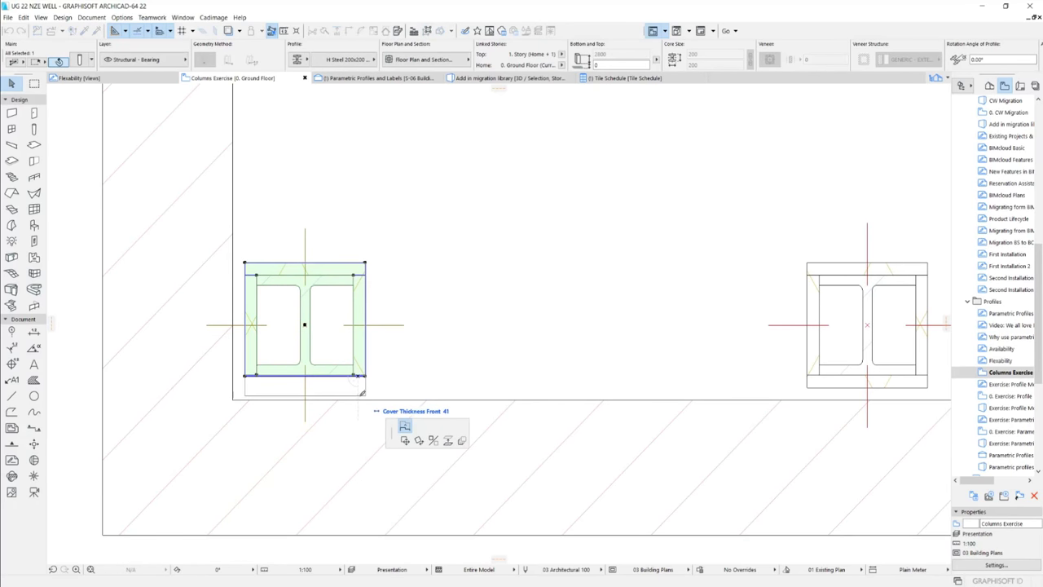
pyautogui.click(361, 385)
pyautogui.click(362, 374)
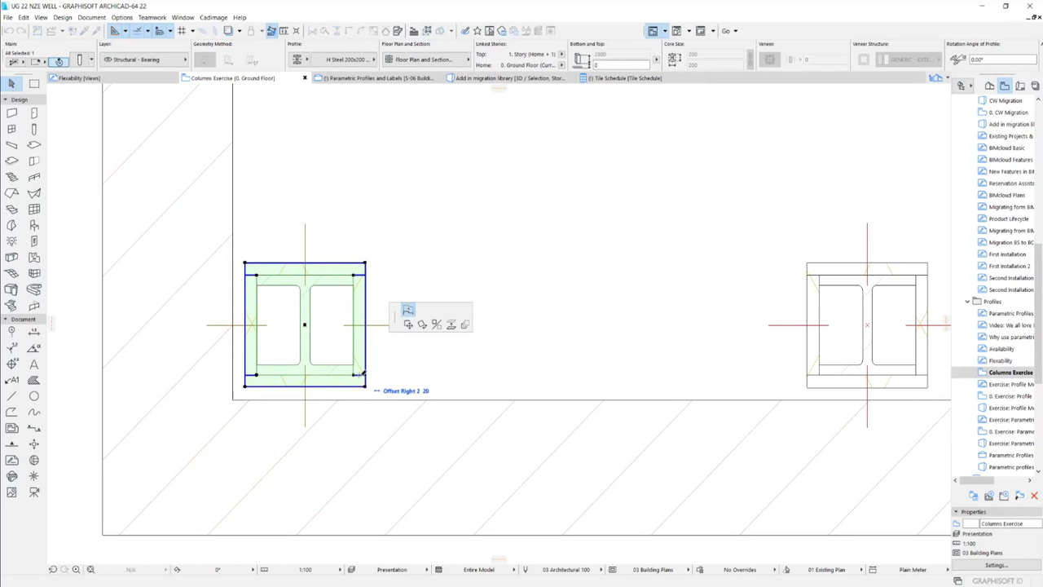
pyautogui.click(245, 398)
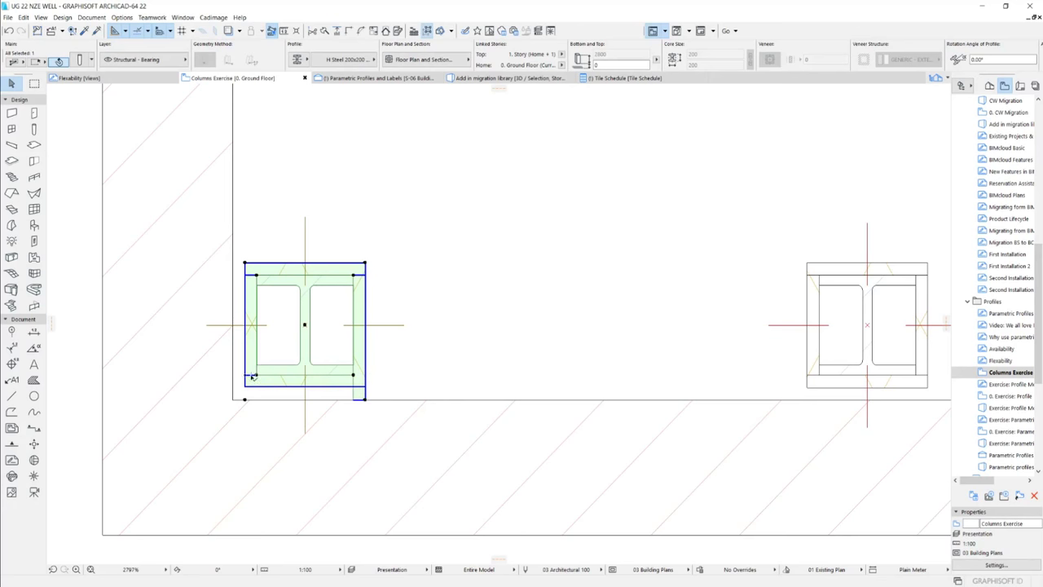
# Step: Extend the corner column's back cover to the left wall's face and collapse its left cover onto the steel core
pyautogui.click(244, 266)
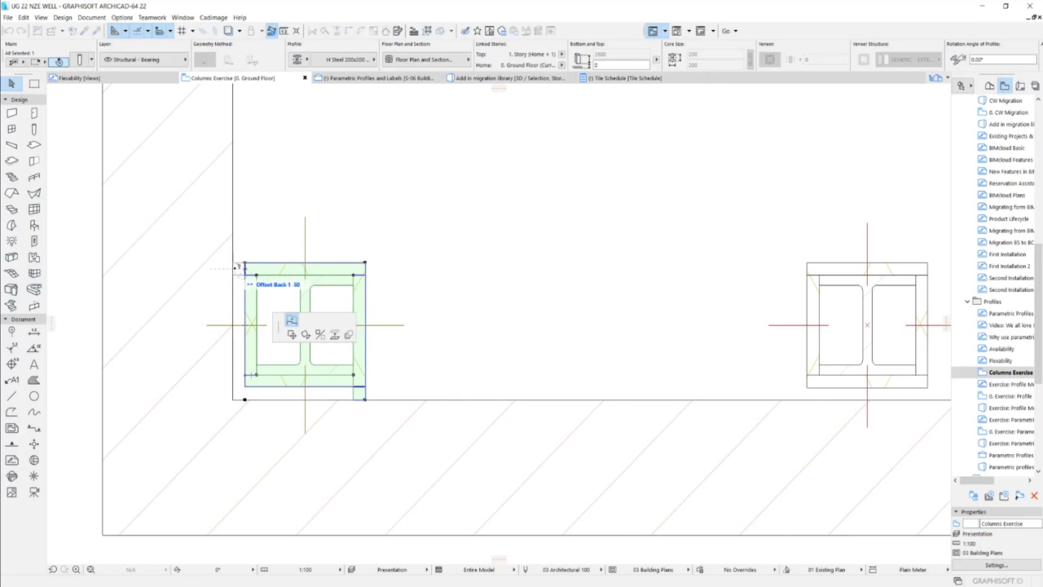
pyautogui.click(233, 265)
pyautogui.click(245, 306)
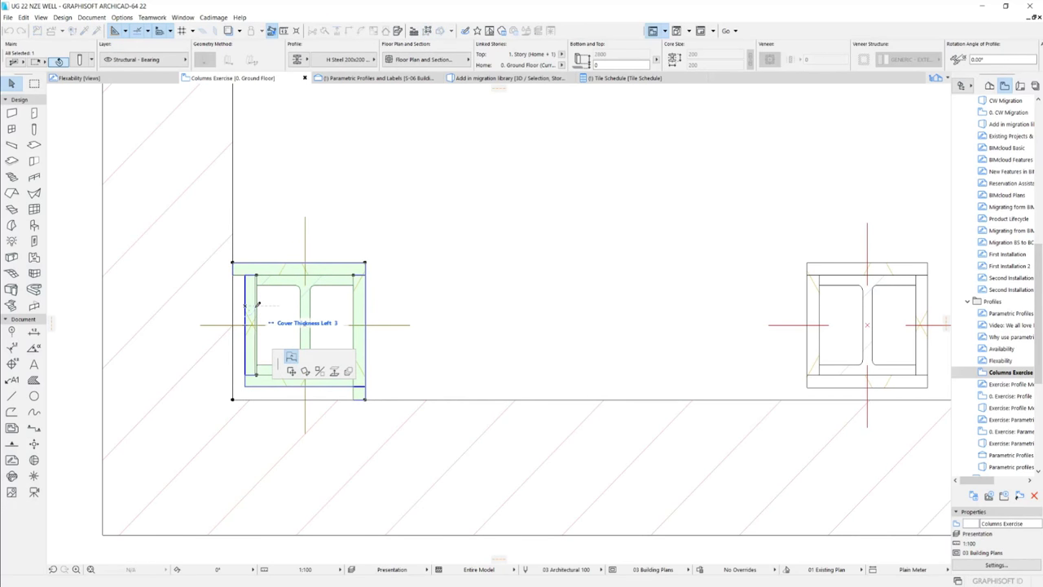
pyautogui.click(257, 304)
# Step: Collapse the corner column's front cover thickness onto the steel core
pyautogui.click(296, 385)
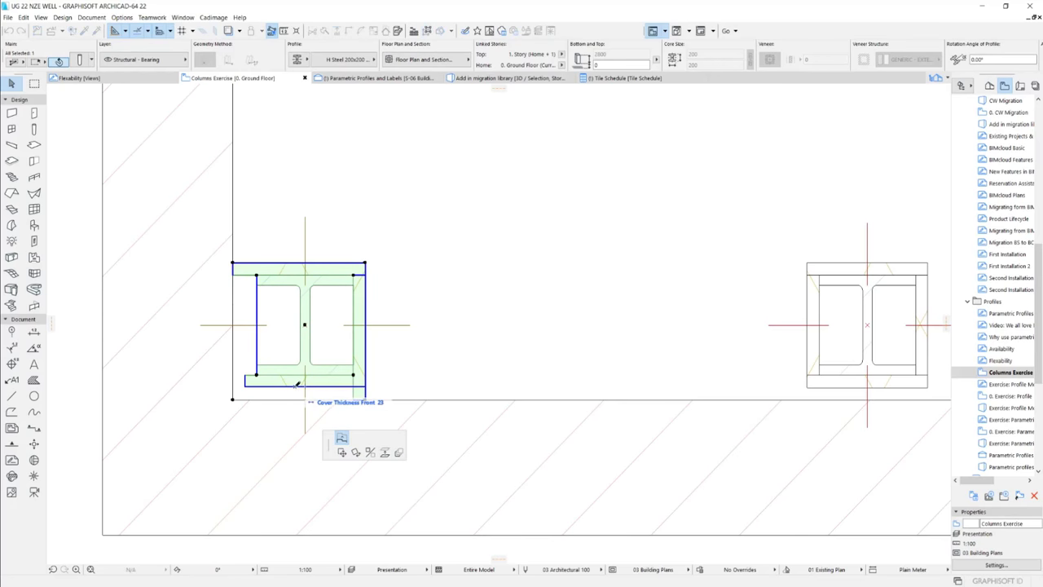
pyautogui.click(234, 399)
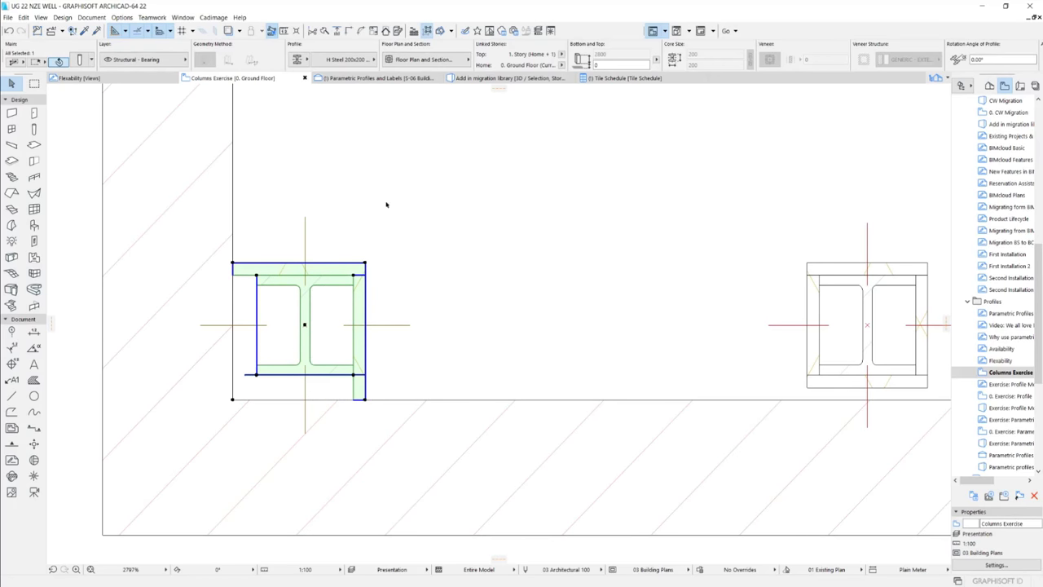
pyautogui.scroll(-6, 443, 258)
pyautogui.scroll(3, 679, 438)
pyautogui.click(597, 300)
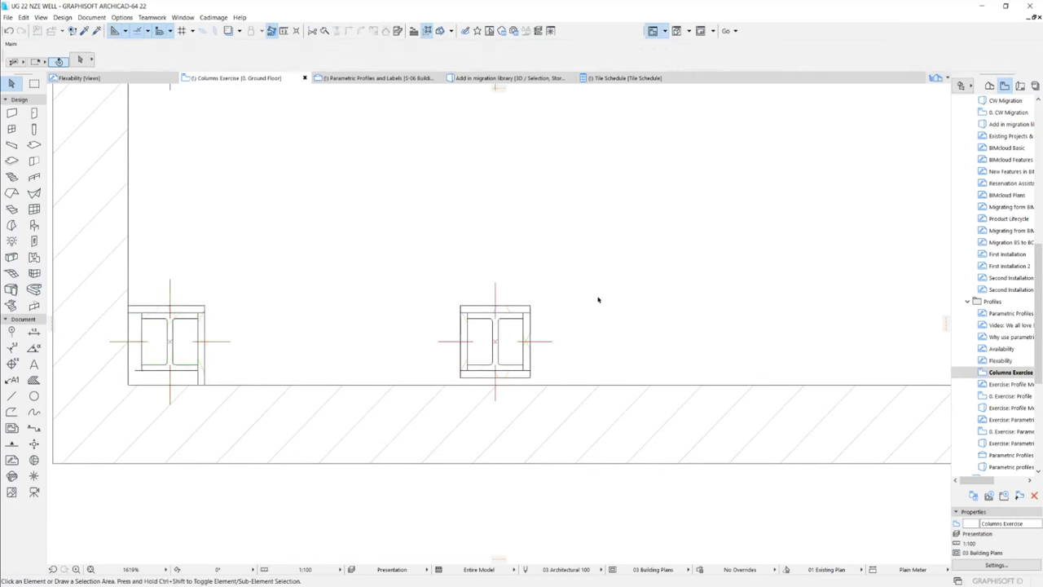
# Step: Trim the leftover front cover edge (Offset Front 1) back to the corner column's steel corner
pyautogui.scroll(3, 140, 372)
pyautogui.click(162, 356)
pyautogui.scroll(2, 135, 360)
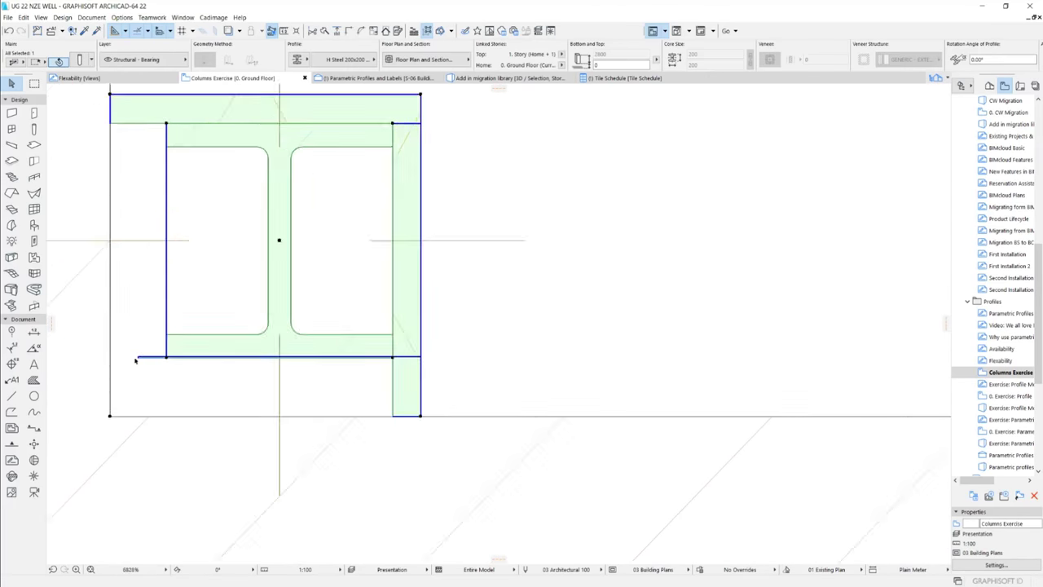
pyautogui.scroll(3, 135, 360)
pyautogui.click(142, 354)
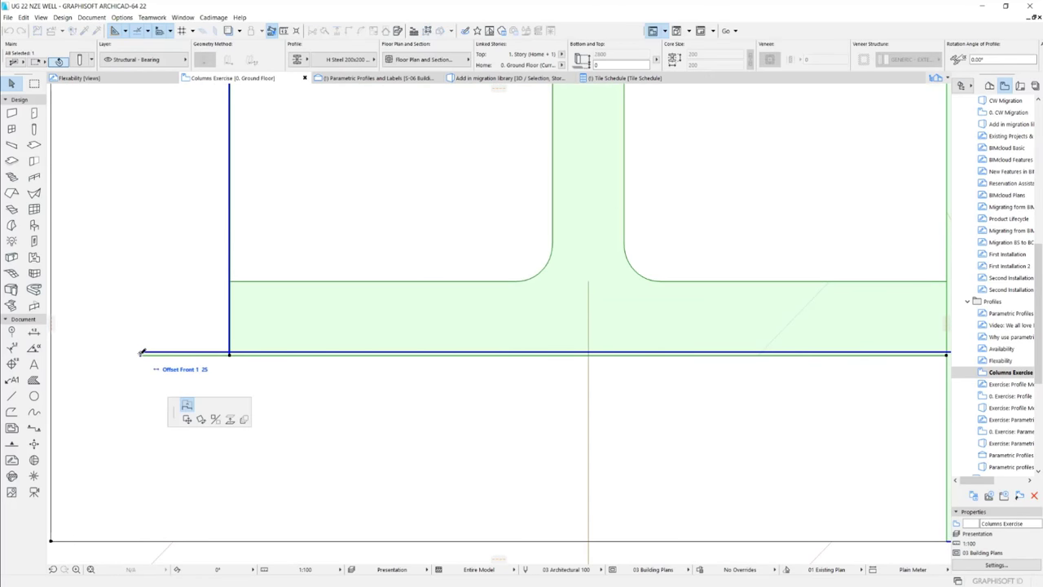
pyautogui.click(228, 354)
pyautogui.scroll(-8, 270, 298)
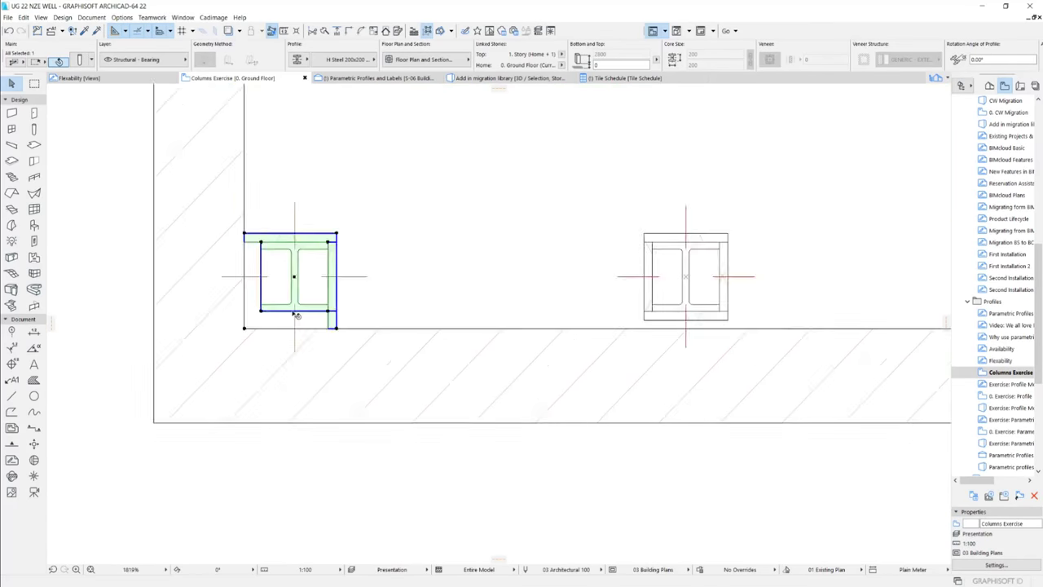
pyautogui.scroll(-2, 296, 315)
pyautogui.click(535, 204)
# Step: Extend the left and right covers of the other column beside the lower wall to that wall's face
pyautogui.moveTo(660, 228); pyautogui.dragTo(527, 333, button='middle')
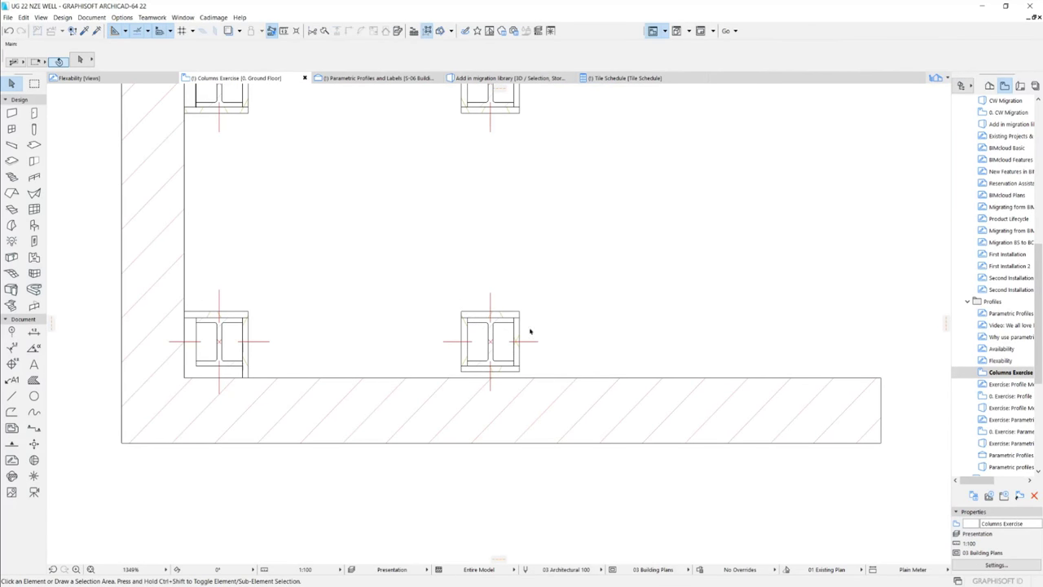
pyautogui.click(505, 318)
pyautogui.scroll(6, 506, 371)
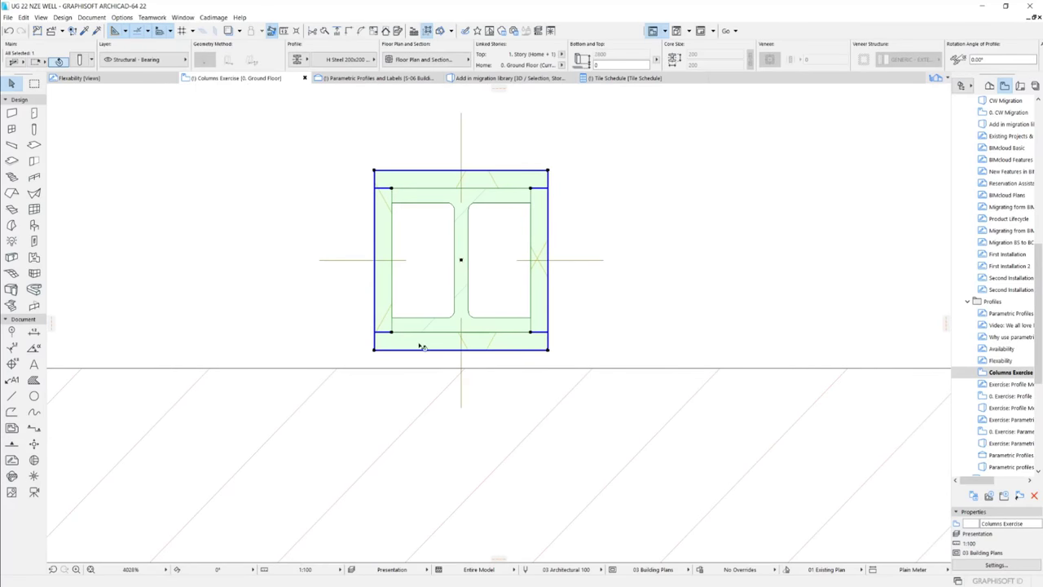
pyautogui.click(385, 333)
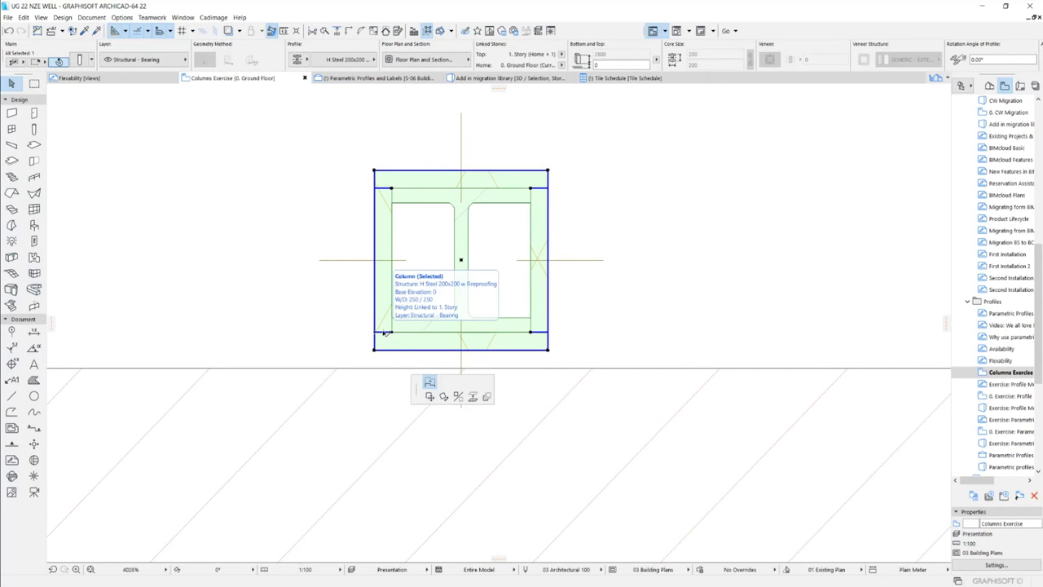
pyautogui.click(380, 367)
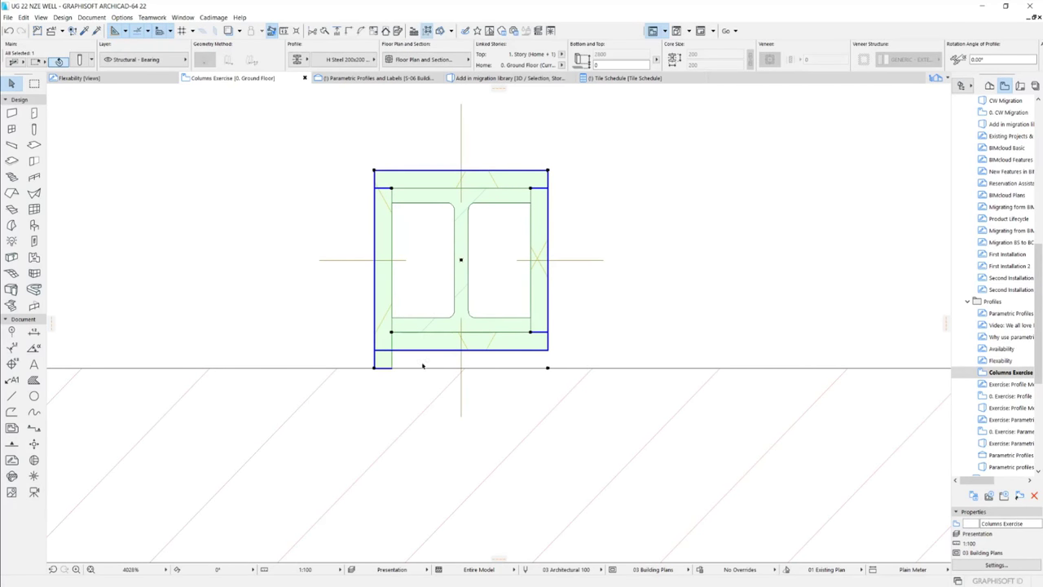
pyautogui.click(536, 336)
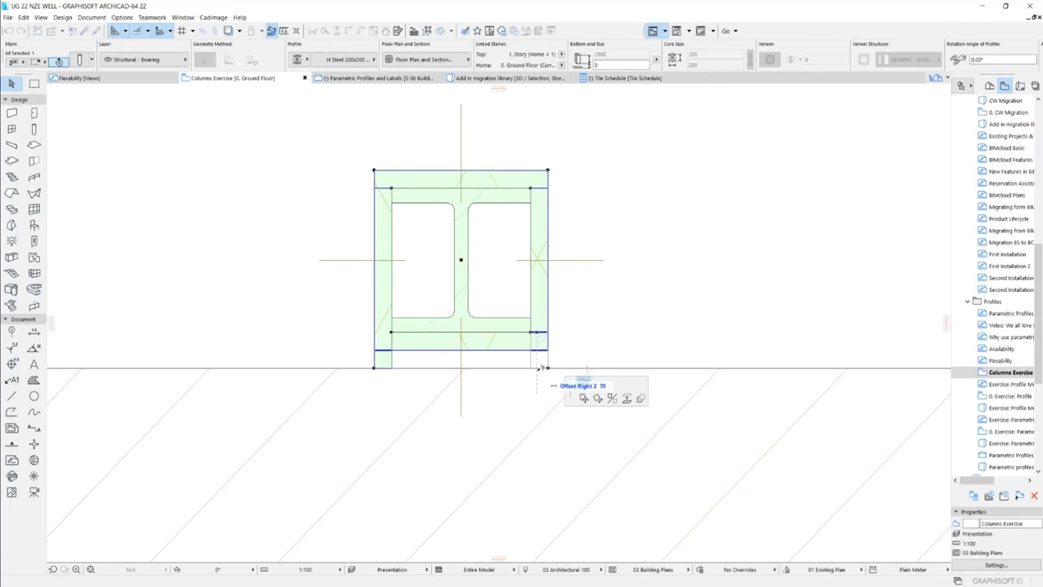
pyautogui.click(539, 367)
# Step: Collapse the front cover thickness of that lower-wall column onto its steel core and bring all four columns into view
pyautogui.click(508, 349)
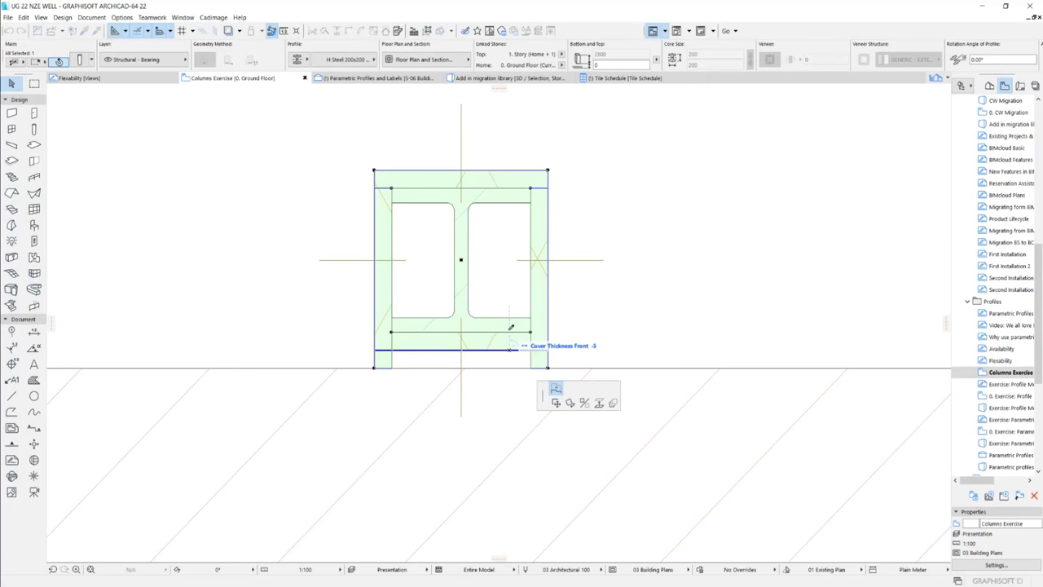
pyautogui.click(512, 327)
pyautogui.click(498, 332)
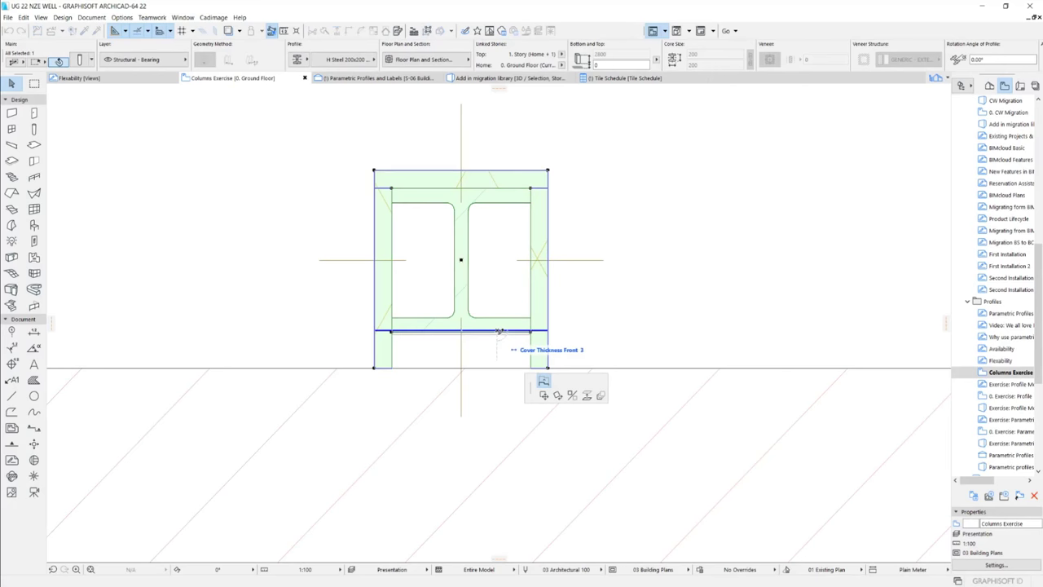
pyautogui.click(499, 327)
pyautogui.click(638, 272)
pyautogui.scroll(-5, 636, 273)
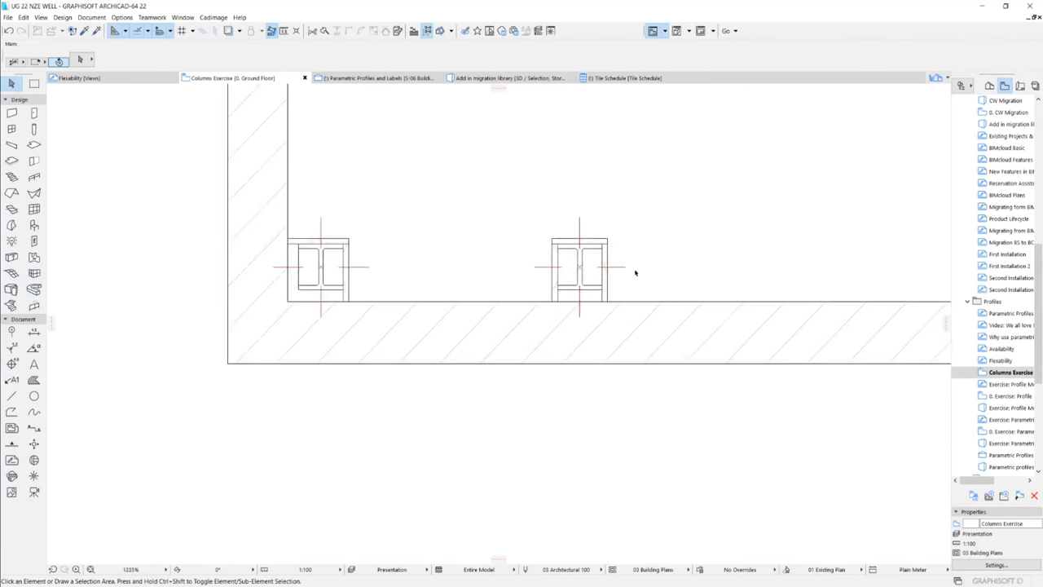
pyautogui.scroll(-2, 636, 273)
pyautogui.moveTo(619, 315); pyautogui.dragTo(499, 306, button='middle')
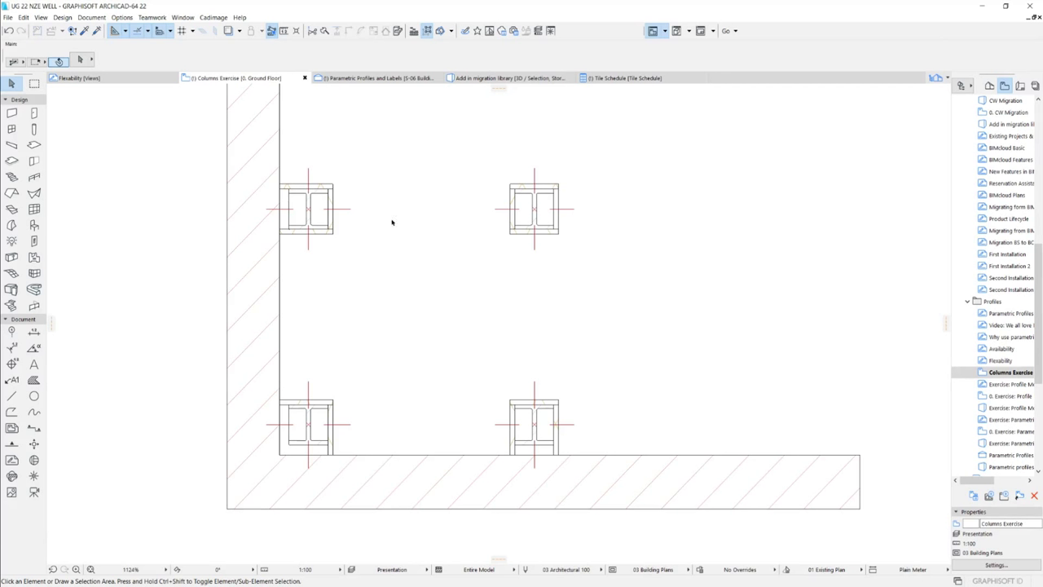
# Step: Examine the four H-steel columns one after another to compare how their covers meet the adjacent walls
pyautogui.click(312, 236)
pyautogui.click(535, 235)
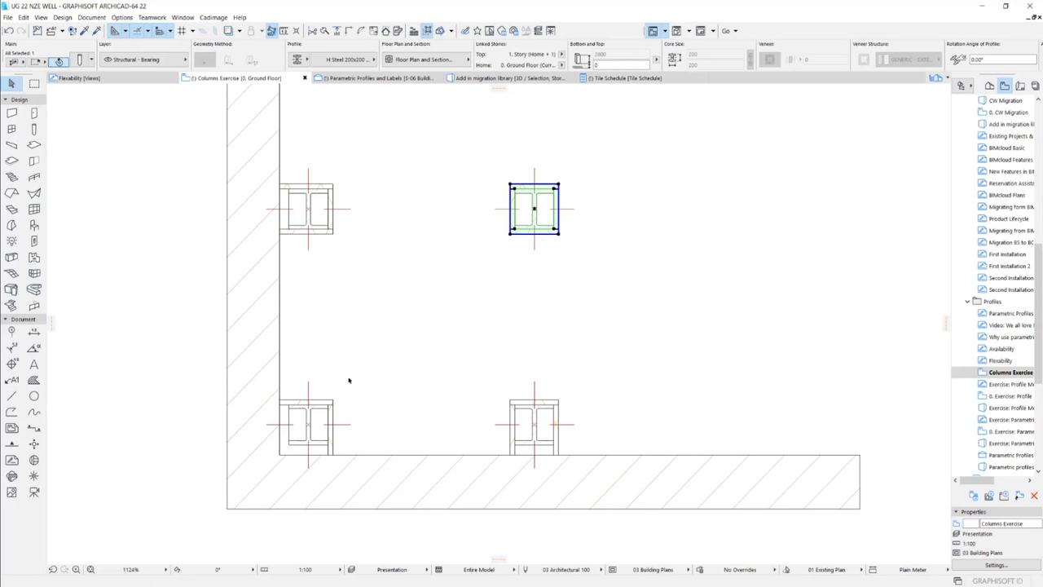
pyautogui.click(310, 410)
pyautogui.click(538, 413)
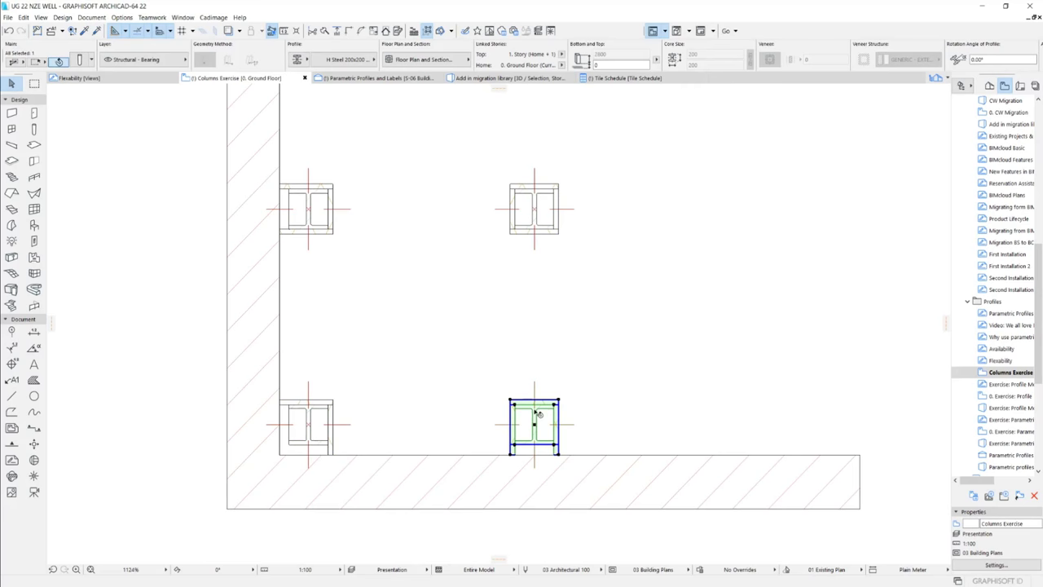
pyautogui.click(516, 230)
pyautogui.click(311, 230)
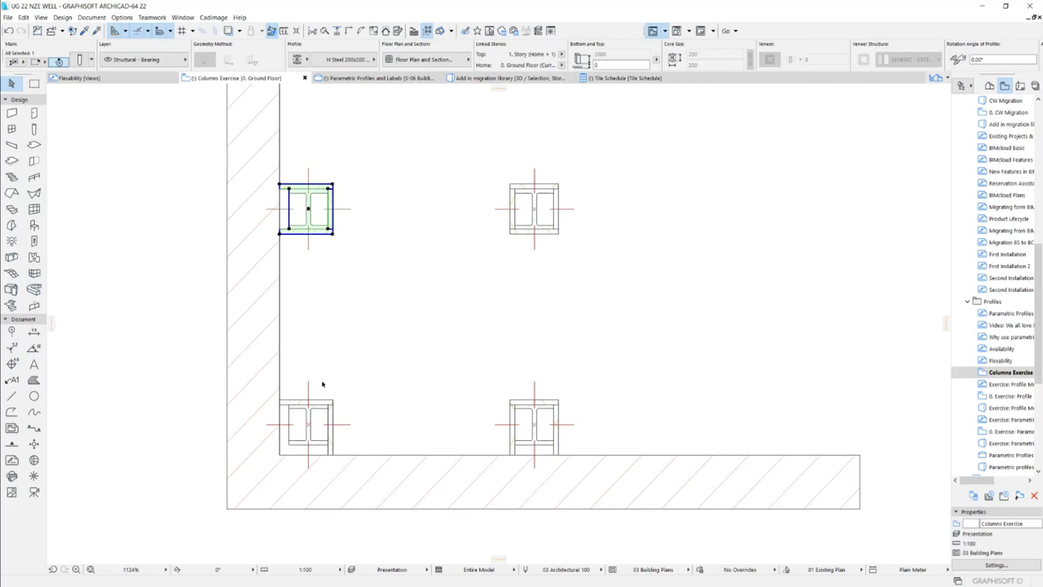
pyautogui.click(323, 410)
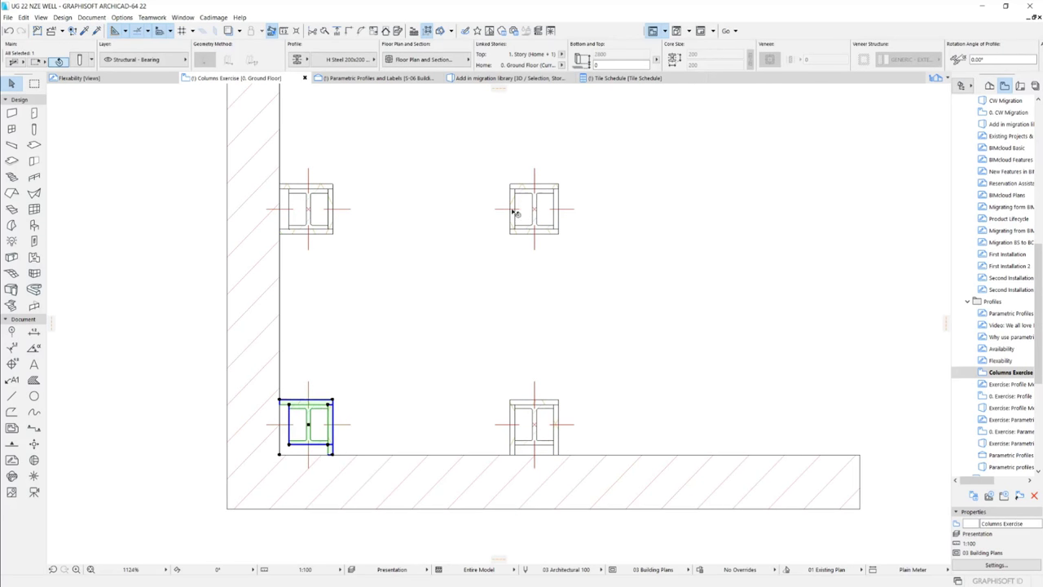
pyautogui.click(308, 195)
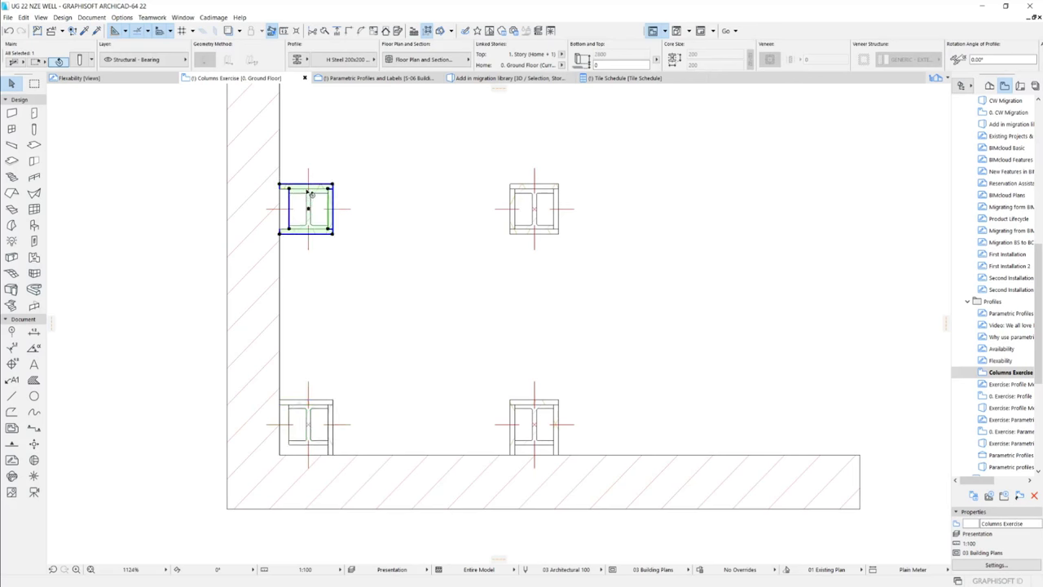
pyautogui.click(315, 411)
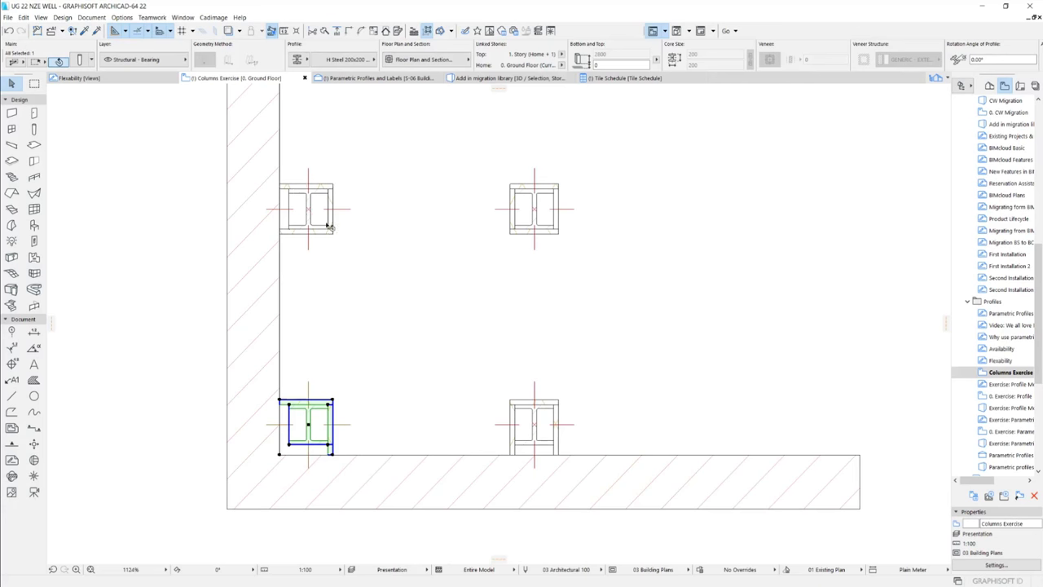
pyautogui.click(610, 333)
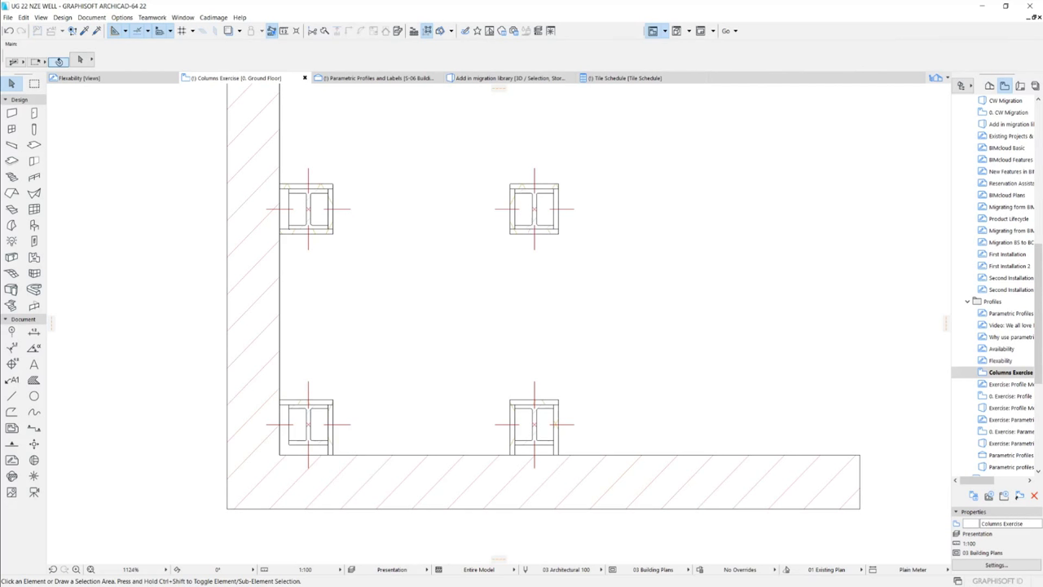
# Step: Go through the Exercise: Profile Modification views and open Profile Modification 2 in 3D to show the I-beam
pyautogui.doubleClick(1016, 383)
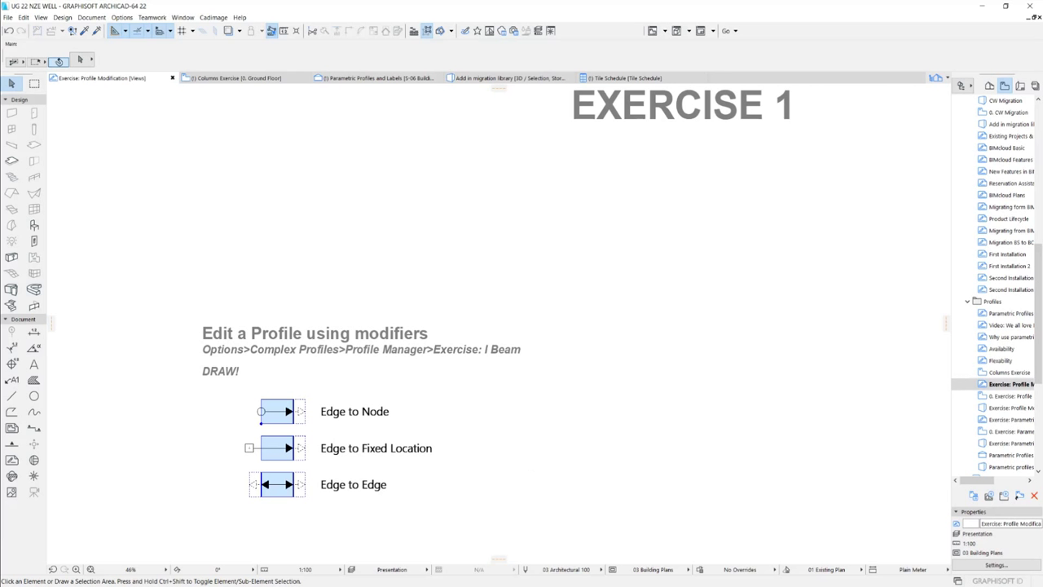
pyautogui.doubleClick(998, 394)
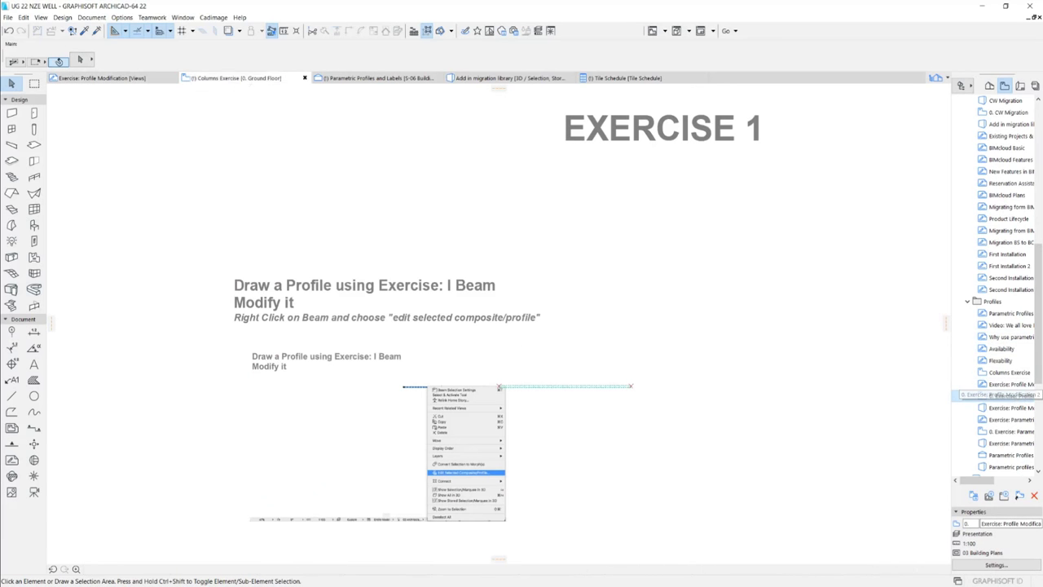
pyautogui.doubleClick(1010, 407)
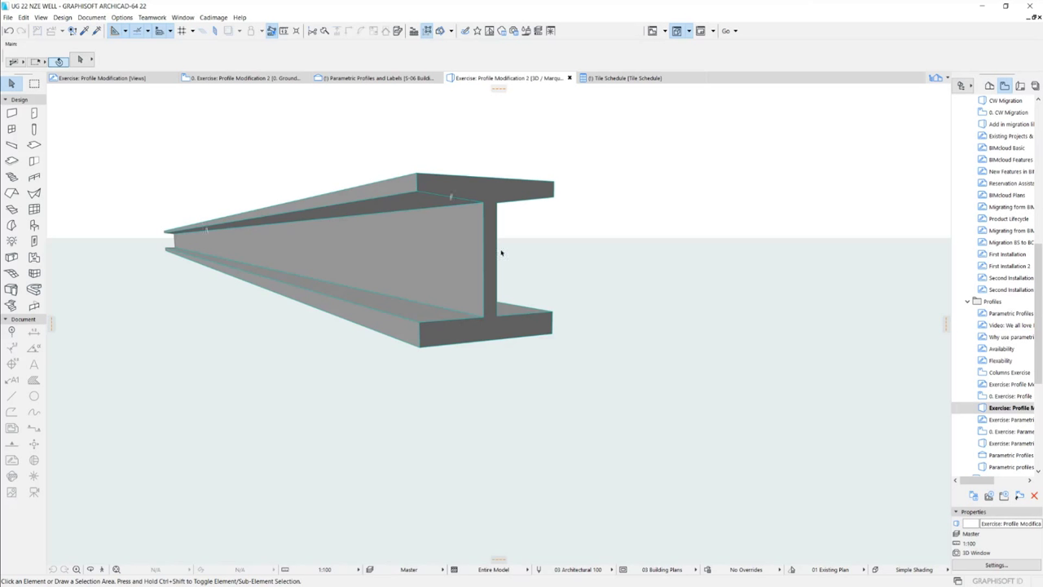
# Step: Open the selected I-beam's profile for editing and place the Profile Manager beside the profile drawing
pyautogui.click(487, 195)
pyautogui.click(487, 195)
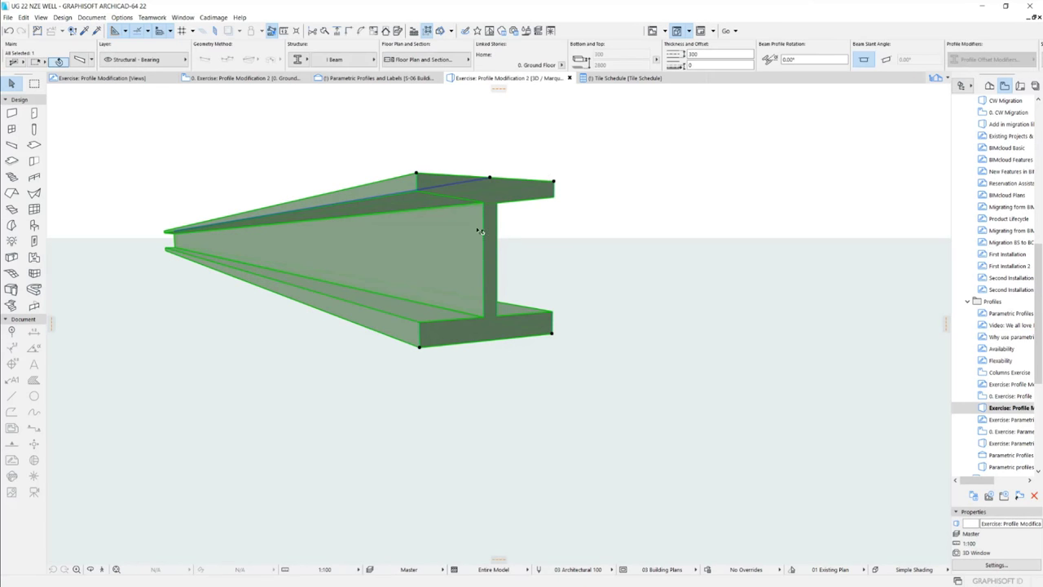
pyautogui.rightClick(491, 194)
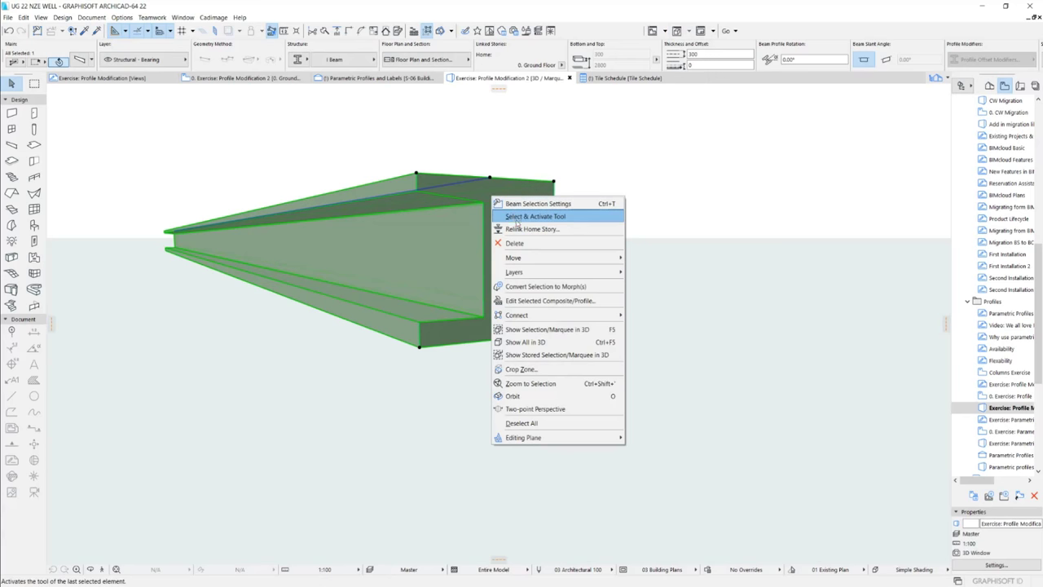
pyautogui.click(578, 302)
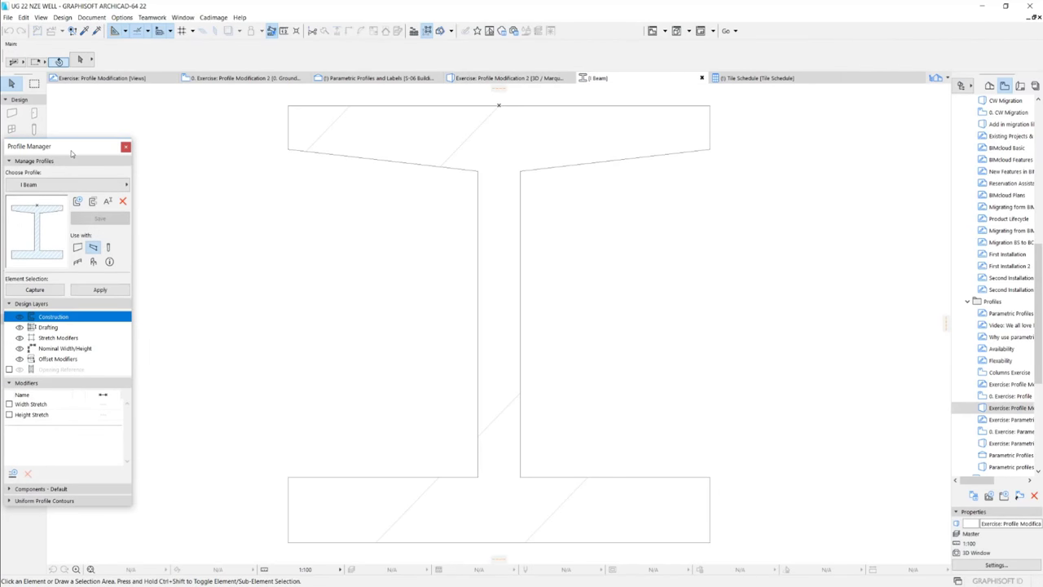
pyautogui.moveTo(71, 151)
pyautogui.mouseDown()
pyautogui.moveTo(268, 177)
pyautogui.moveTo(806, 138)
pyautogui.mouseUp()
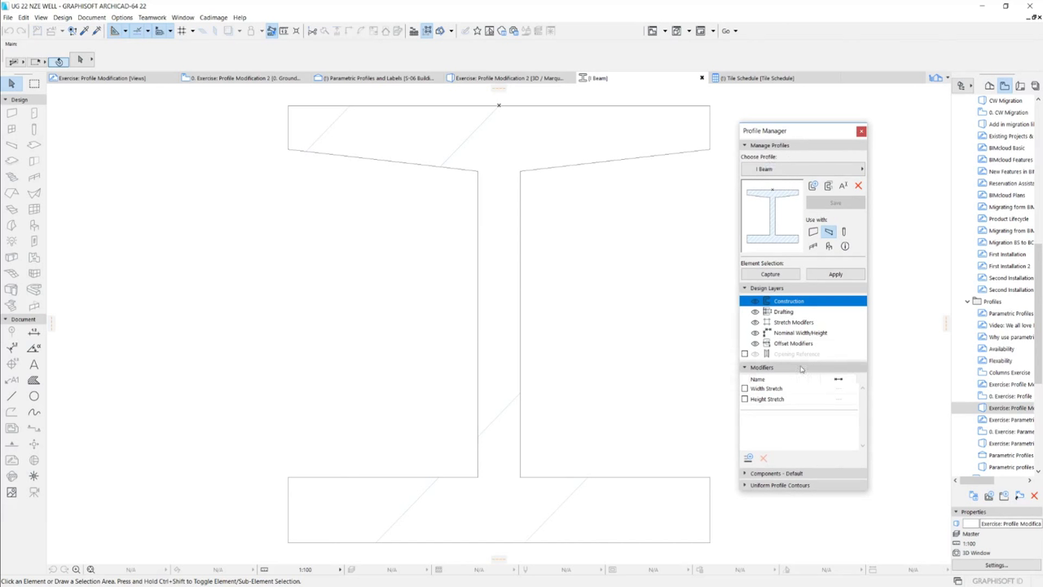
# Step: Create an offset modifier named "Base depth" from the base flange's right upper edge to its lower right corner node
pyautogui.click(748, 459)
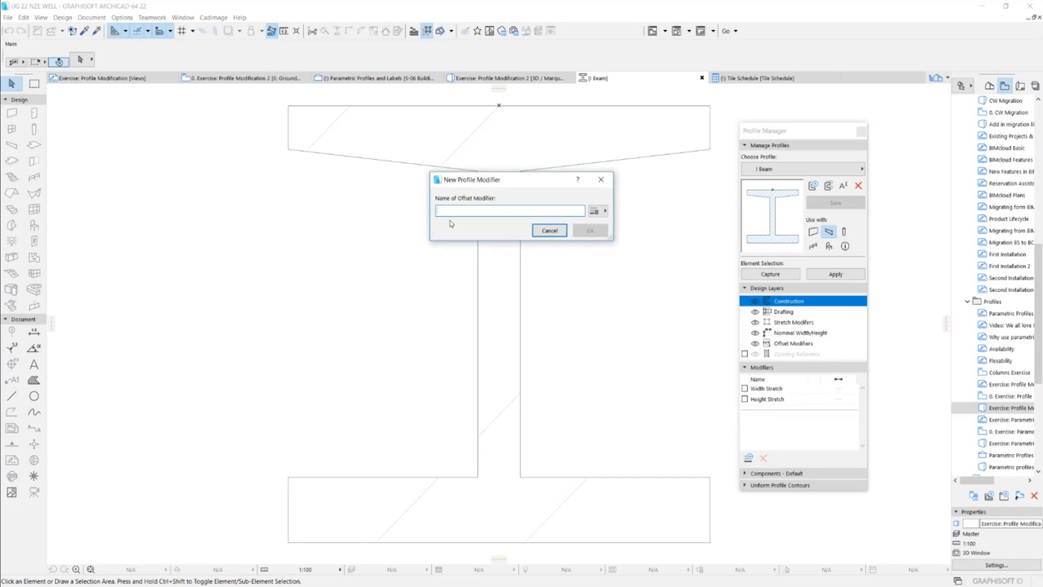
pyautogui.write('Base depth')
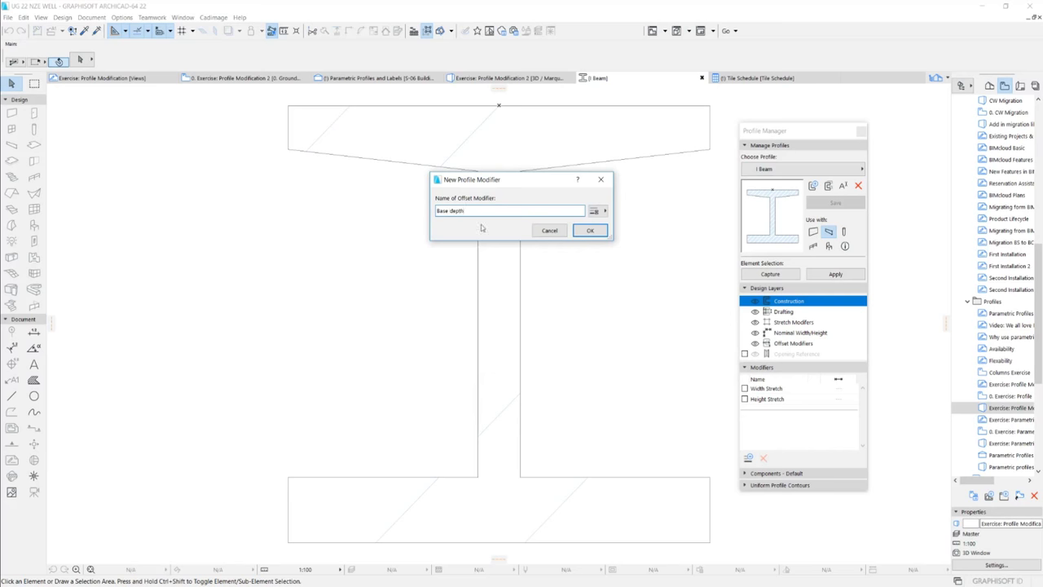
pyautogui.click(591, 232)
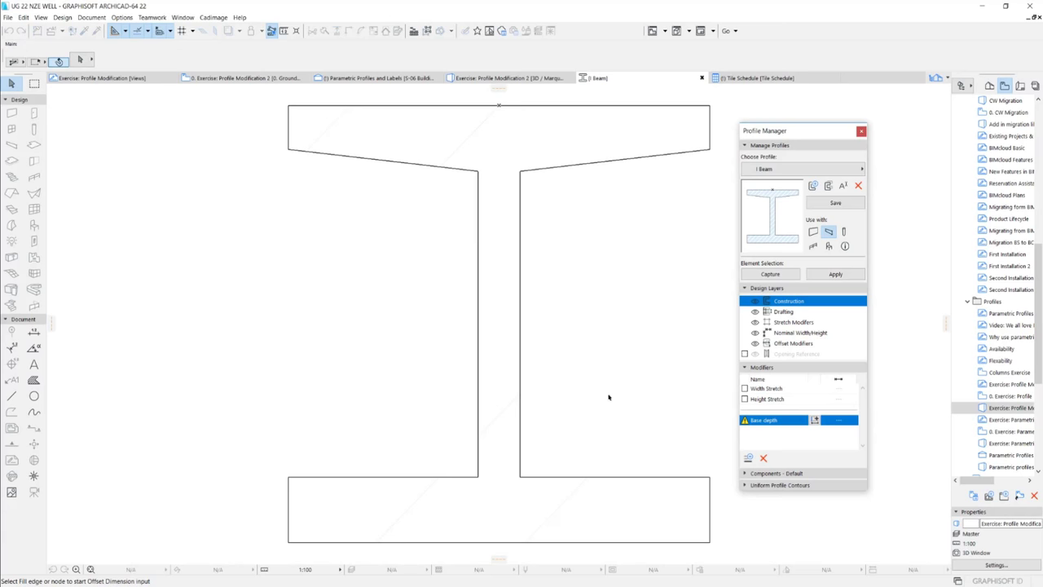
pyautogui.click(613, 479)
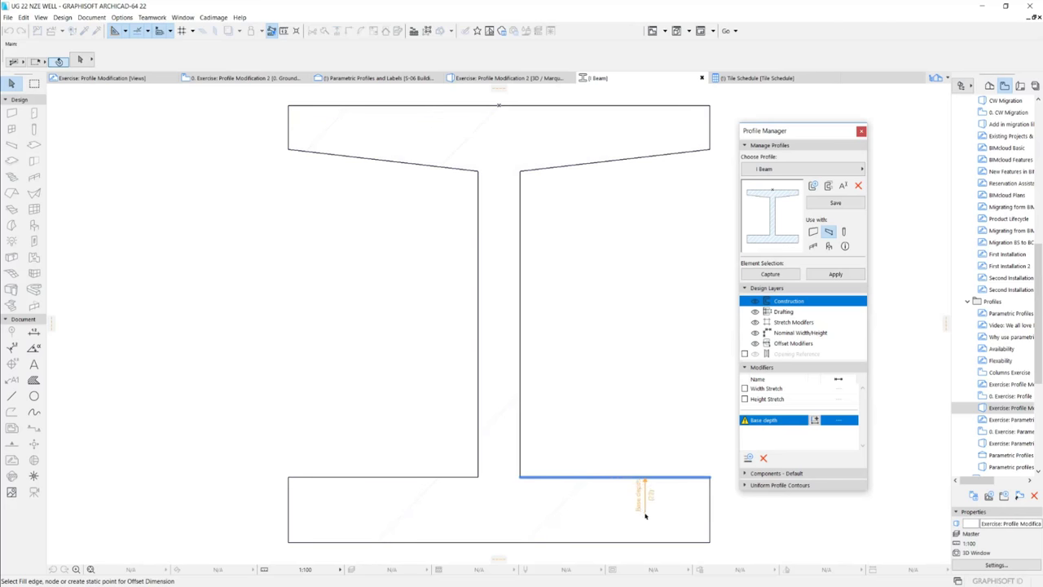
pyautogui.moveTo(644, 515); pyautogui.dragTo(600, 442, button='middle')
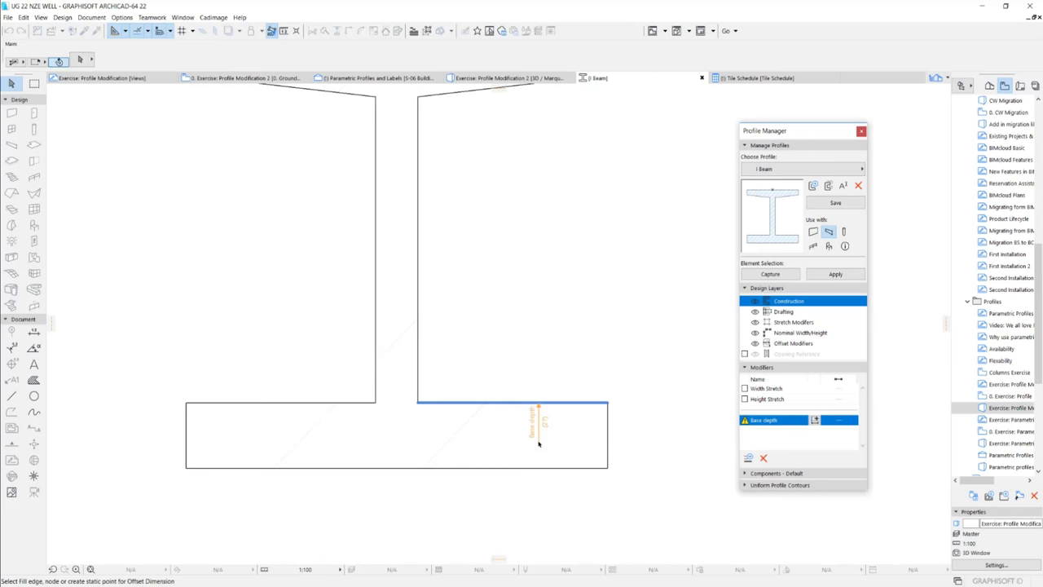
pyautogui.click(607, 469)
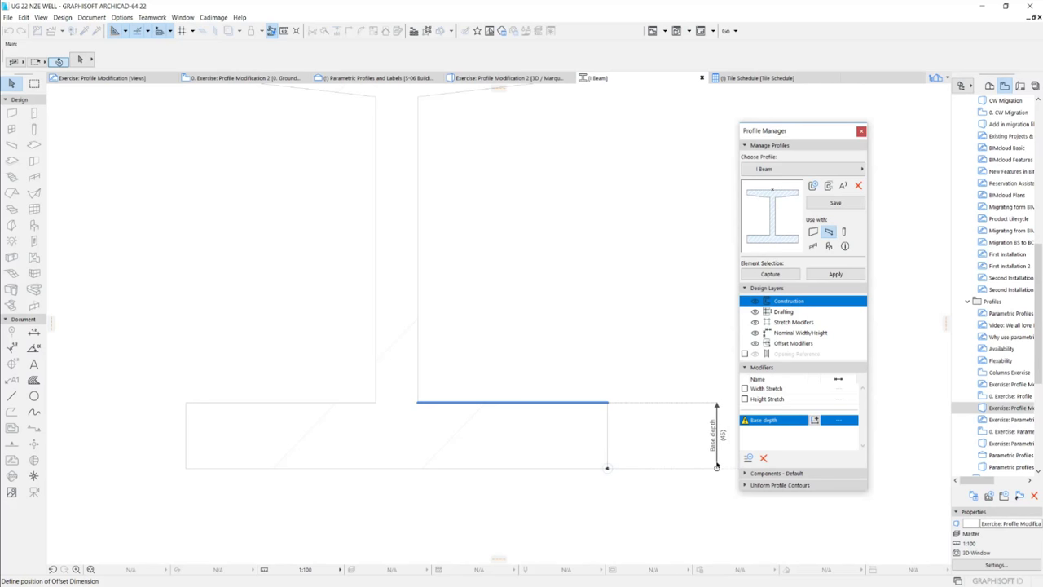
pyautogui.click(694, 467)
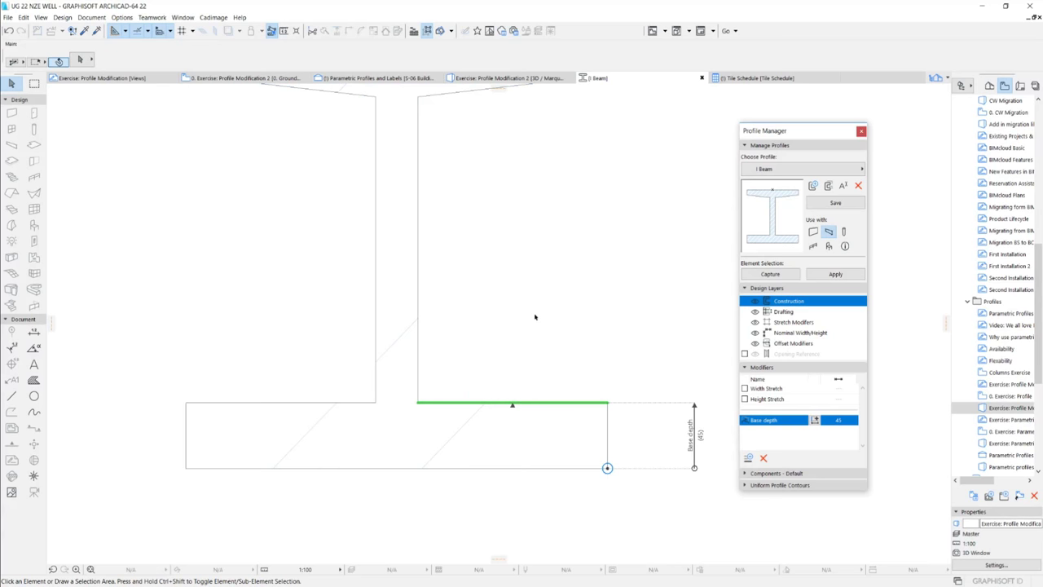
# Step: Add the base flange's left upper edge to the Base depth modifier, with the upward direction as positive
pyautogui.click(491, 392)
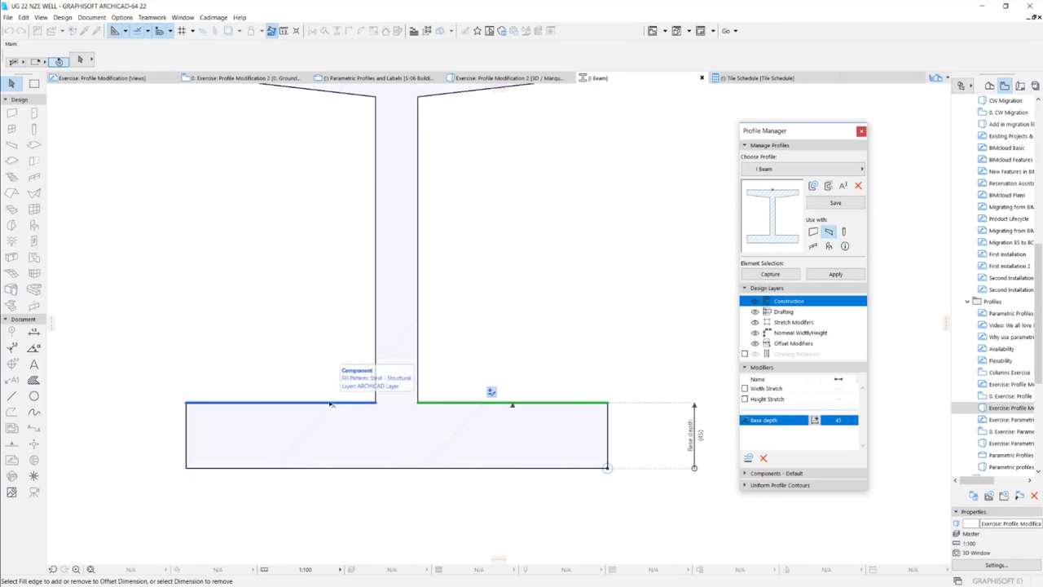
pyautogui.click(331, 402)
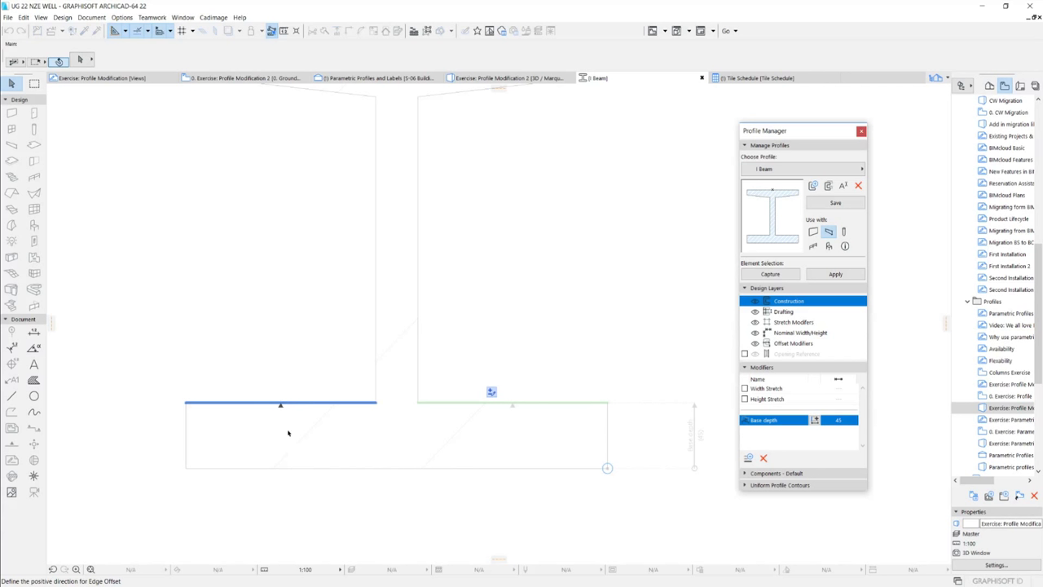
pyautogui.click(333, 424)
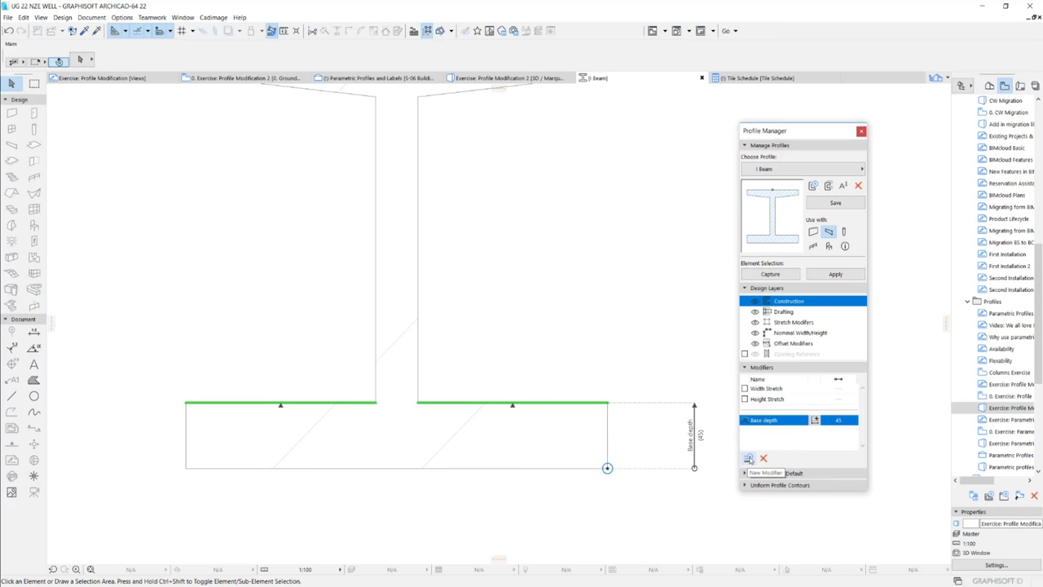
# Step: Create an edge-to-edge offset modifier named "Web Thickness" between the two vertical web edges, with its dimension below the base
pyautogui.click(748, 459)
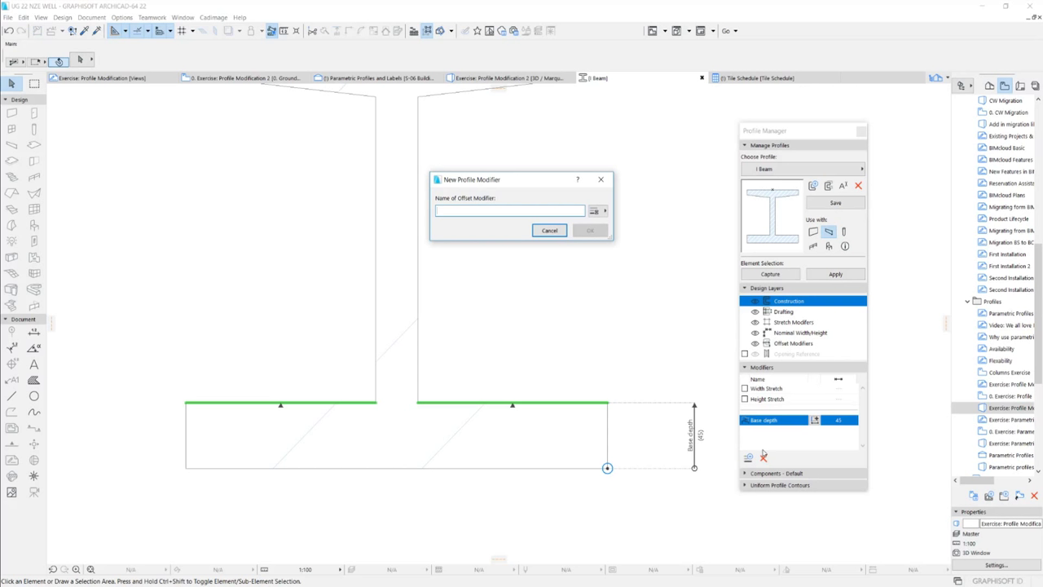
pyautogui.write('Web T')
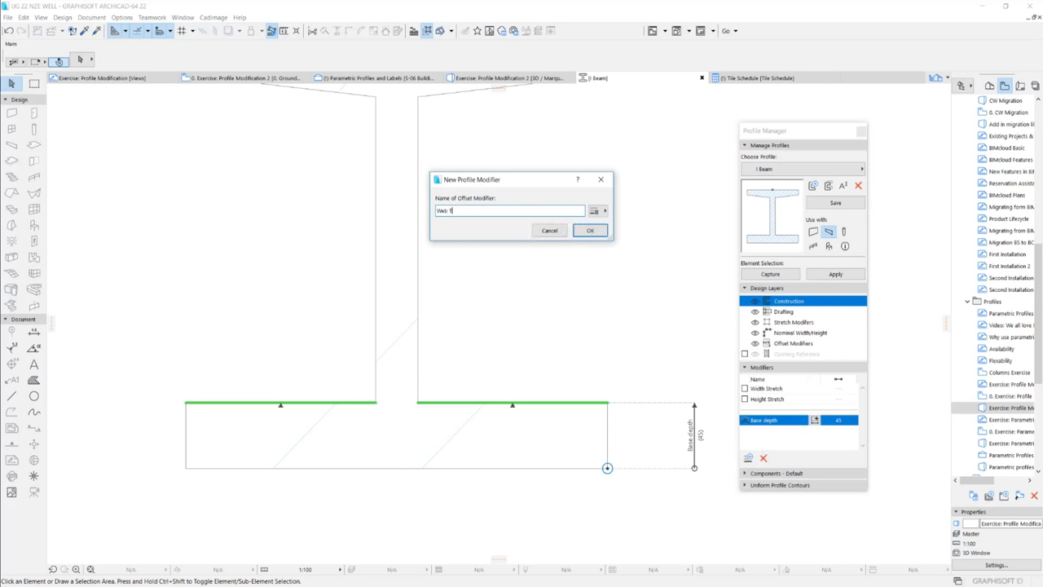
pyautogui.write('hickness')
pyautogui.click(589, 232)
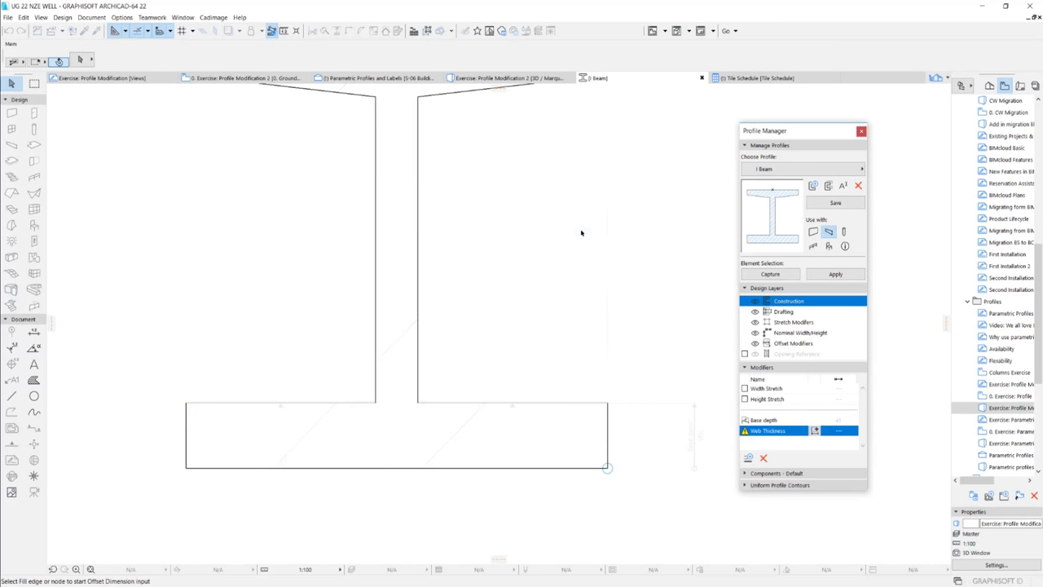
pyautogui.click(377, 234)
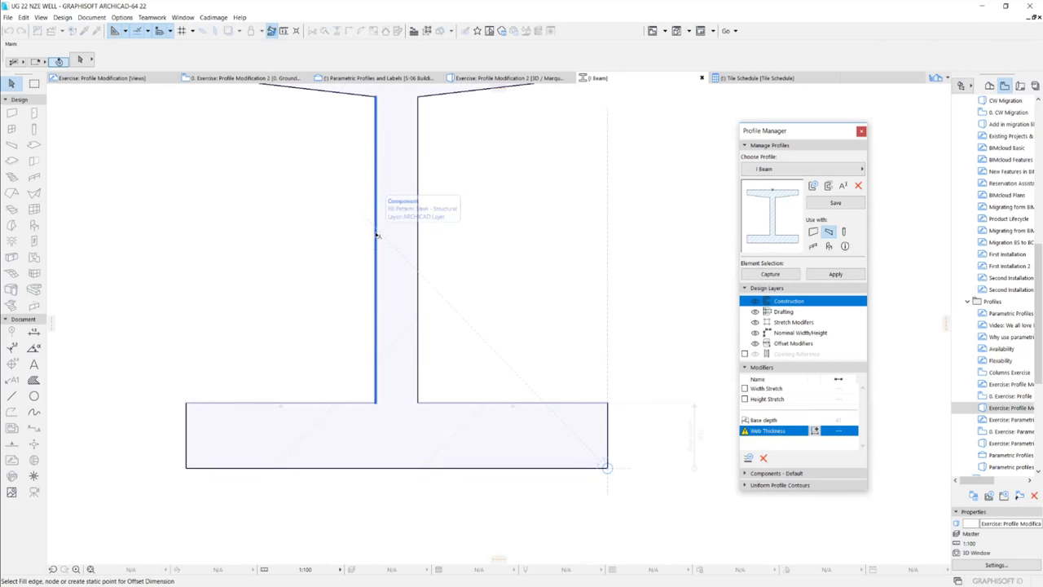
pyautogui.click(419, 234)
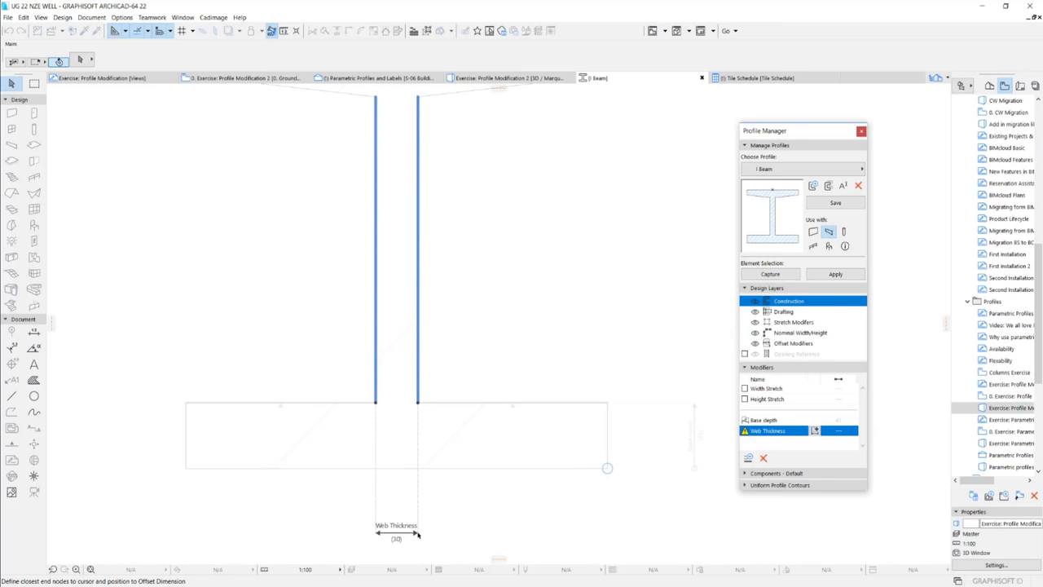
pyautogui.click(415, 533)
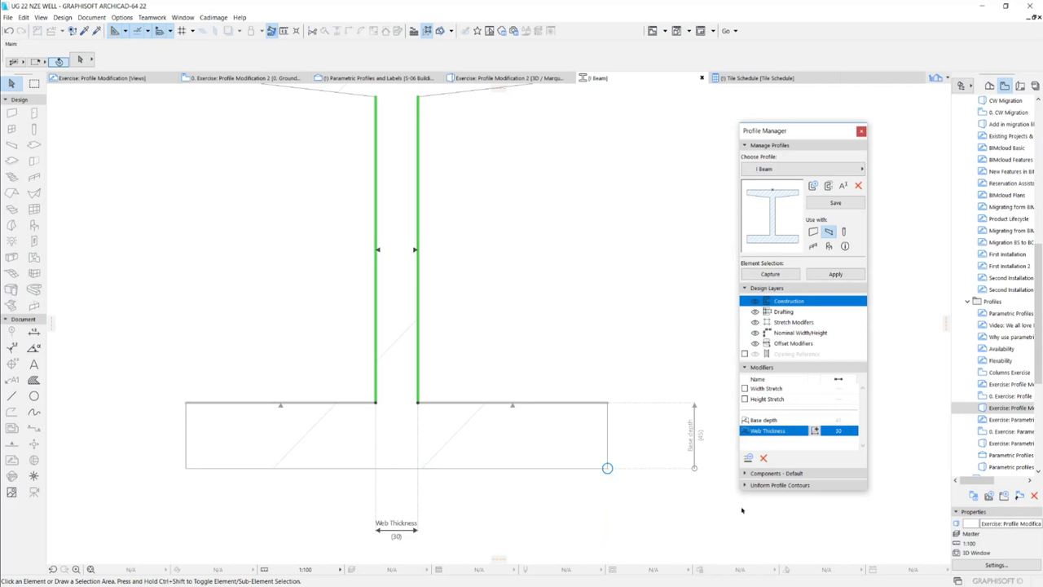
# Step: Create an offset modifier named "Girder Thick" between the top flange's right sloping edge and its top edge, with its dimension beside the flange
pyautogui.click(749, 458)
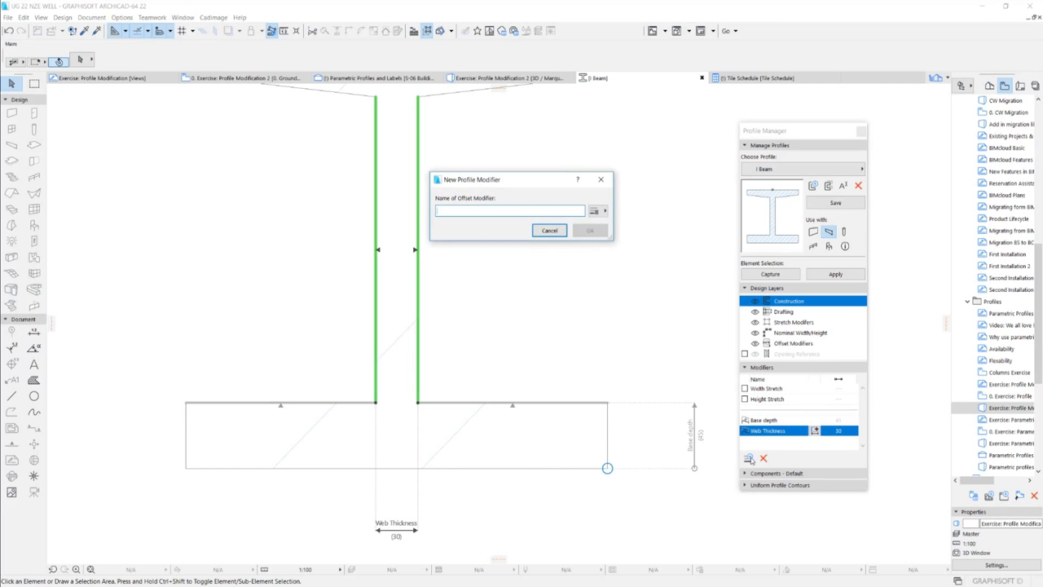
pyautogui.write('Girde')
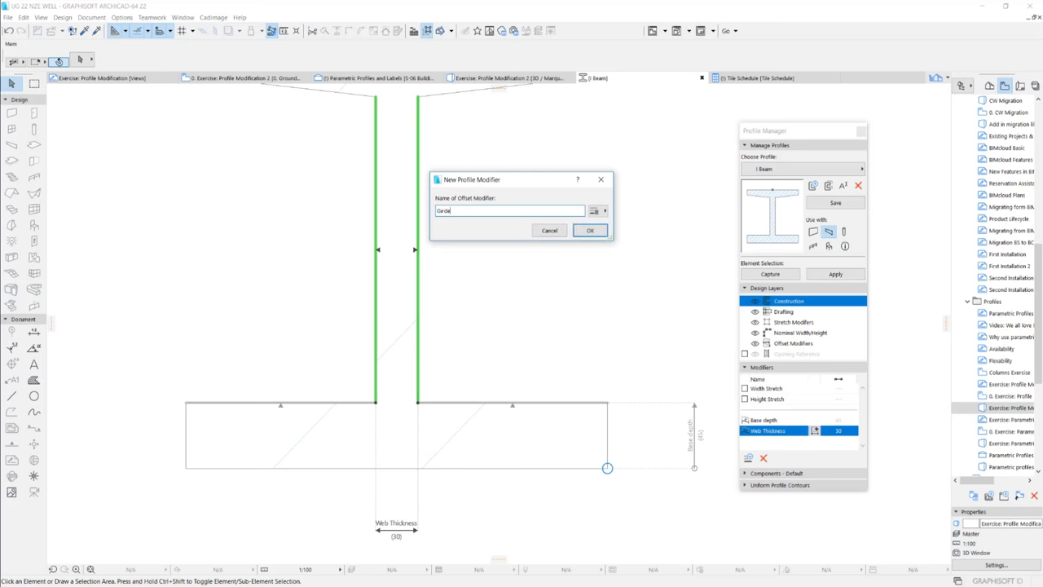
pyautogui.write('r Thick')
pyautogui.click(583, 233)
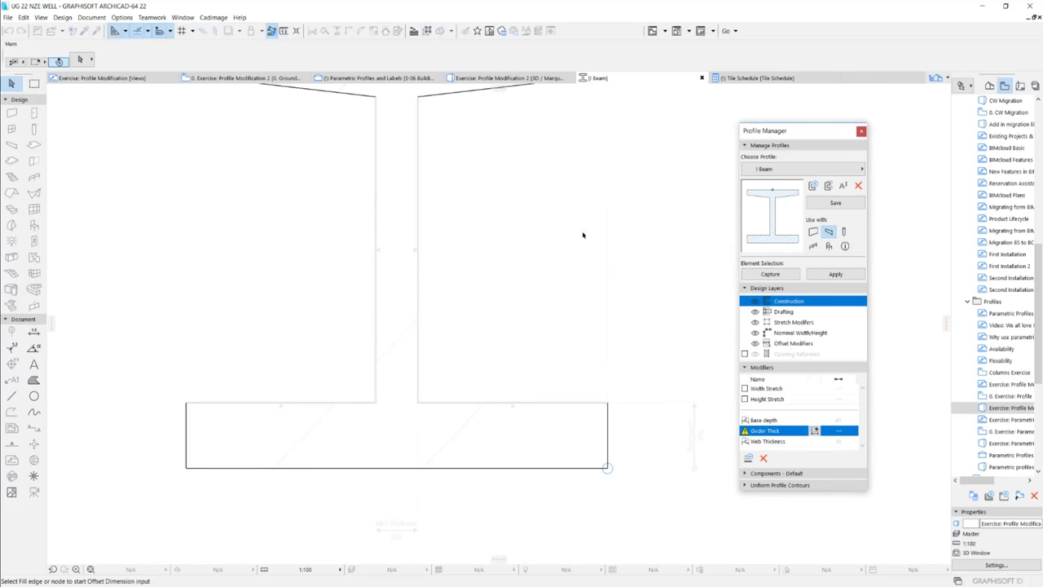
pyautogui.moveTo(517, 138); pyautogui.dragTo(516, 312, button='middle')
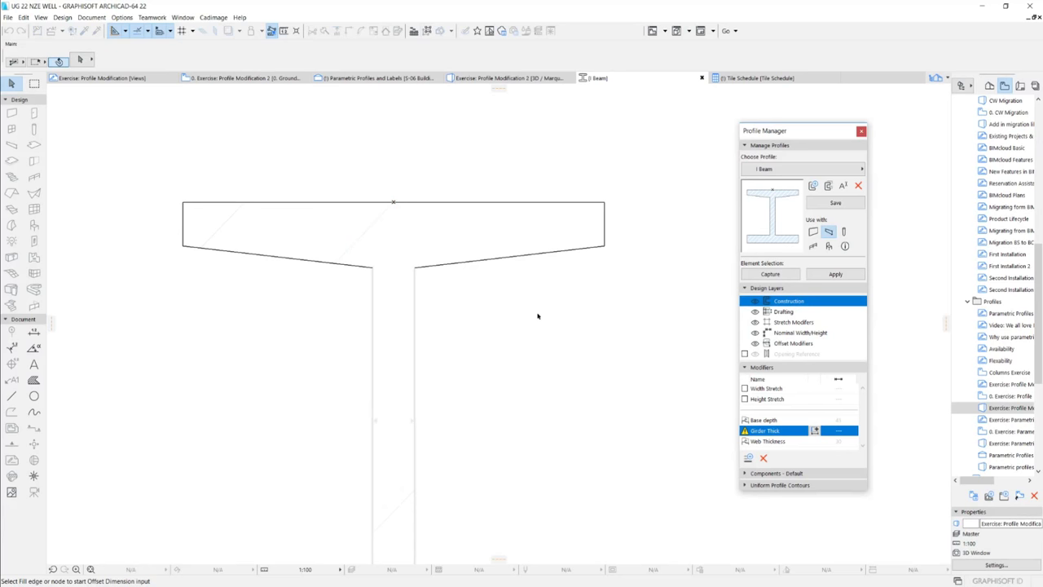
pyautogui.click(520, 257)
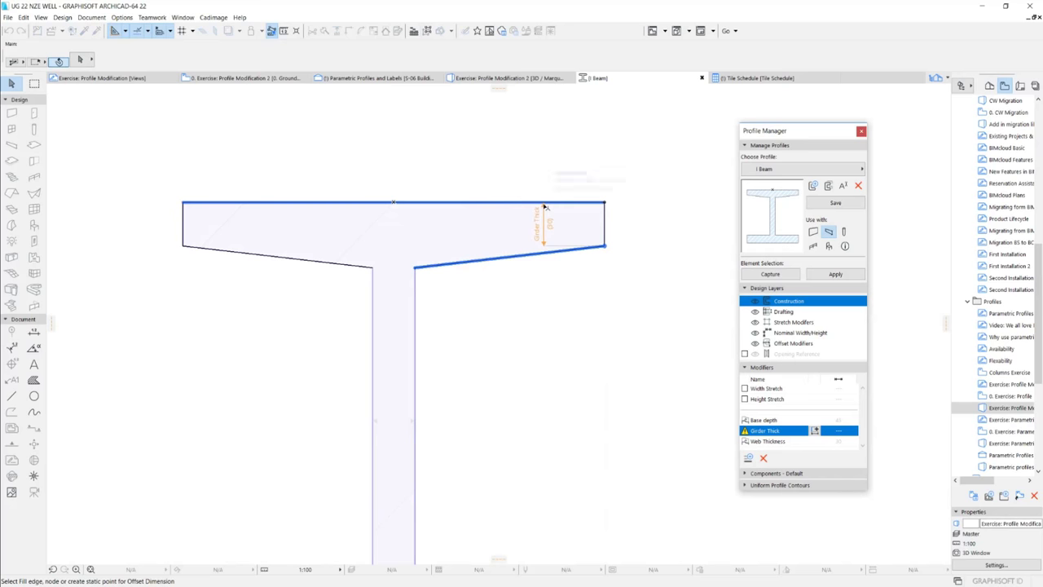
pyautogui.click(607, 219)
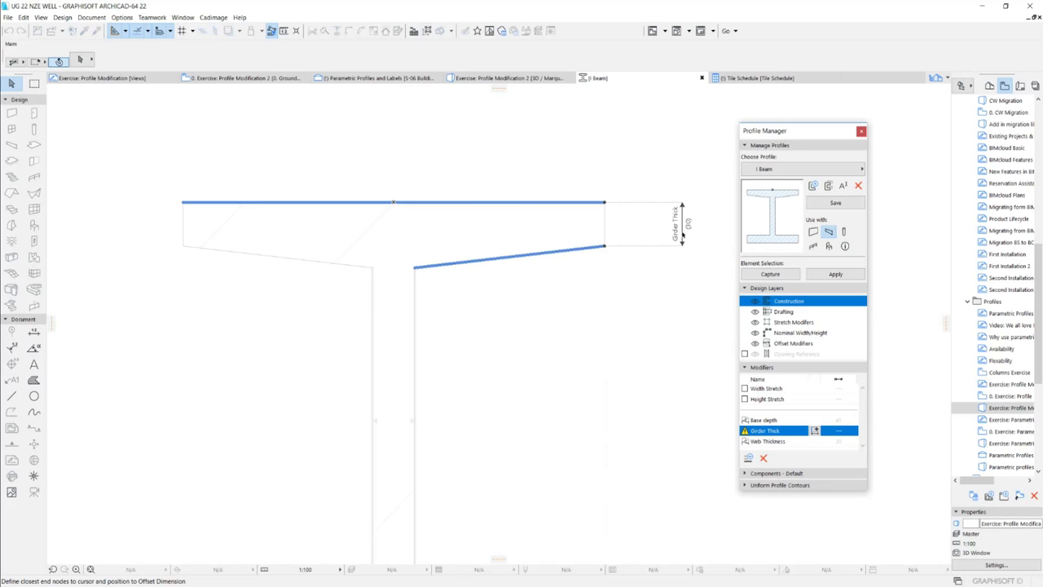
pyautogui.click(692, 231)
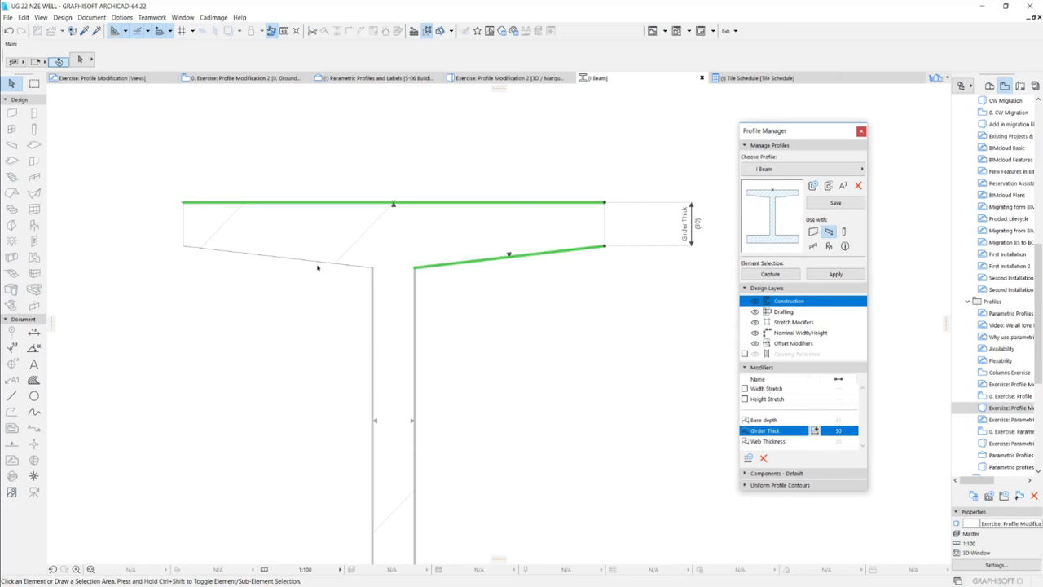
# Step: Add the top flange's left sloping edge to the Girder Thick modifier, with the downward direction as positive
pyautogui.click(563, 261)
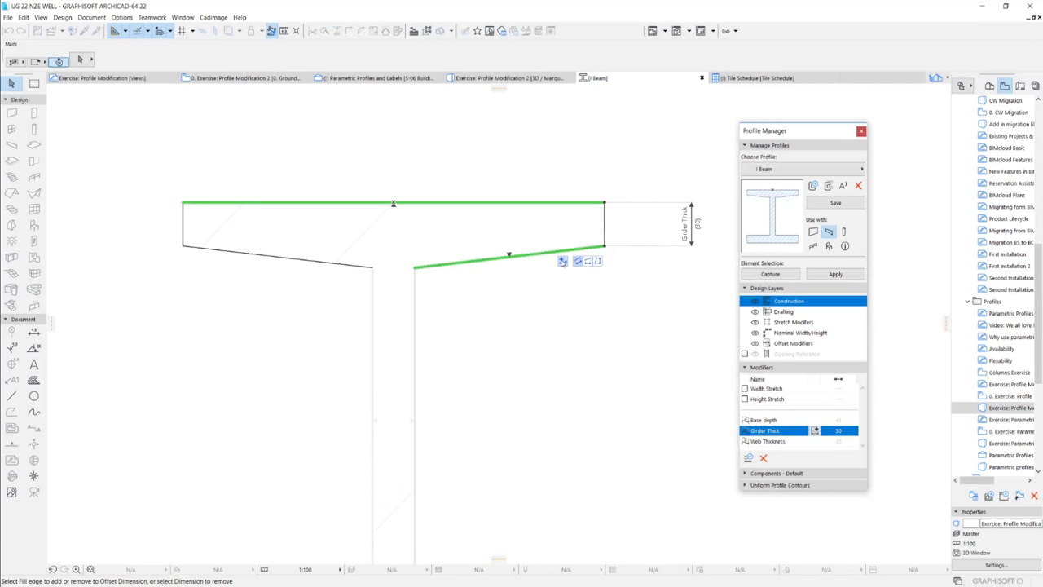
pyautogui.click(312, 262)
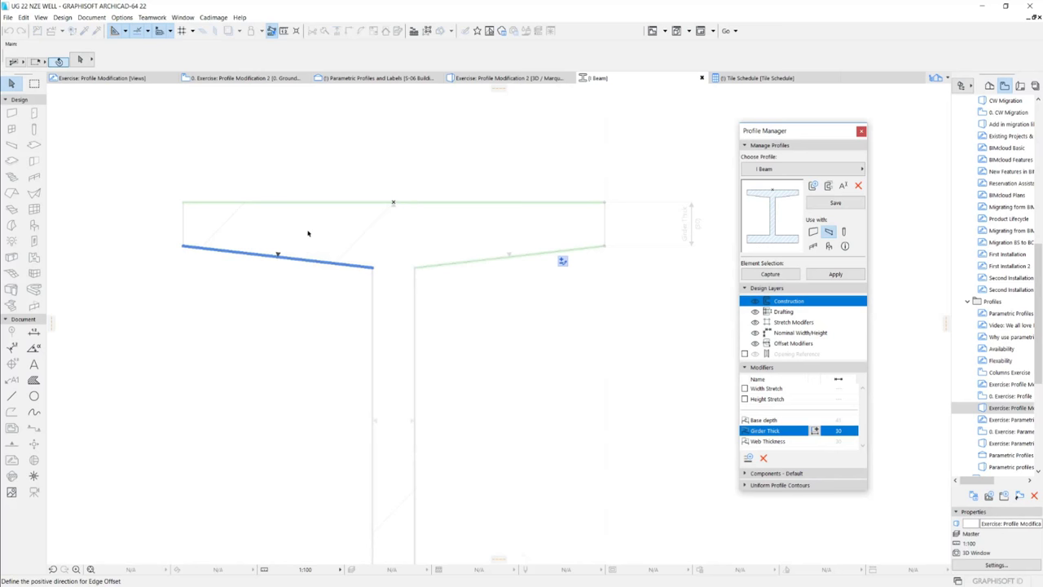
pyautogui.click(309, 234)
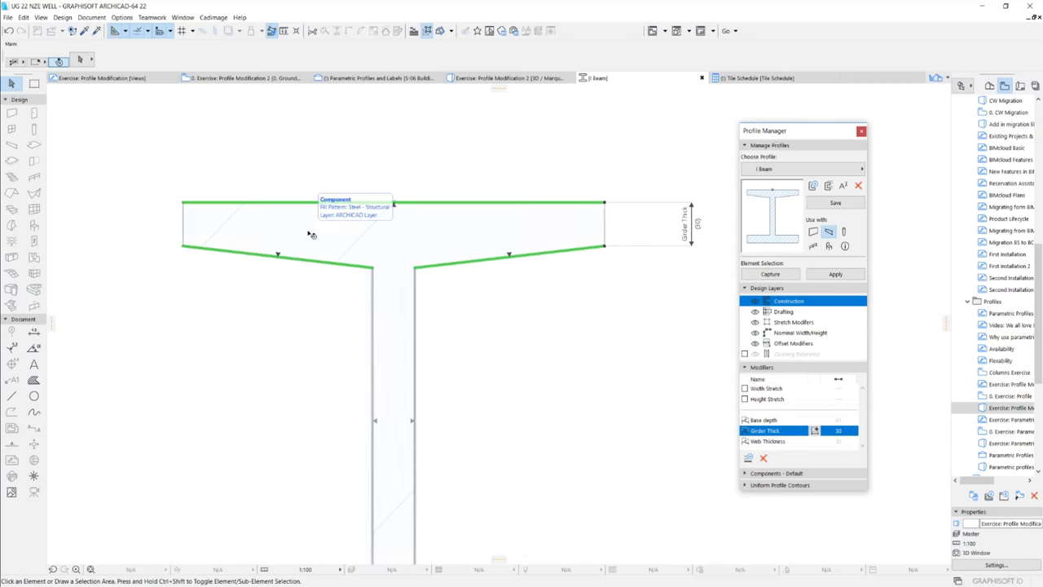
pyautogui.click(312, 233)
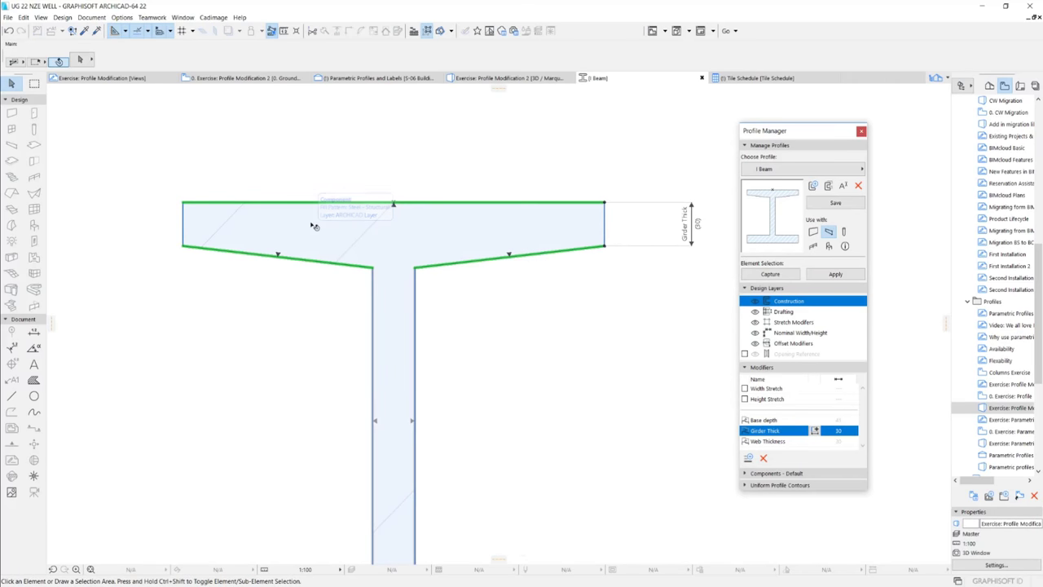
# Step: Remove the flange's top edge from the Girder Thick modifier, then save the I Beam profile and close the profile editor
pyautogui.click(419, 205)
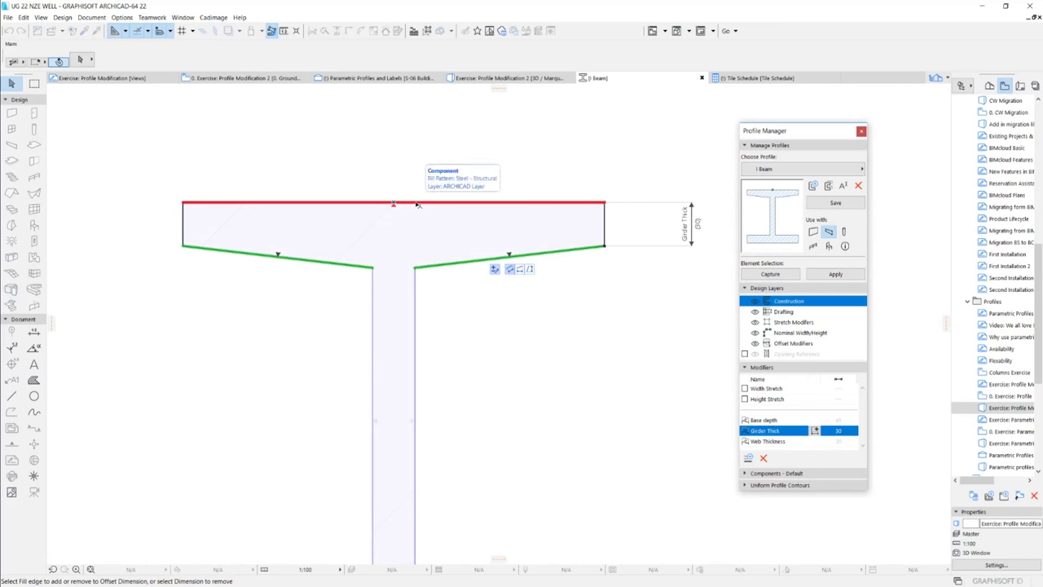
pyautogui.press('Escape')
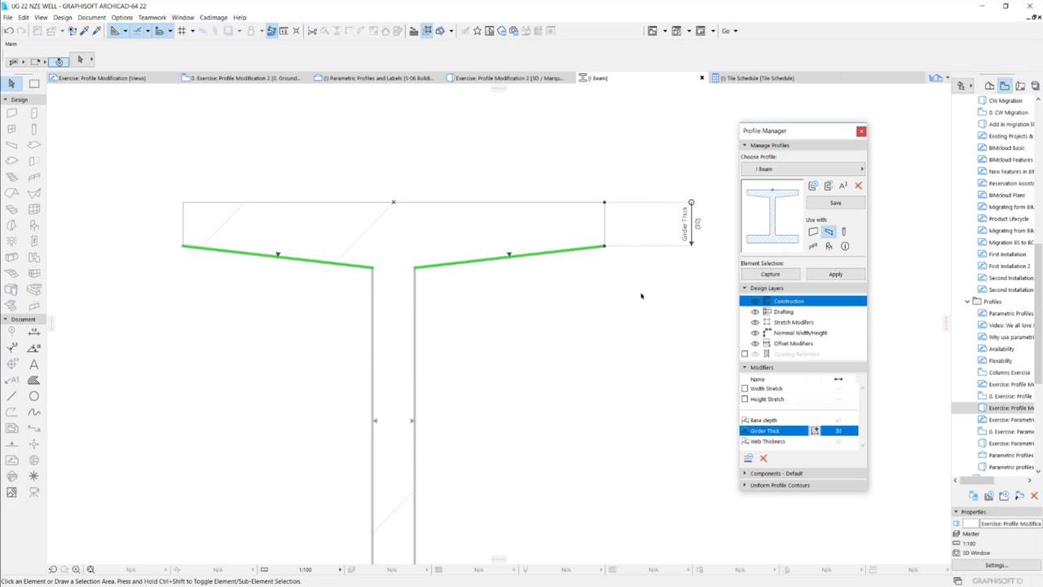
pyautogui.click(838, 276)
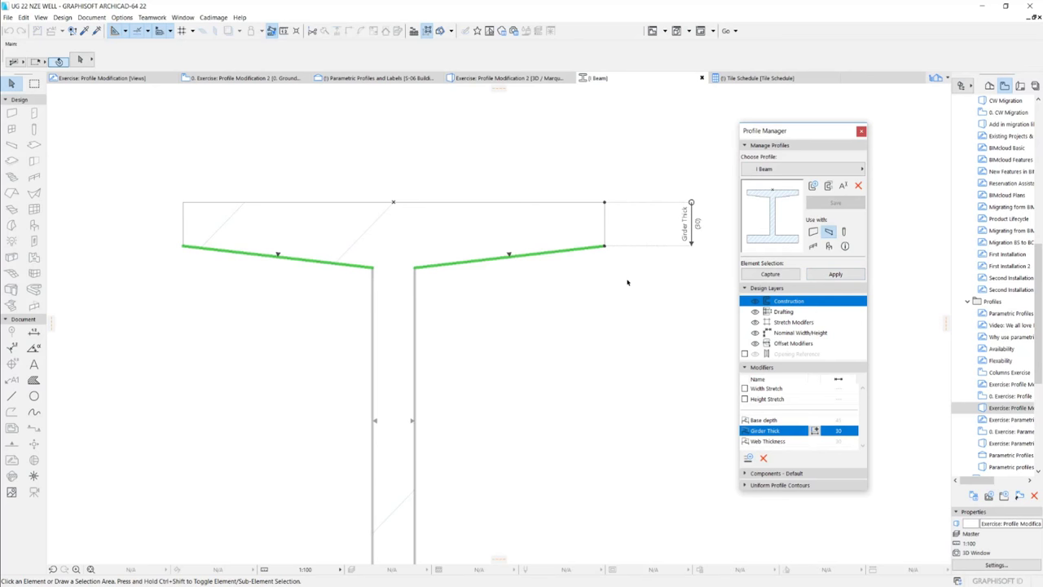
pyautogui.click(861, 131)
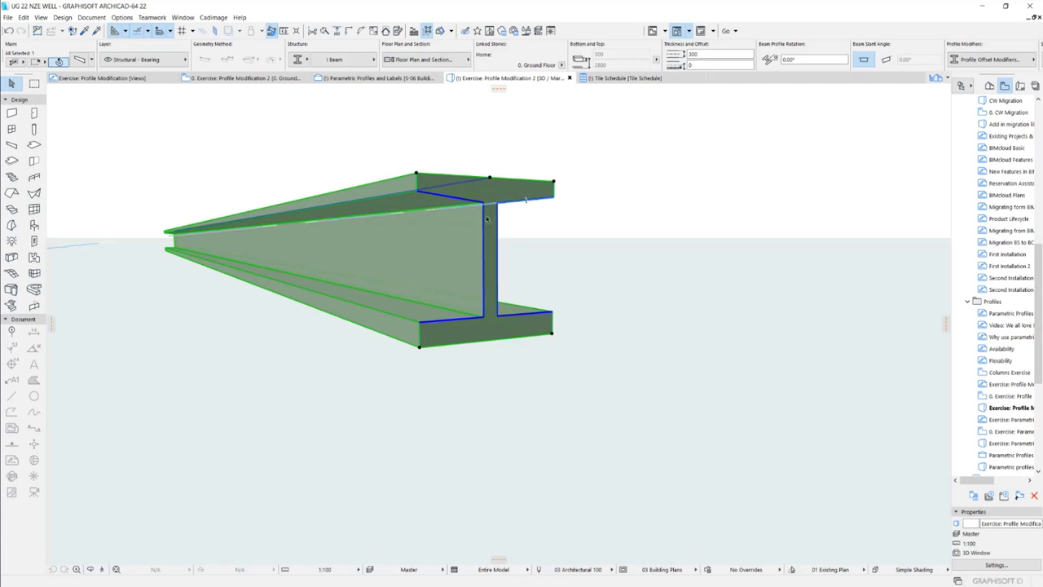
# Step: Offset the top flange's left sloping edge downward on the 3D beam to increase its Girder Thick value
pyautogui.click(449, 198)
pyautogui.click(495, 249)
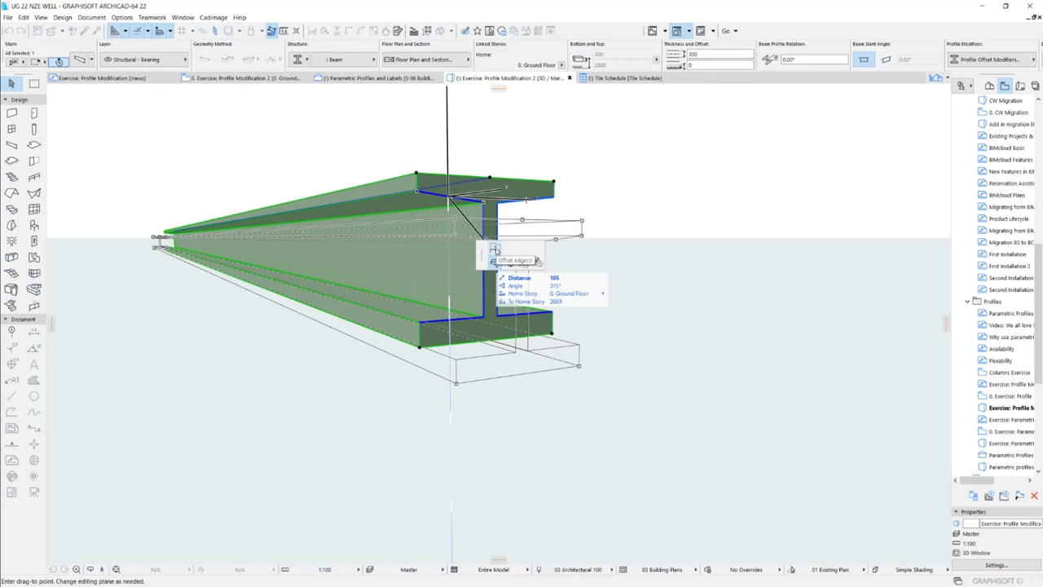
pyautogui.click(449, 198)
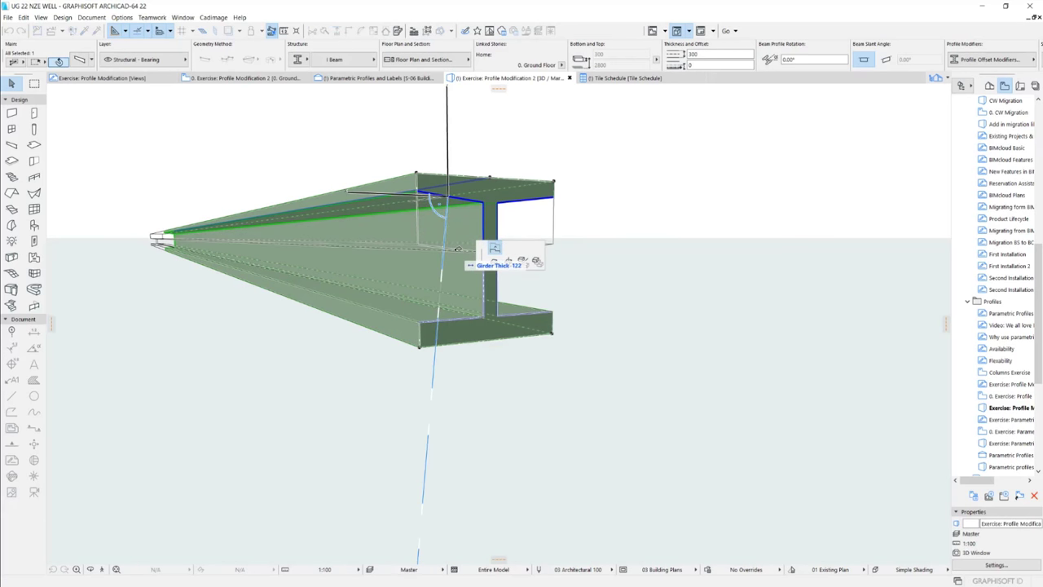
pyautogui.click(471, 210)
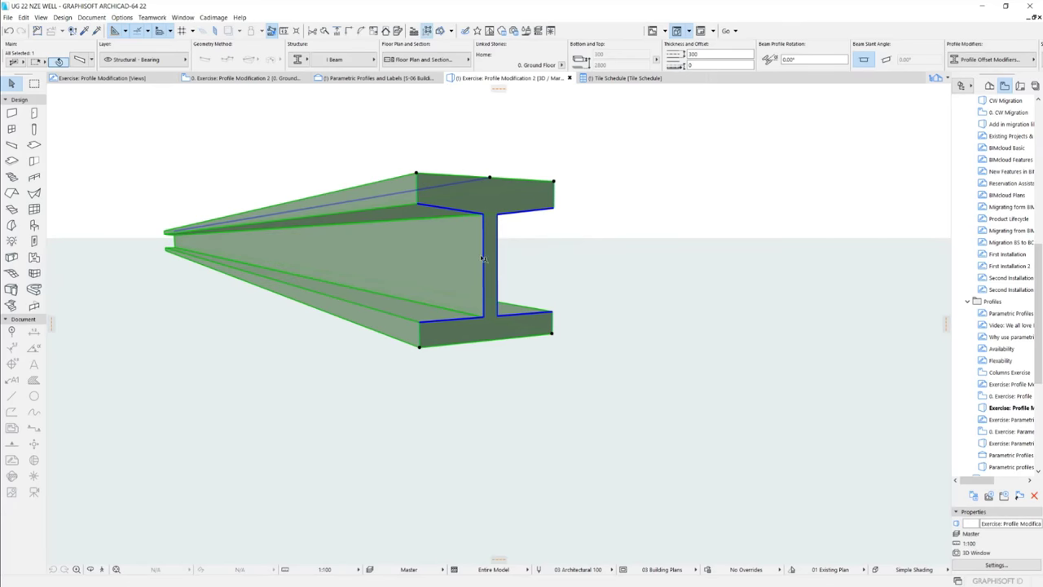
# Step: Widen the beam's web to a Web Thickness of about 87 and offset the base flange's upper edge upward
pyautogui.click(486, 254)
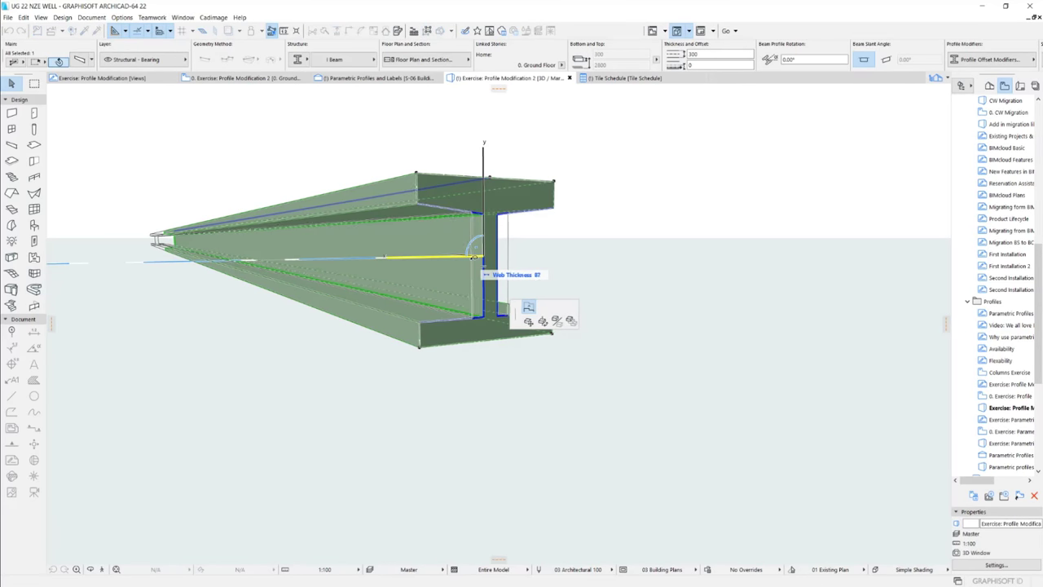
pyautogui.click(474, 259)
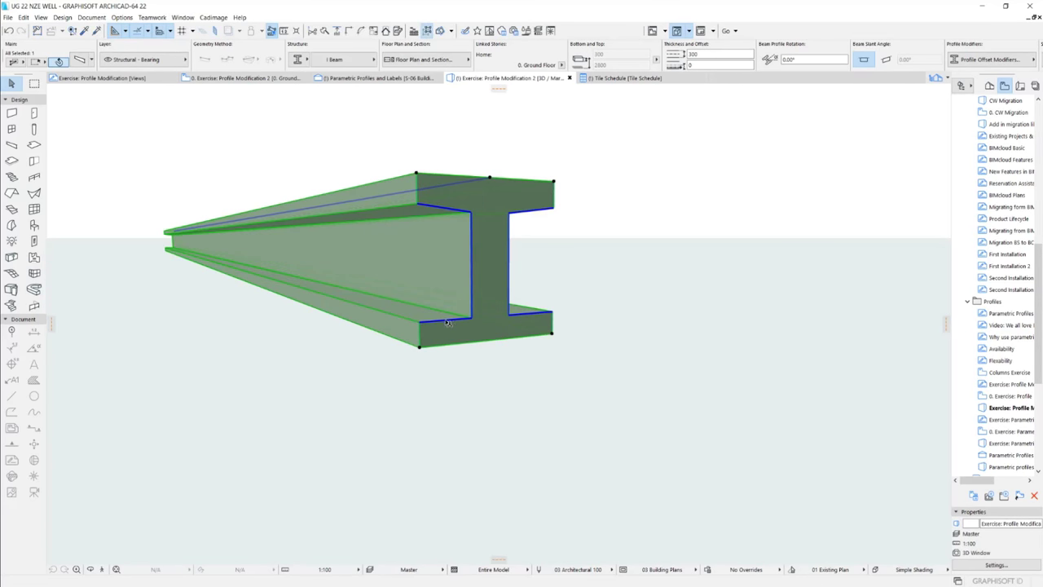
pyautogui.click(450, 311)
pyautogui.click(453, 296)
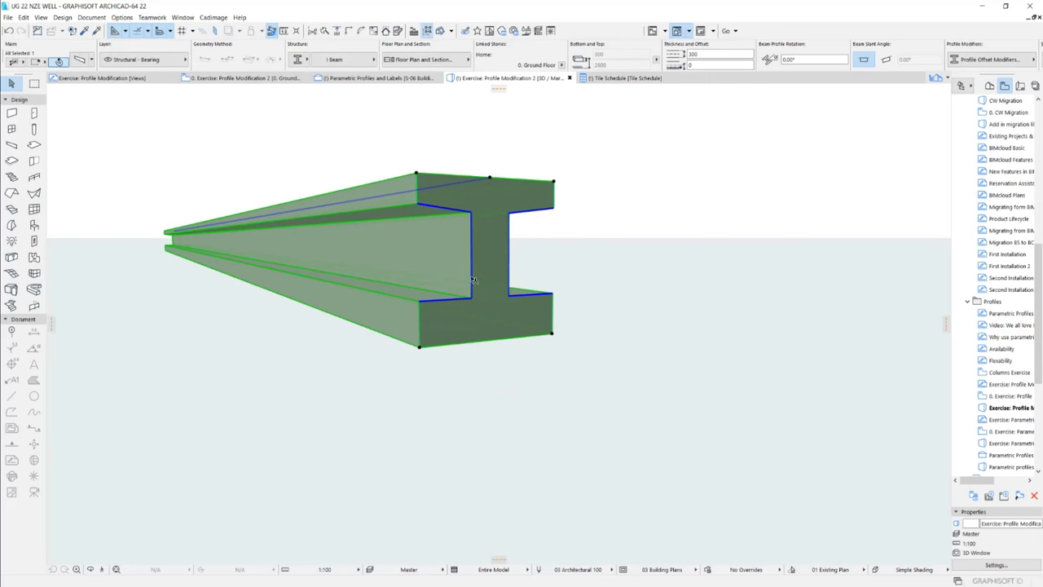
# Step: Offset the web's edge inward to make the web thin, and deselect the beam
pyautogui.click(473, 279)
pyautogui.click(492, 269)
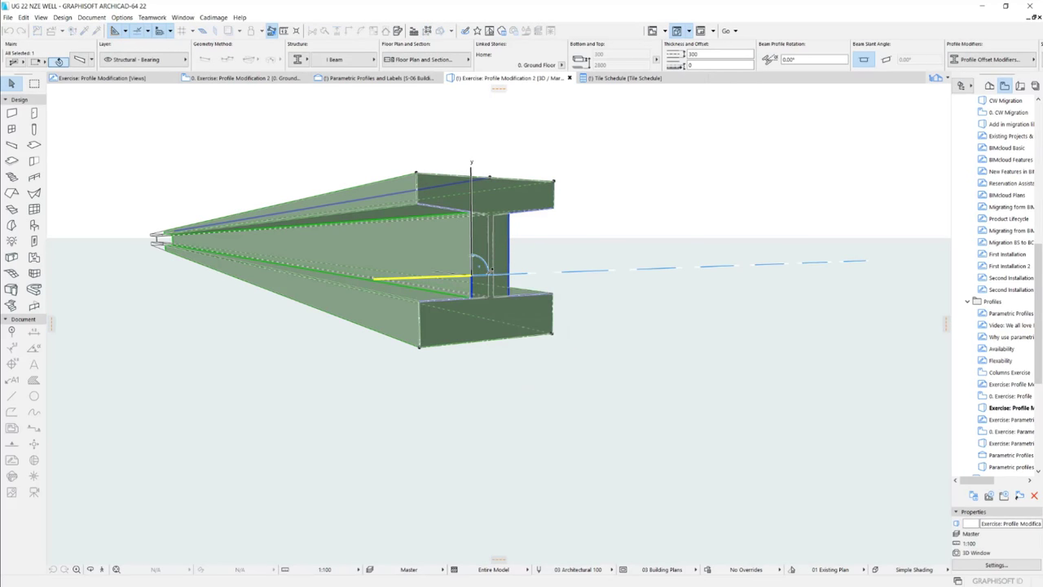
pyautogui.click(586, 263)
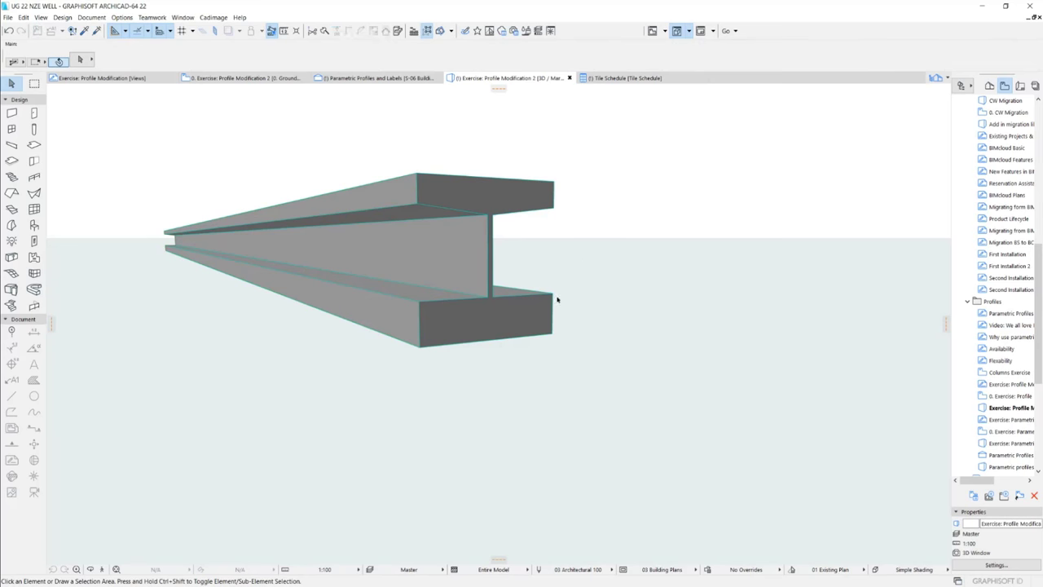
# Step: Thin the beam's top flange to a Girder Thick of about 23, lower the base flange's upper edge, and deselect the beam
pyautogui.keyDown('shift'); pyautogui.moveTo(557, 301); pyautogui.dragTo(518, 214, button='middle'); pyautogui.keyUp('shift')
pyautogui.click(518, 215)
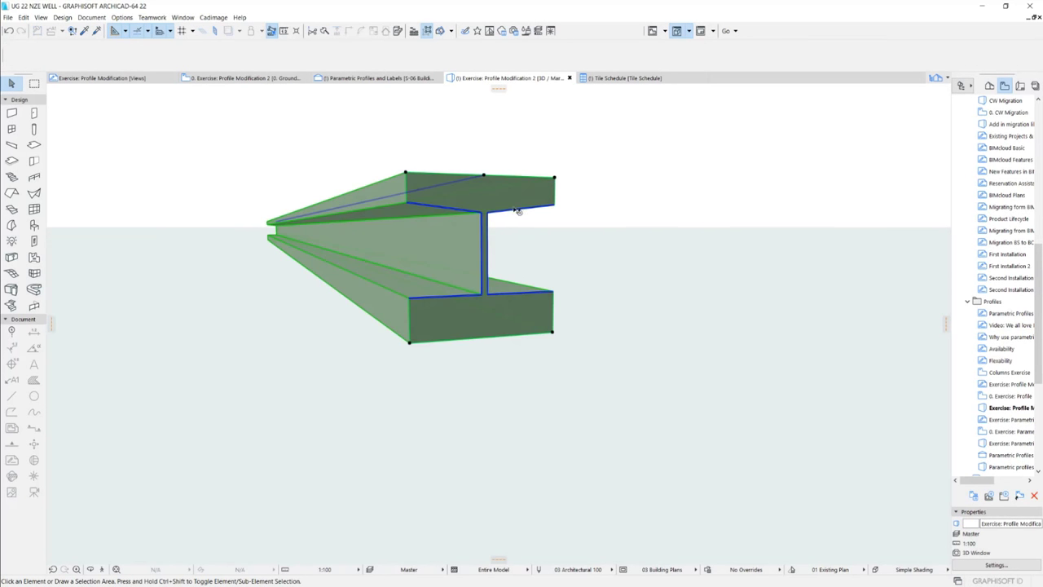
pyautogui.click(519, 210)
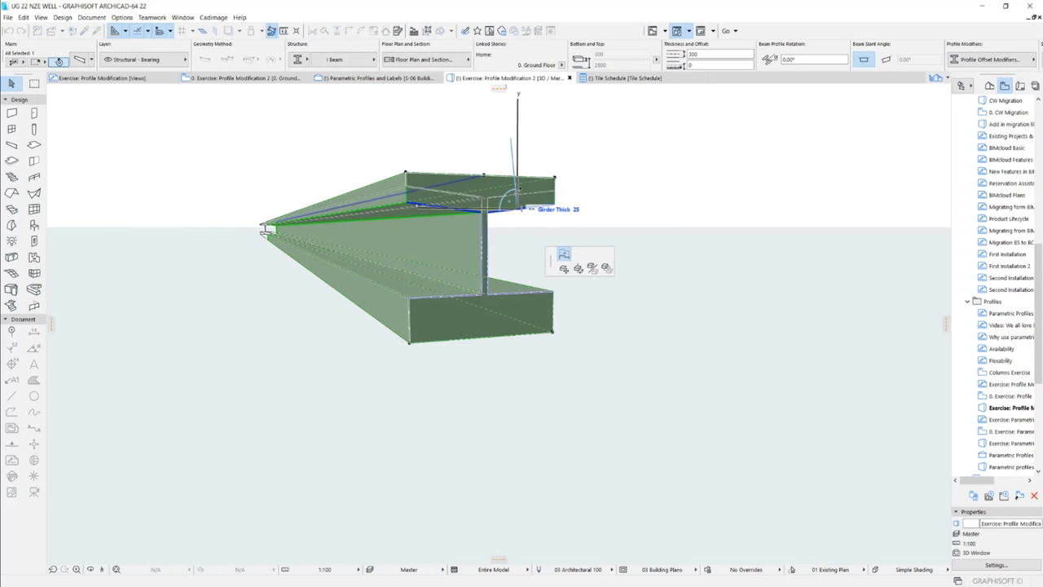
pyautogui.click(519, 189)
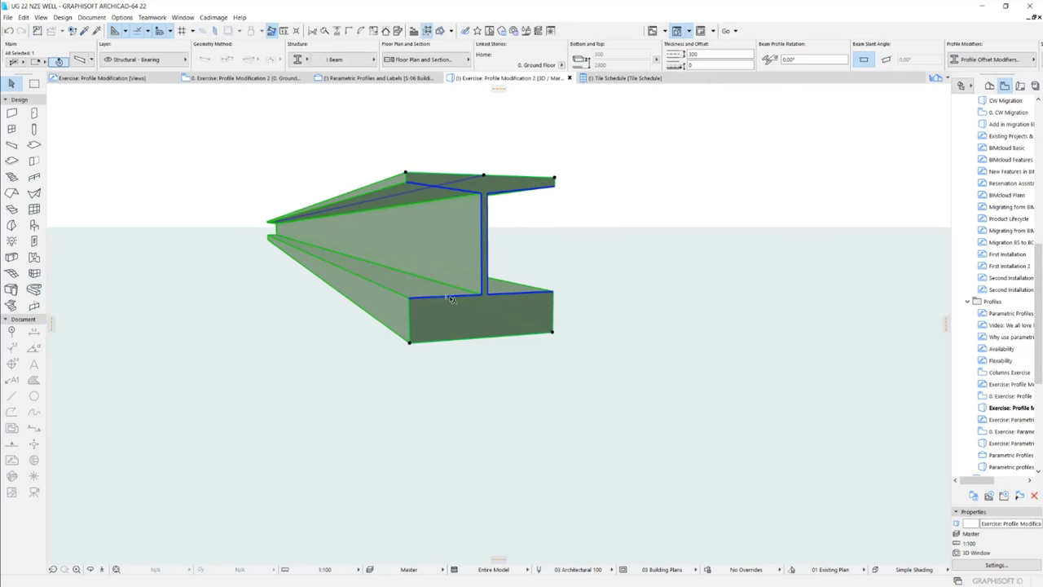
pyautogui.click(453, 298)
pyautogui.click(458, 324)
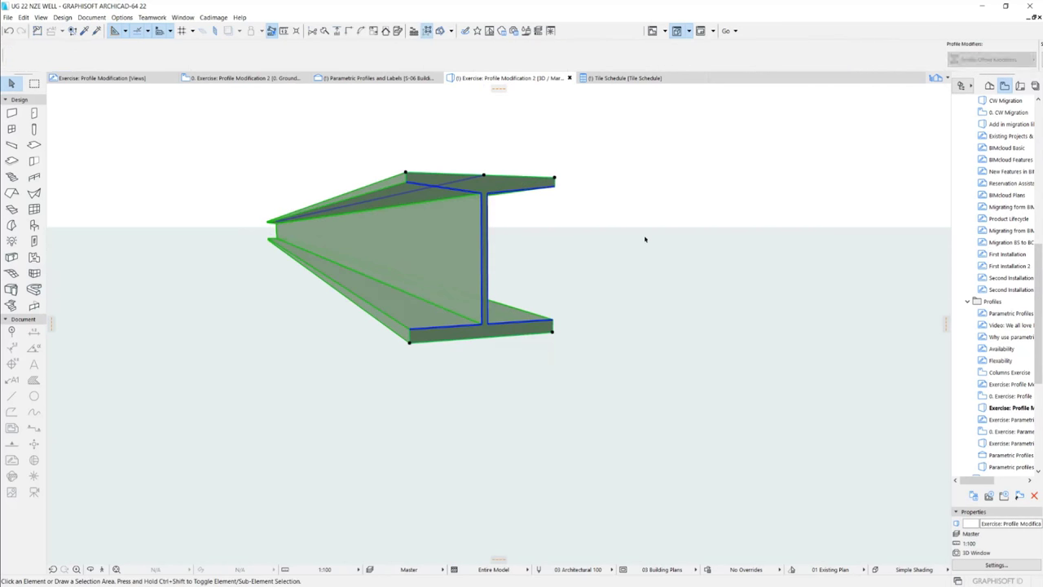
pyautogui.press('Escape')
pyautogui.keyDown('shift'); pyautogui.moveTo(559, 291); pyautogui.dragTo(514, 289, button='middle'); pyautogui.keyUp('shift')
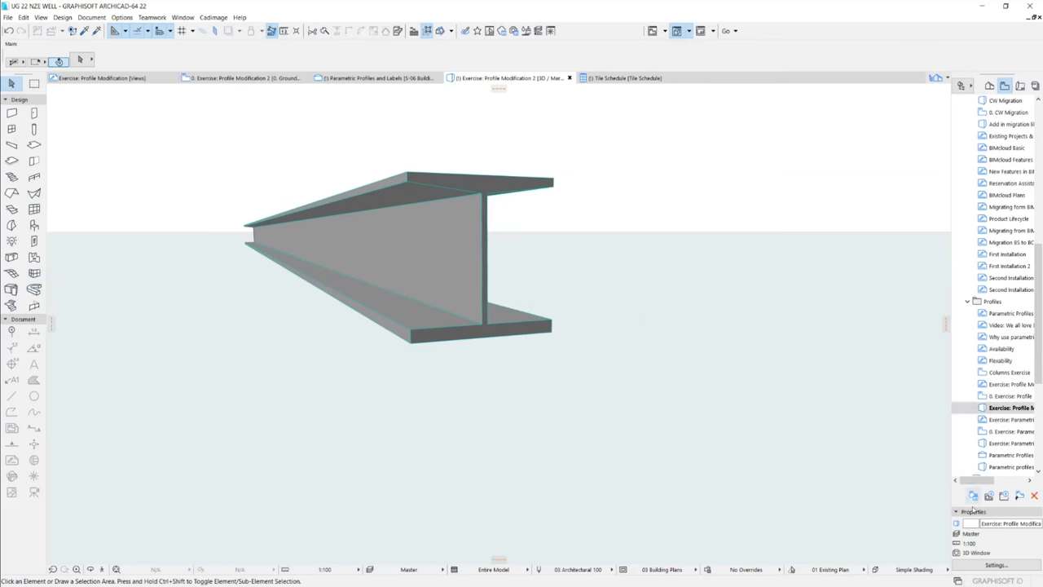
# Step: Go through the Exercise: Parametric Wall views to the 3D Parametric Wall Profile Modification view and examine the wall's layers
pyautogui.doubleClick(983, 419)
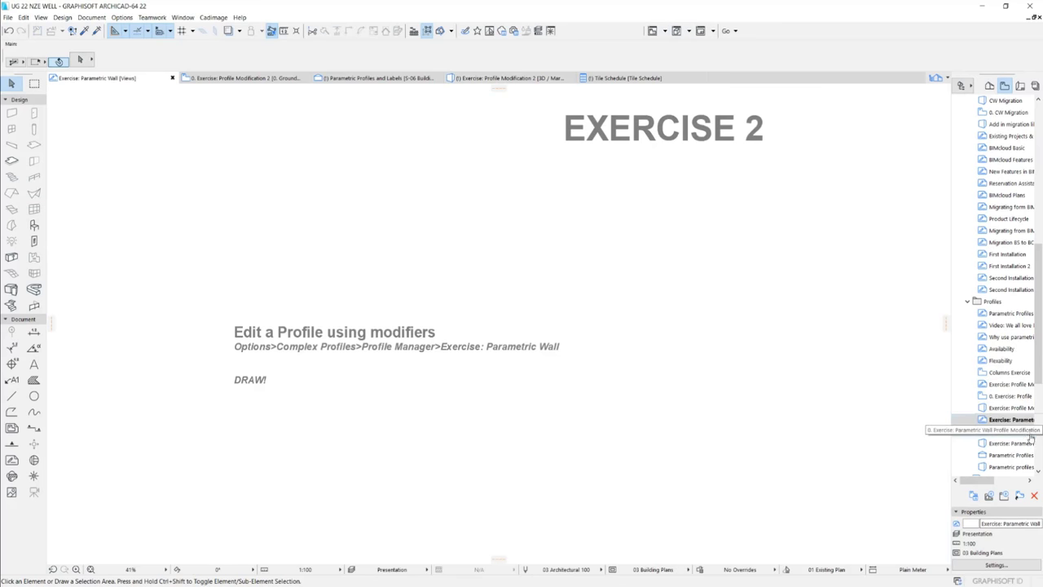
pyautogui.doubleClick(1019, 432)
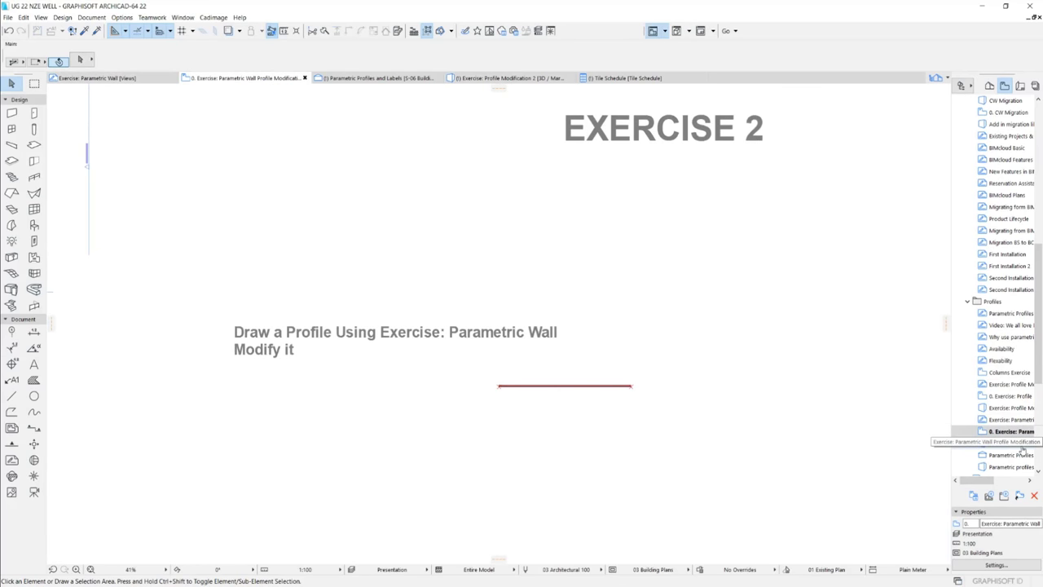
pyautogui.doubleClick(1021, 444)
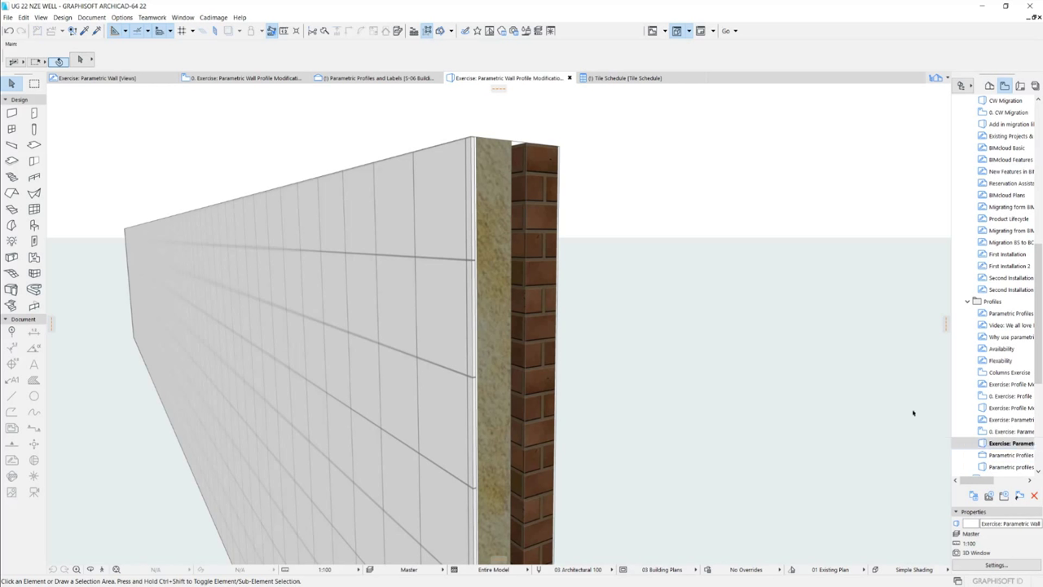
pyautogui.scroll(-5, 532, 348)
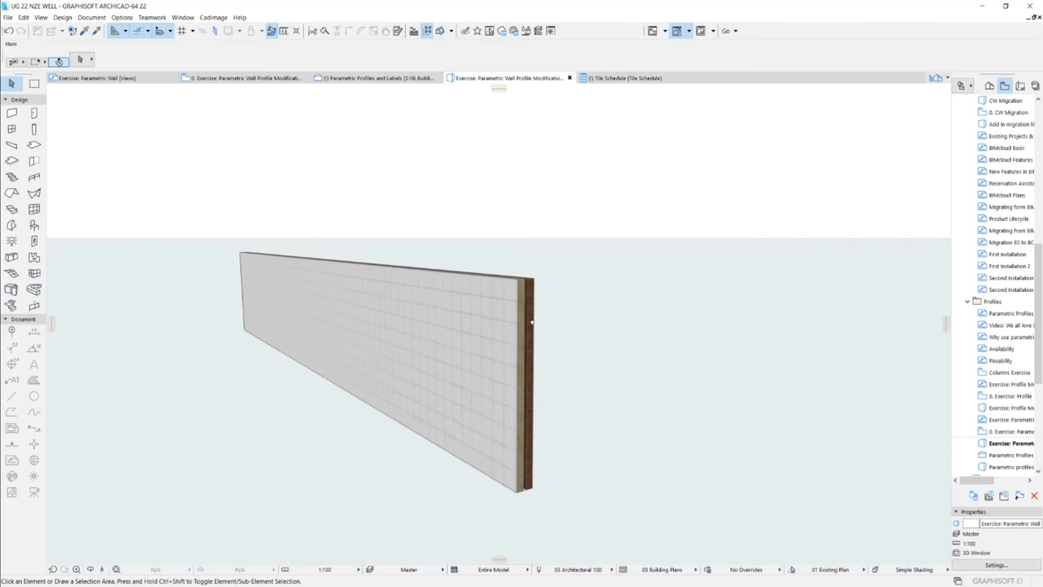
pyautogui.keyDown('shift'); pyautogui.moveTo(531, 323); pyautogui.dragTo(506, 253, button='middle'); pyautogui.keyUp('shift')
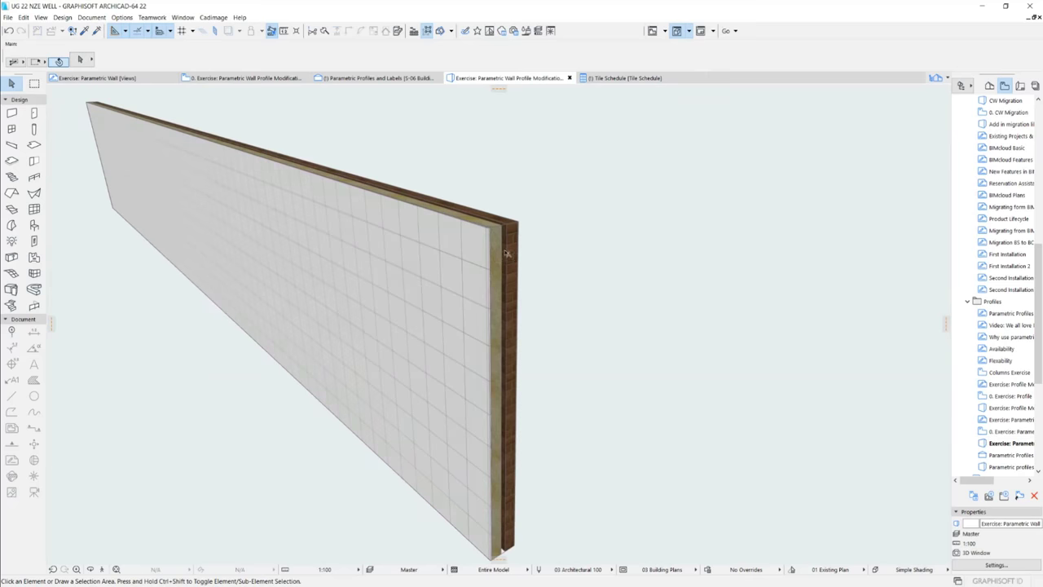
pyautogui.click(506, 254)
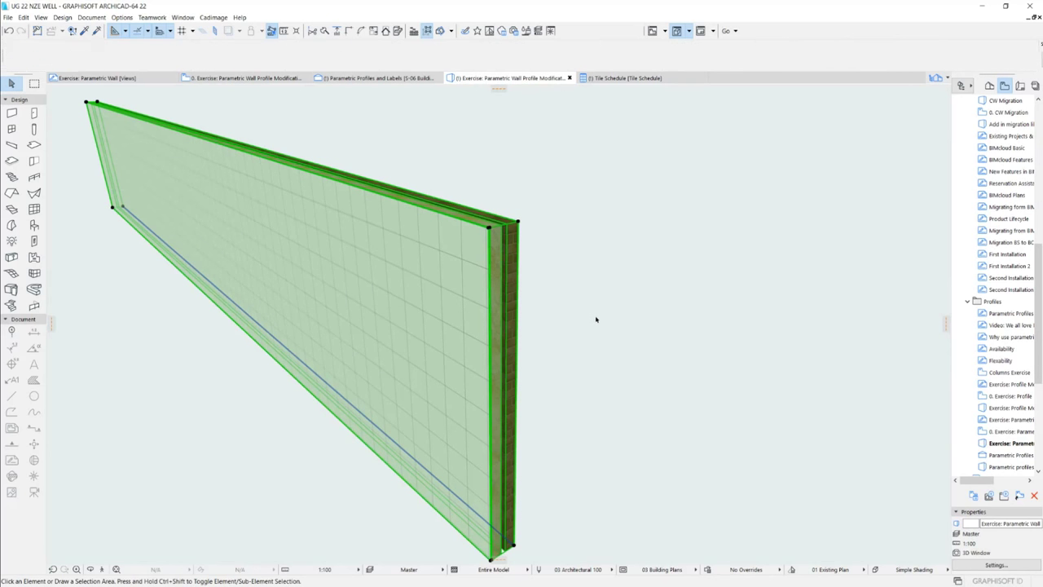
pyautogui.click(595, 319)
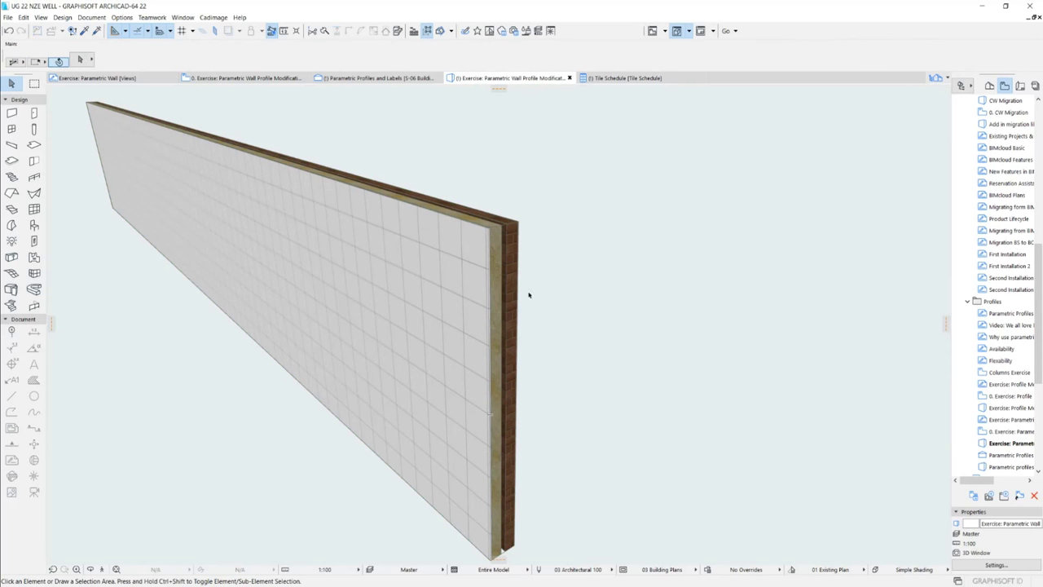
# Step: Select the parametric wall in 3D and open its Exercise: Parametric Wall profile for editing
pyautogui.click(485, 290)
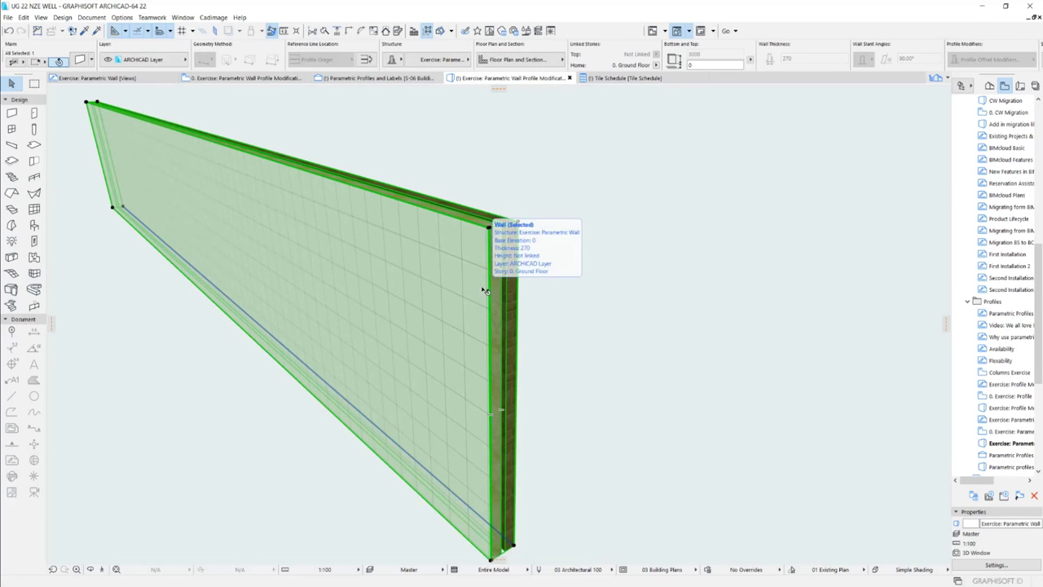
pyautogui.rightClick(432, 309)
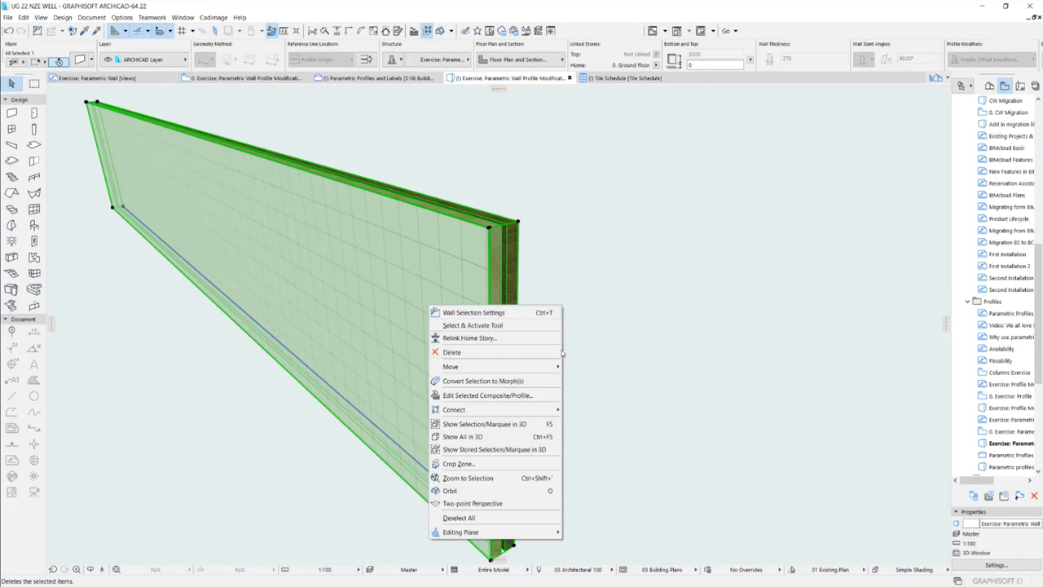
pyautogui.click(541, 397)
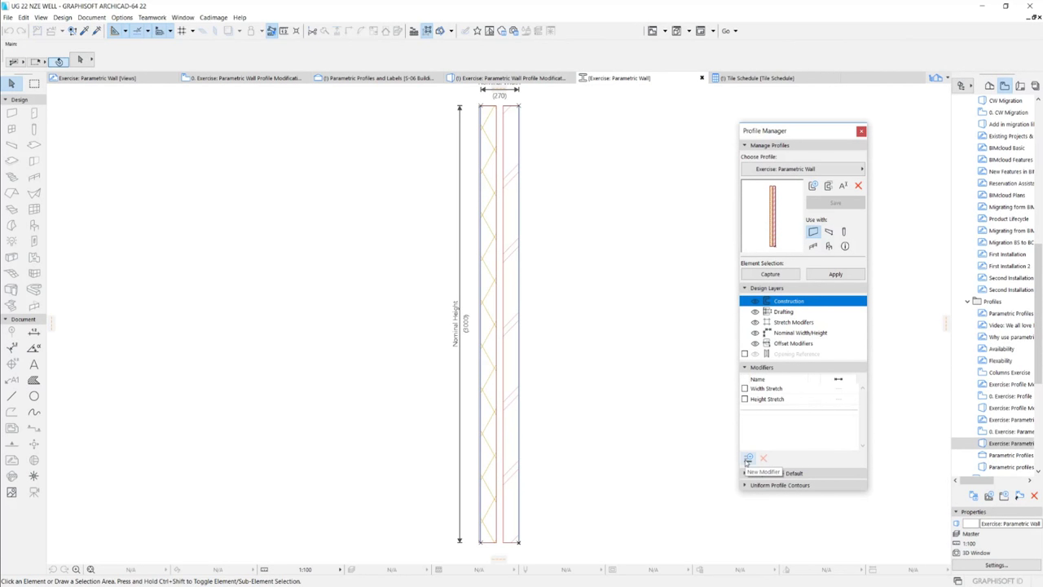
# Step: Create an offset modifier named Top of Wall from the brick leaf's top edge to the insulation's base node, with its dimension beside the brick face
pyautogui.click(748, 460)
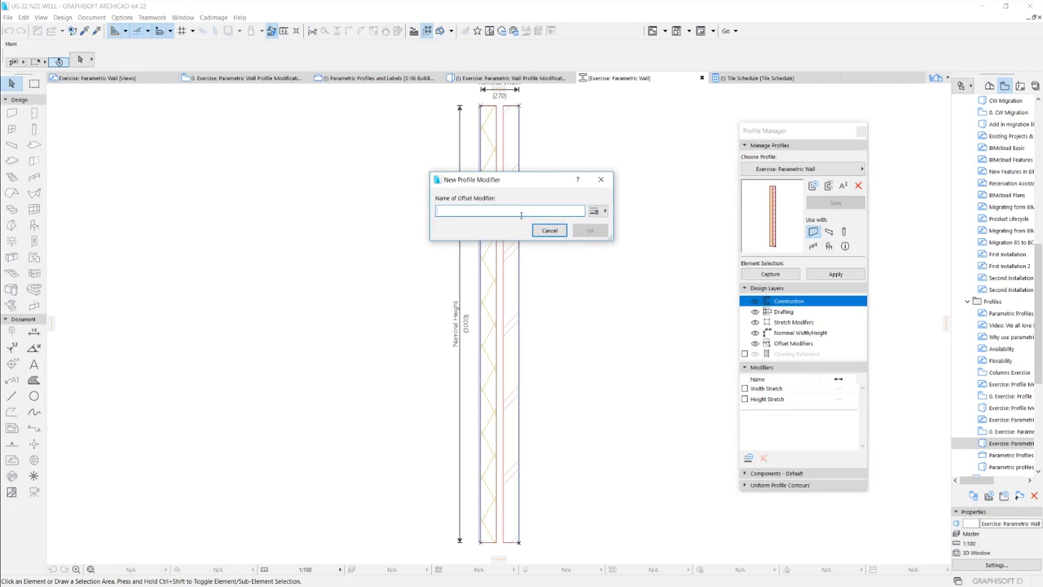
pyautogui.write('Top of Wall')
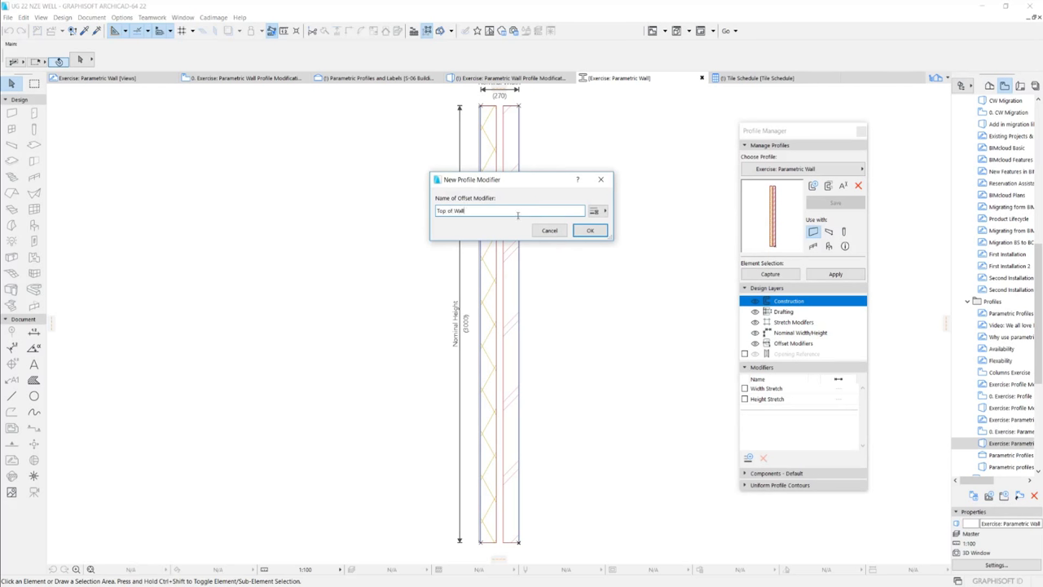
pyautogui.click(590, 231)
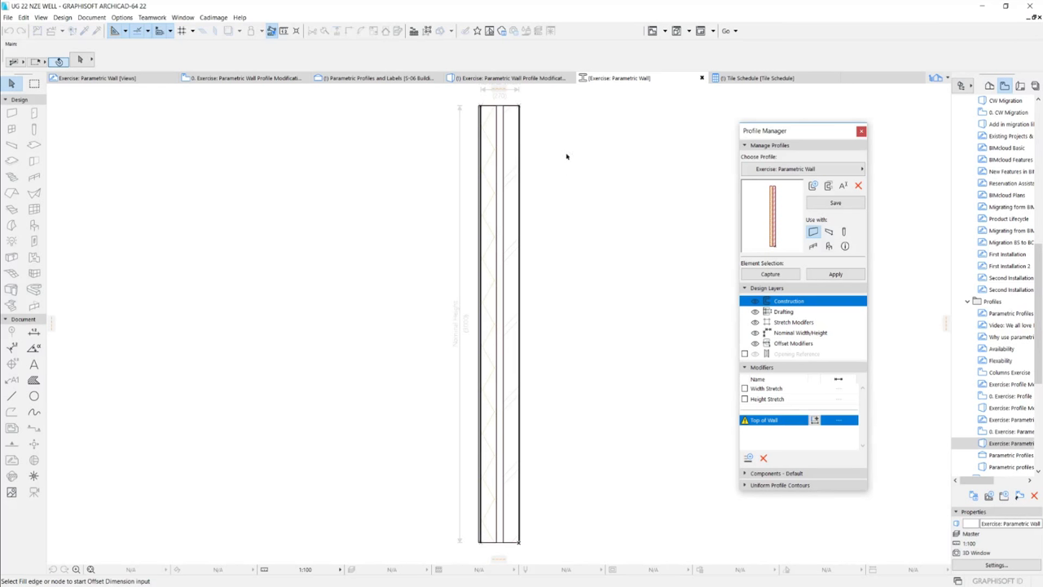
pyautogui.scroll(3, 508, 110)
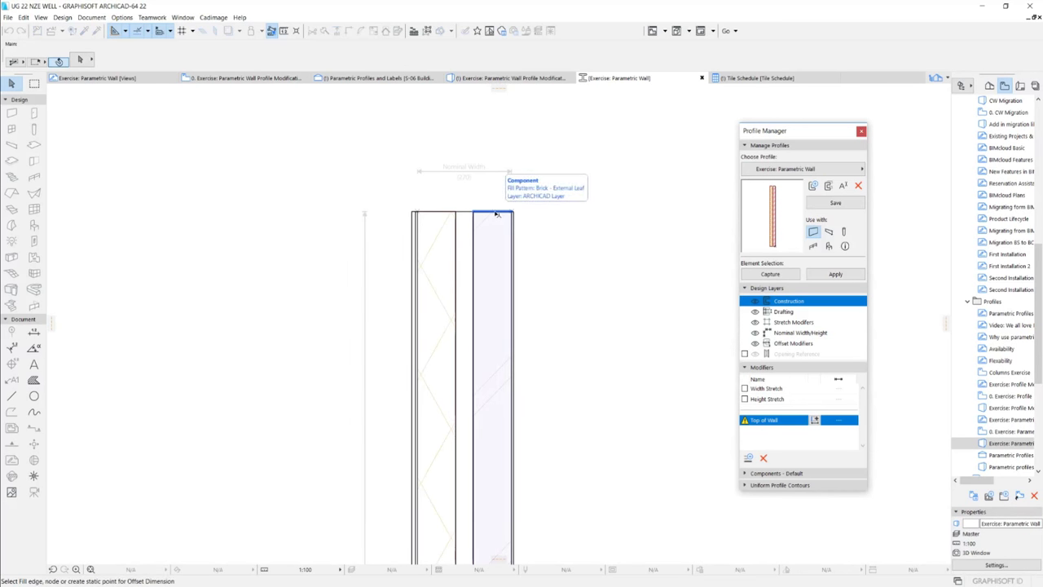
pyautogui.click(491, 215)
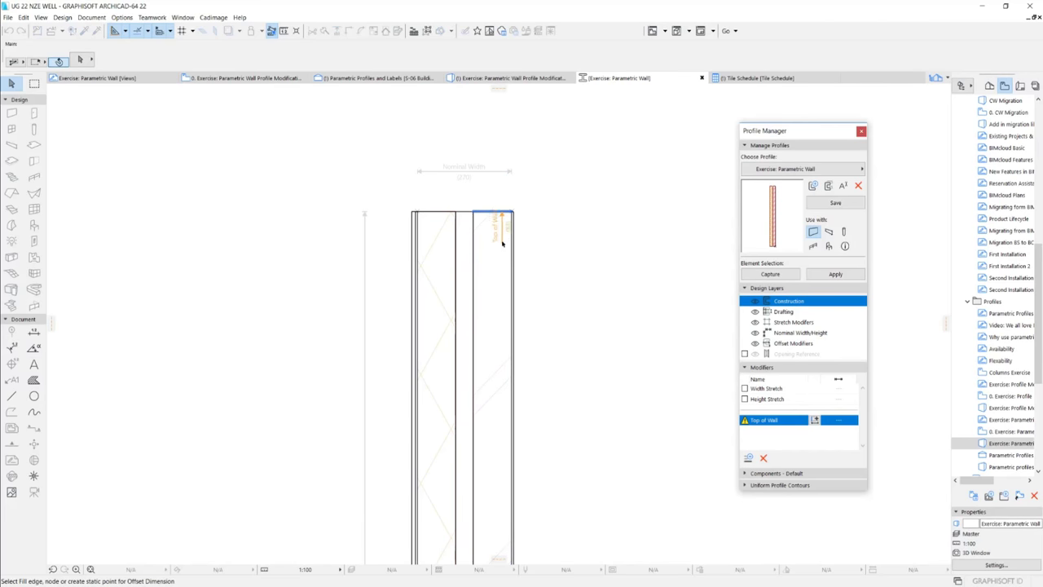
pyautogui.moveTo(482, 403); pyautogui.dragTo(481, 187, button='middle')
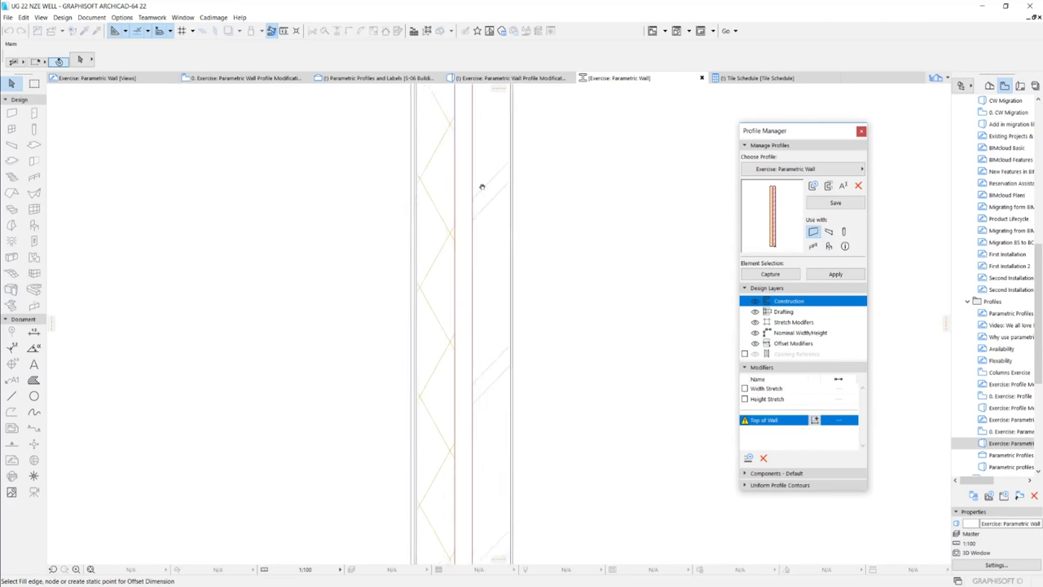
pyautogui.scroll(-3, 481, 396)
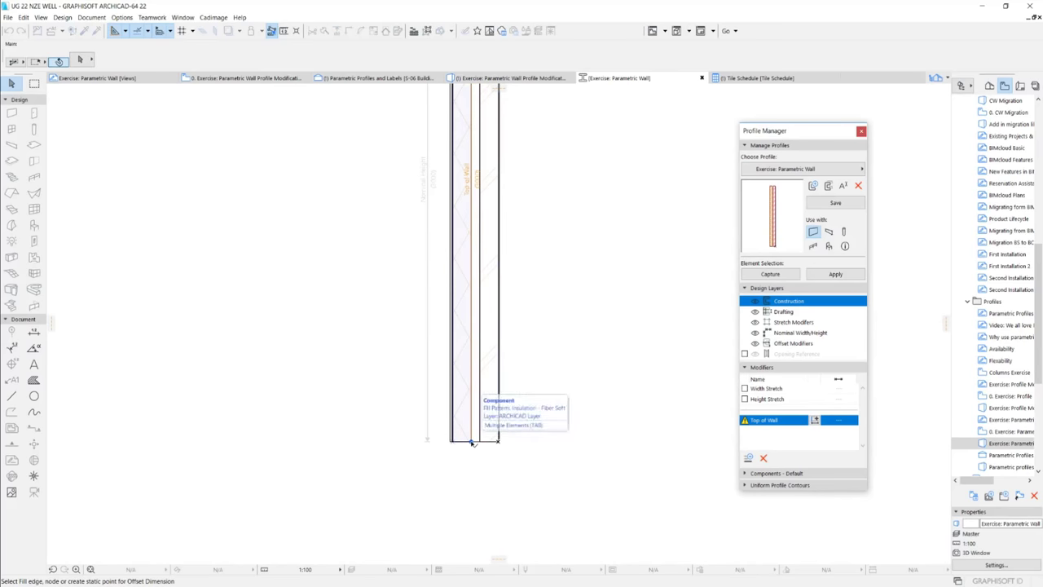
pyautogui.click(472, 442)
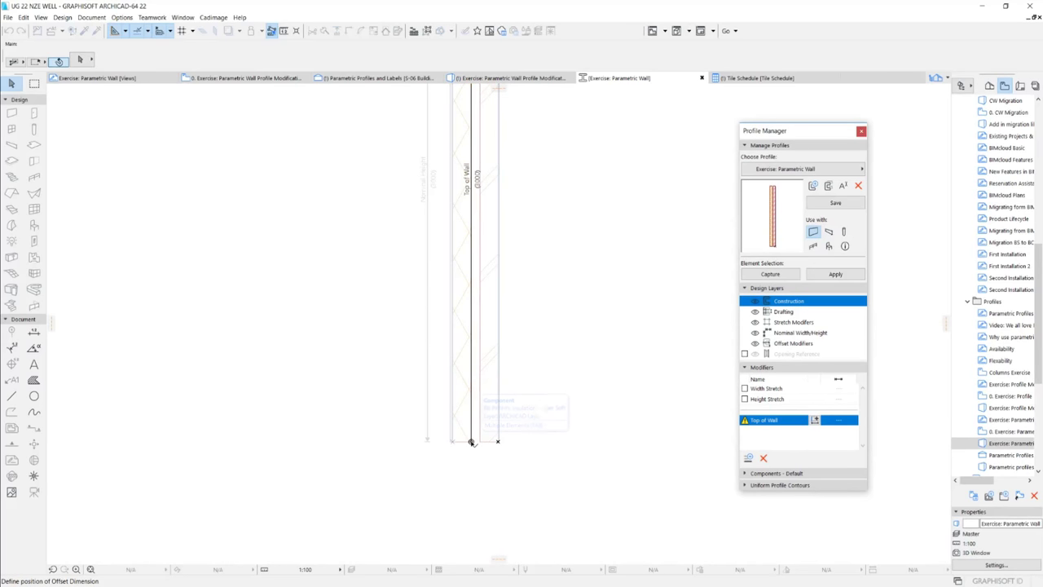
pyautogui.click(544, 442)
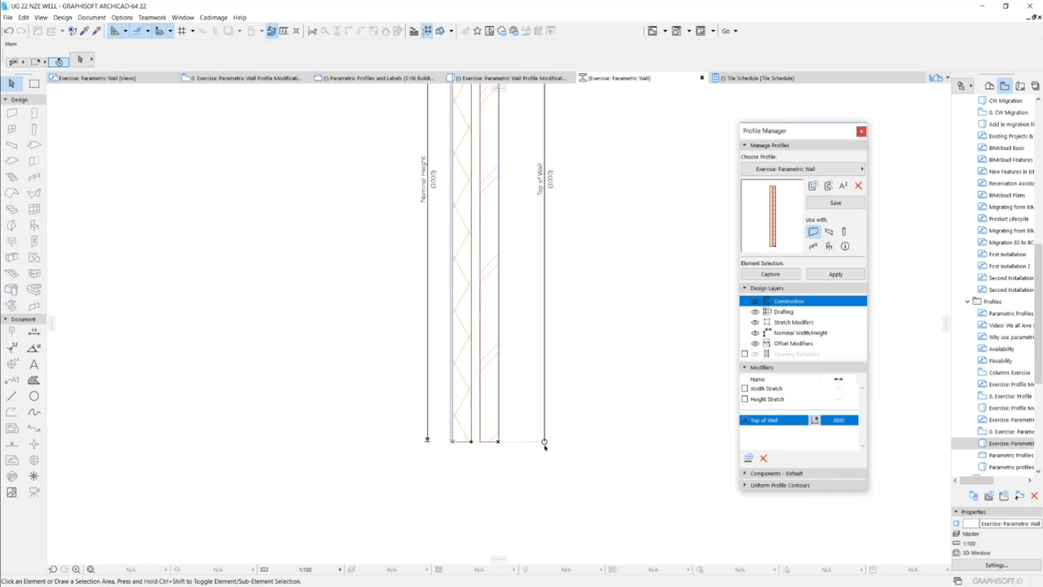
# Step: Add the top edge of the thin layer outside the brick to the Top of Wall modifier, with its positive offset direction upward
pyautogui.scroll(3, 484, 168)
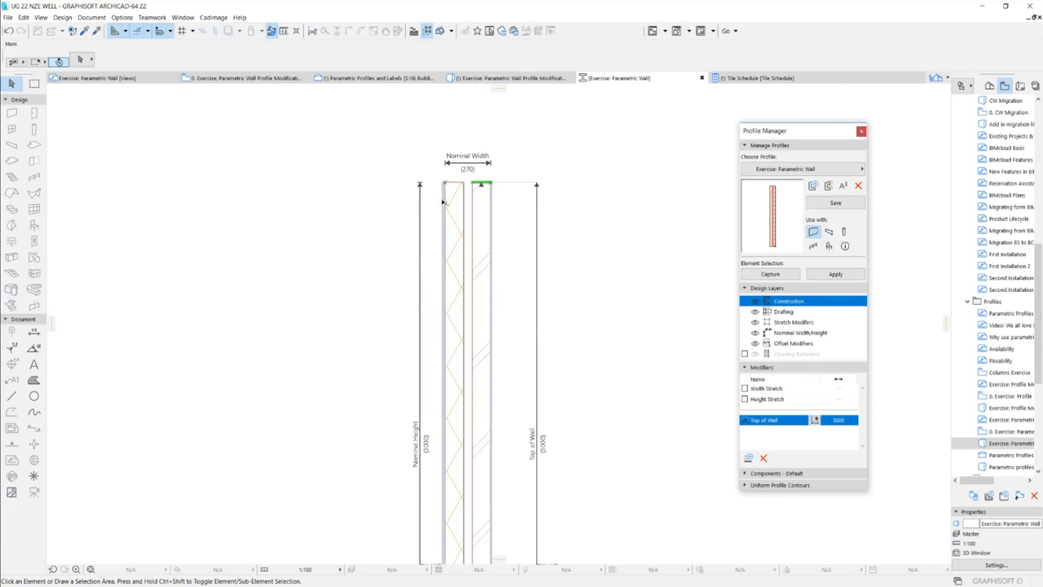
pyautogui.scroll(5, 487, 189)
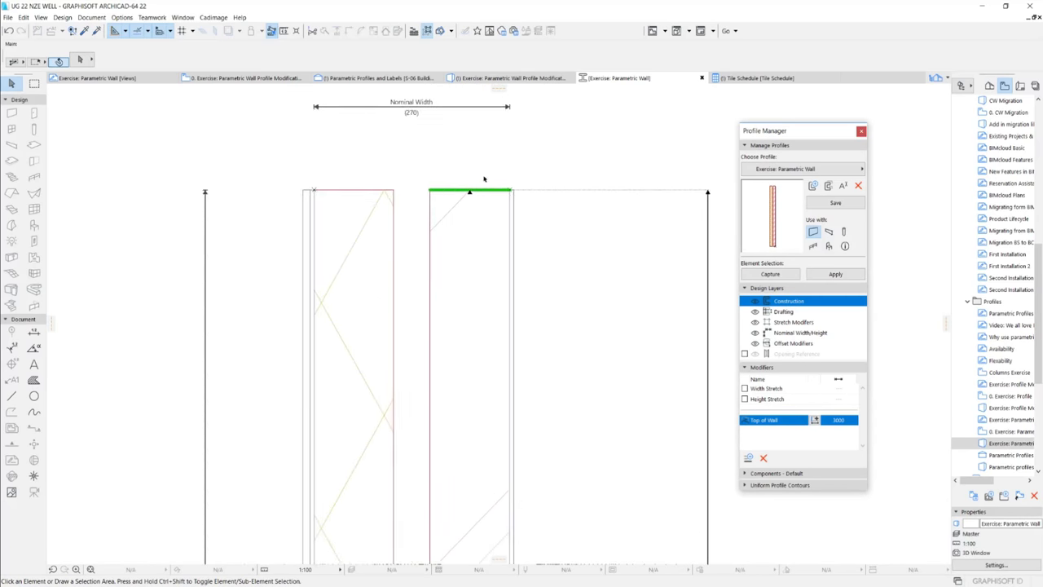
pyautogui.scroll(2, 492, 208)
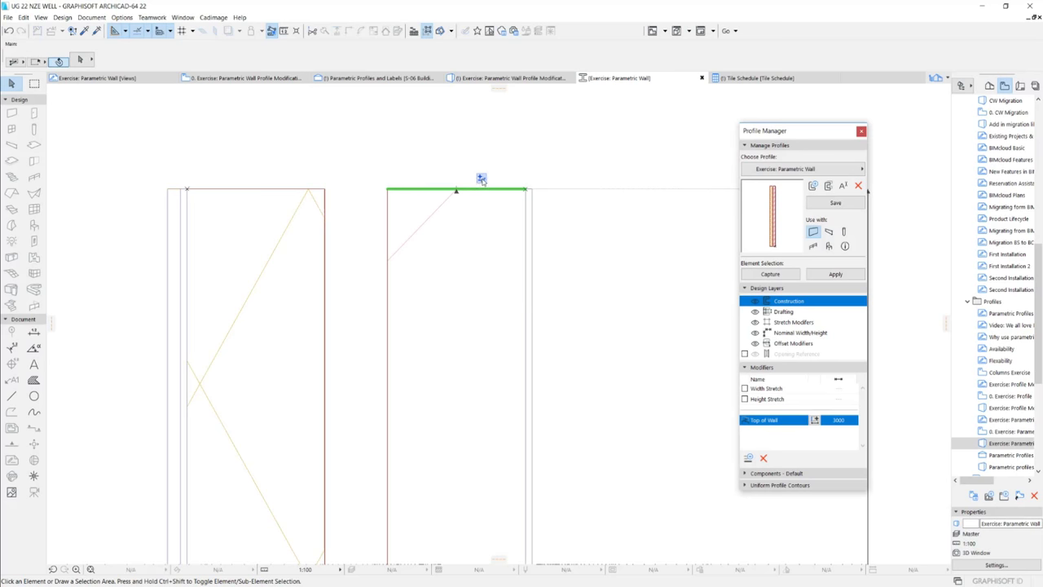
pyautogui.click(482, 180)
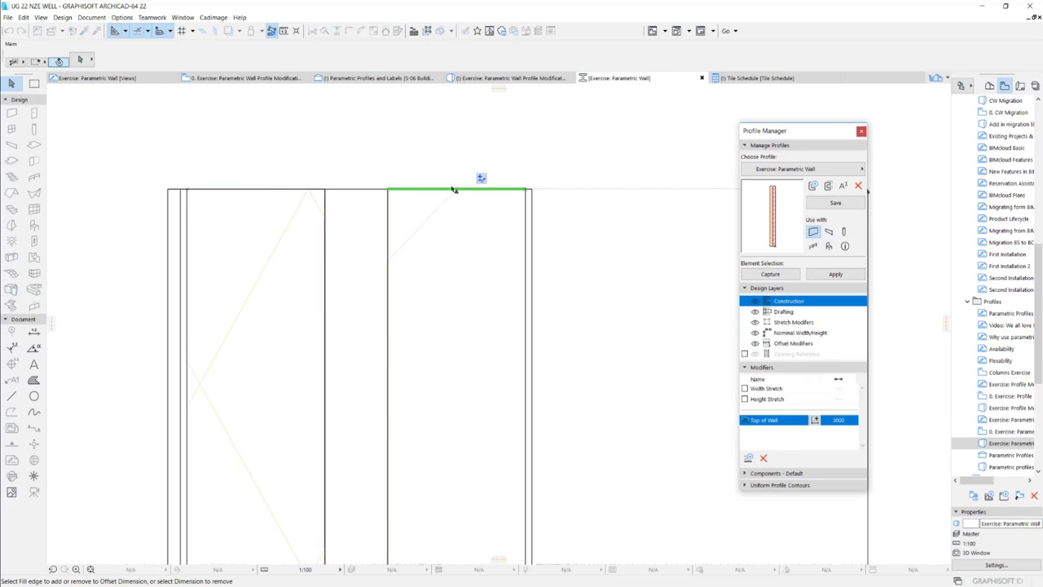
pyautogui.scroll(2, 531, 192)
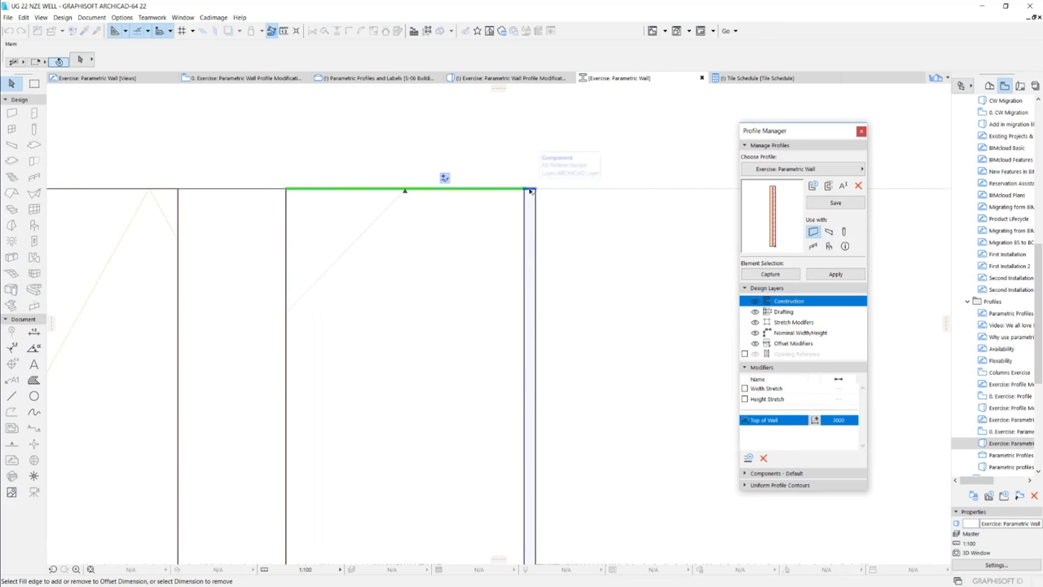
pyautogui.click(530, 190)
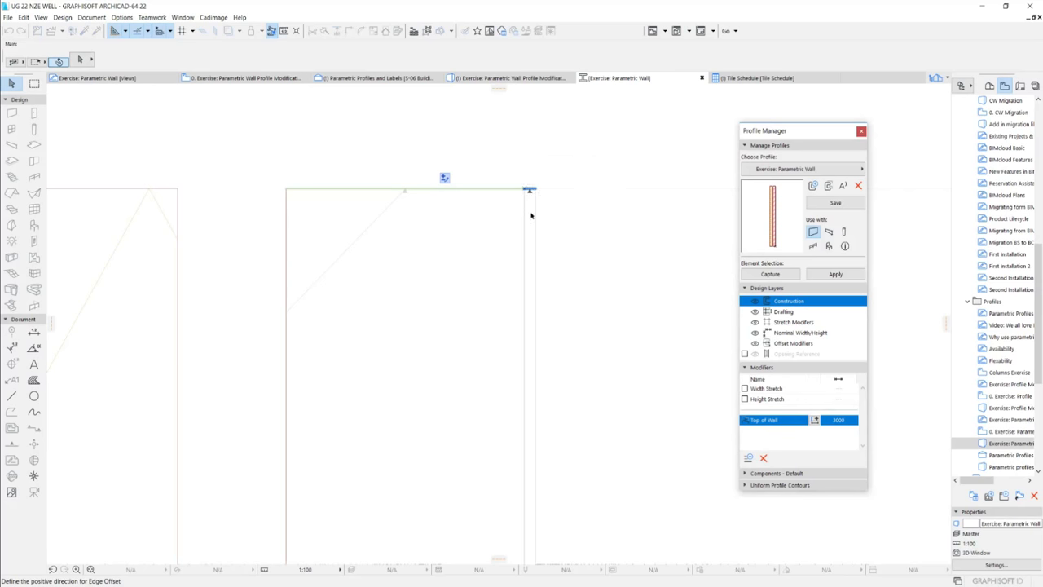
pyautogui.click(531, 215)
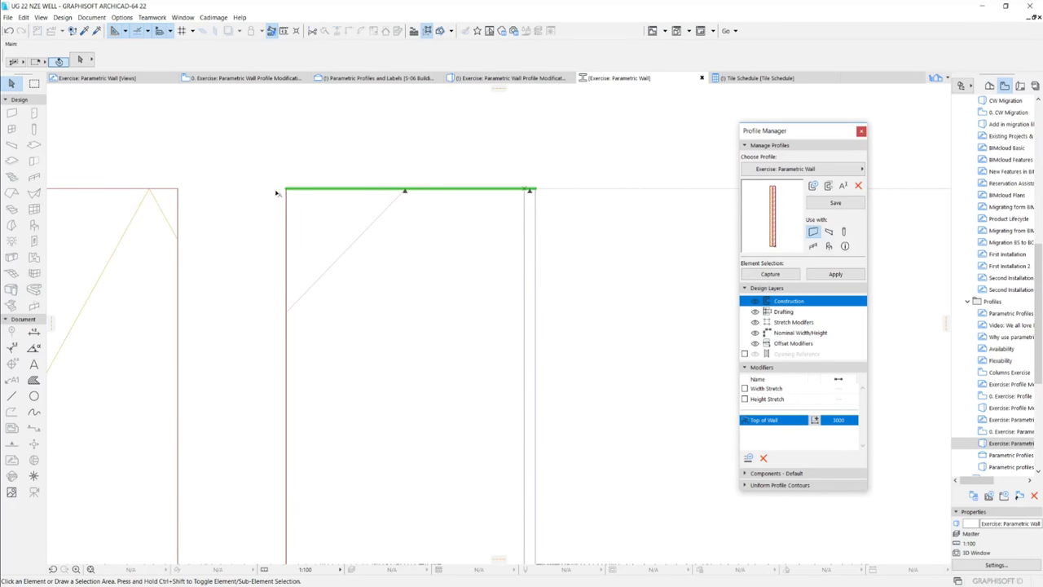
# Step: Add the top edge of the cavity between insulation and brick to the Top of Wall modifier, with its positive offset direction upward
pyautogui.click(298, 176)
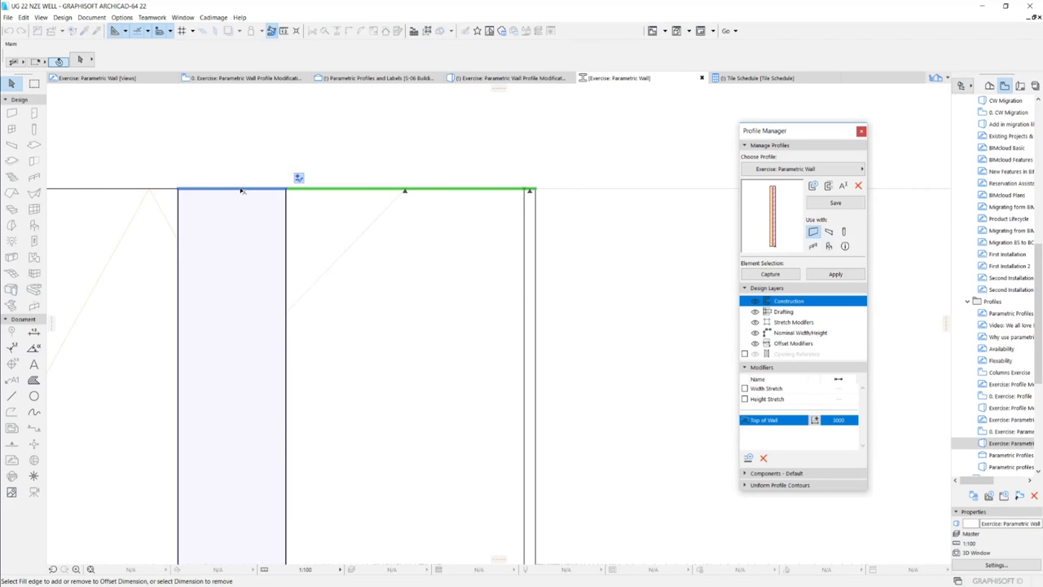
pyautogui.click(247, 190)
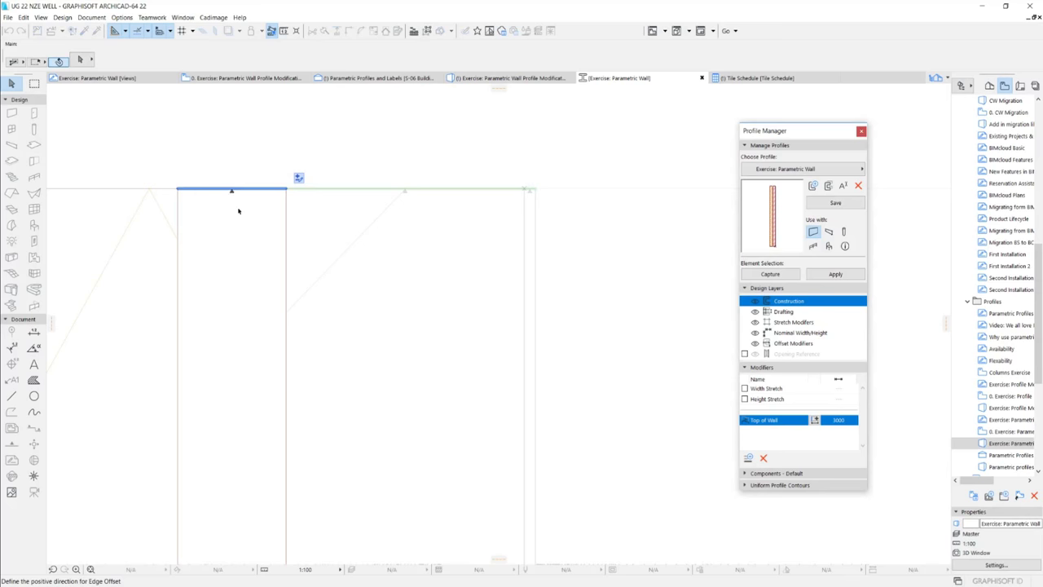
pyautogui.click(245, 225)
pyautogui.scroll(-2, 379, 165)
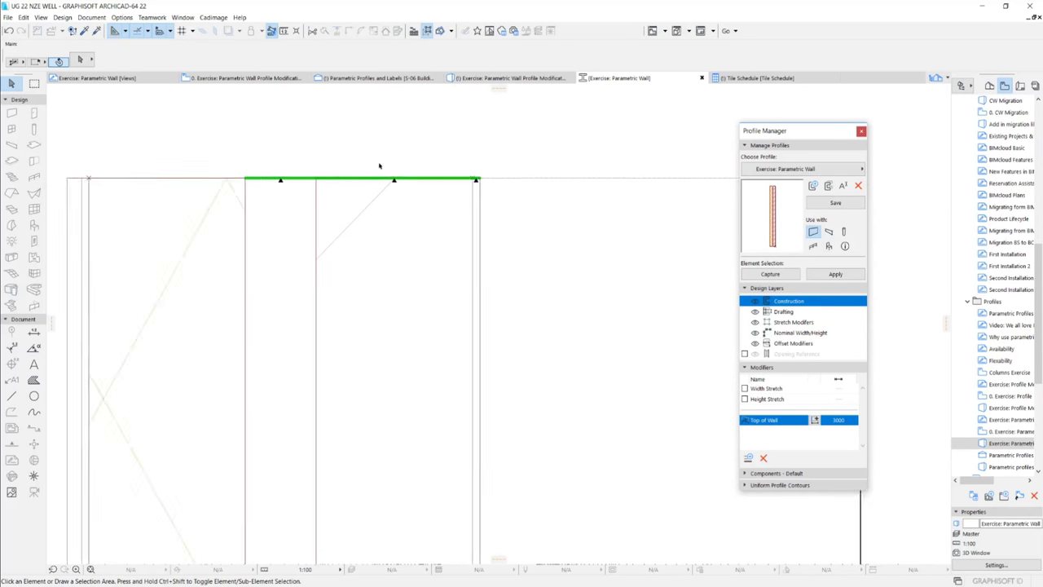
pyautogui.scroll(-1, 379, 165)
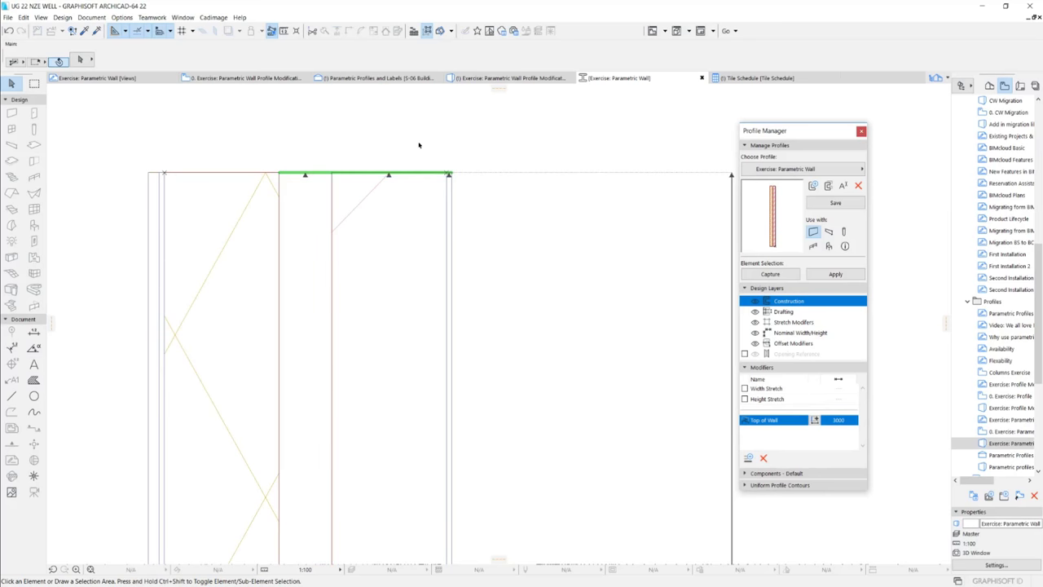
pyautogui.scroll(-2, 420, 147)
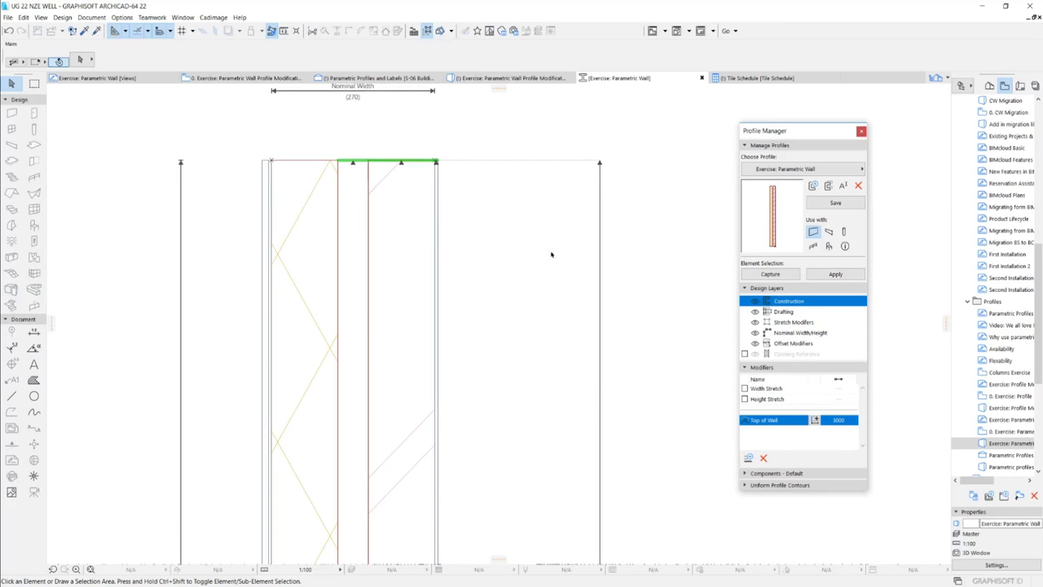
# Step: Create an offset modifier named Bottom of wall from the brick leaf's base edge to the insulation's base node, aligned with the Top of Wall dimension
pyautogui.click(749, 459)
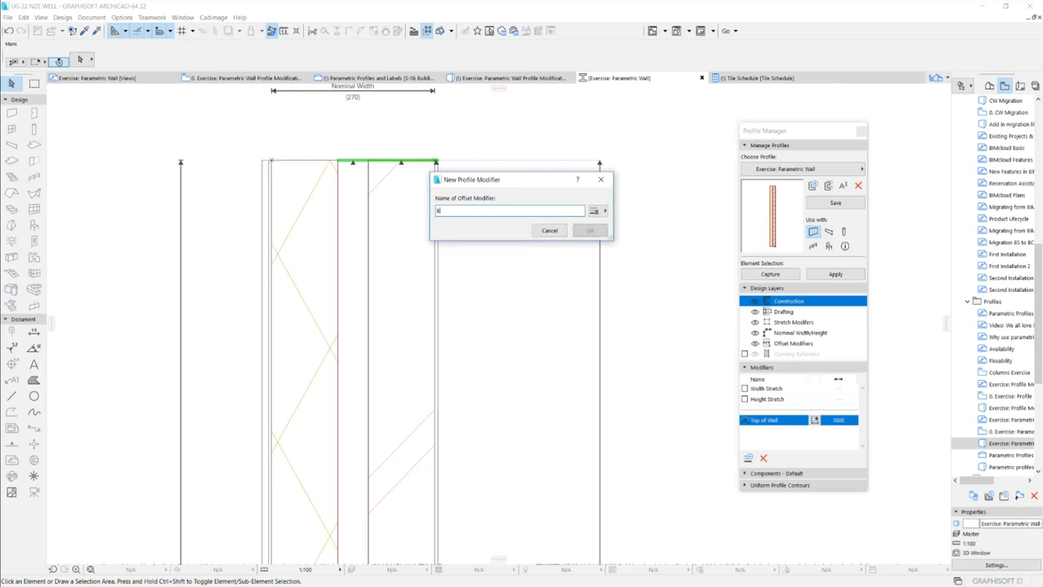
pyautogui.write('Bottom of wall')
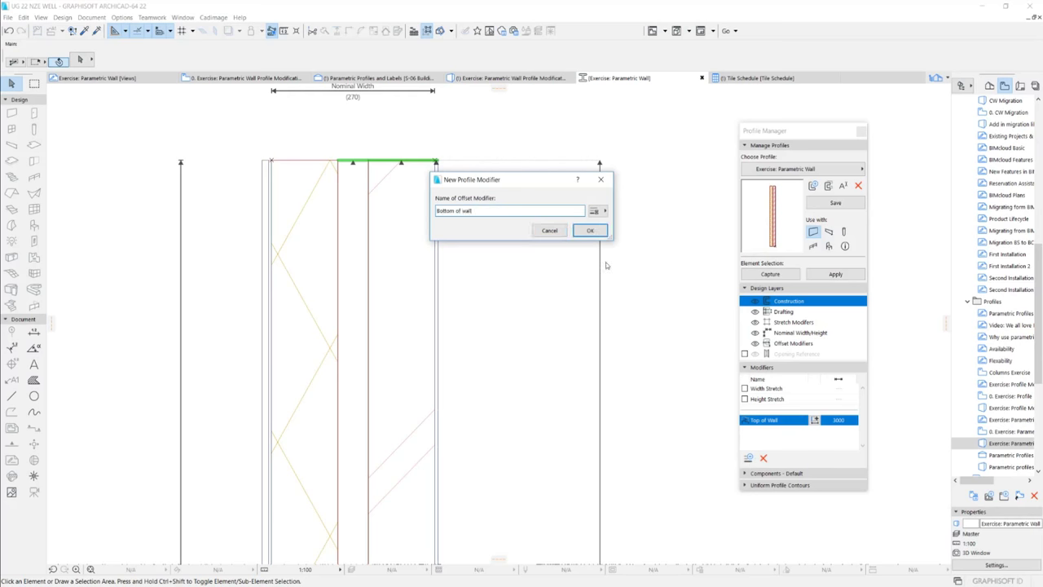
pyautogui.click(590, 230)
pyautogui.scroll(-3, 391, 136)
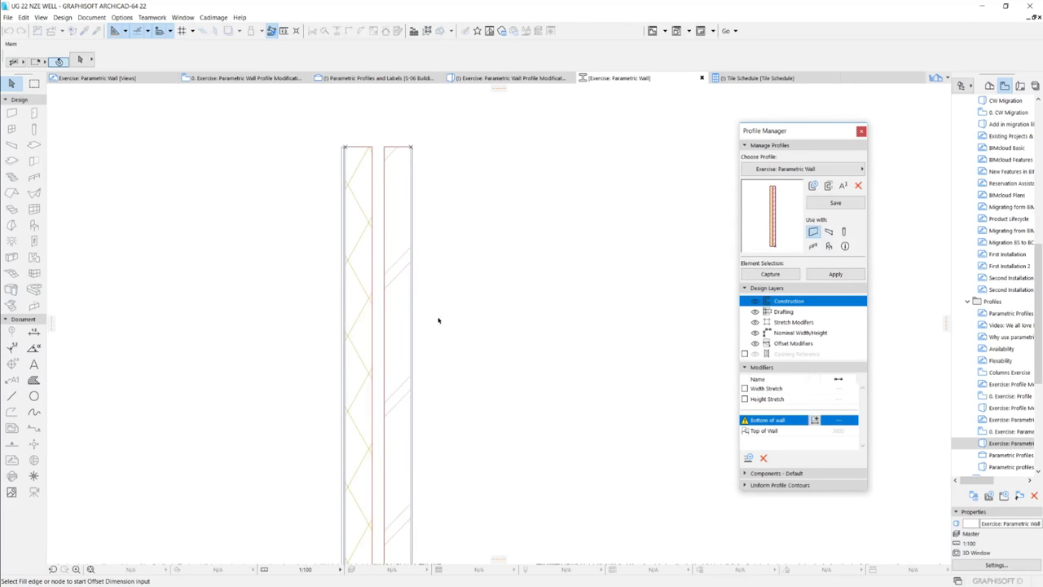
pyautogui.scroll(2, 451, 204)
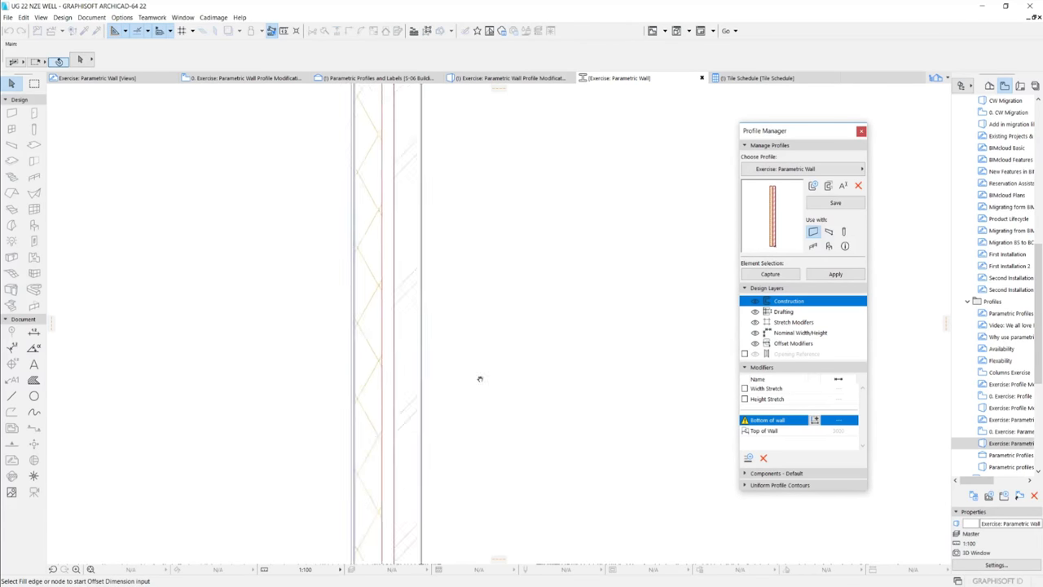
pyautogui.scroll(-2, 449, 366)
pyautogui.scroll(2, 430, 449)
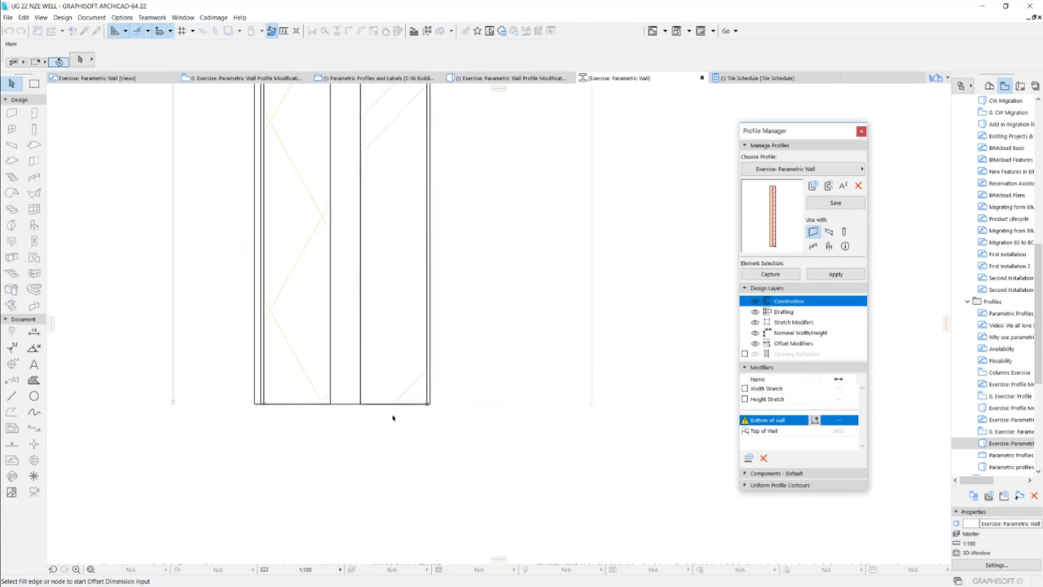
pyautogui.click(395, 405)
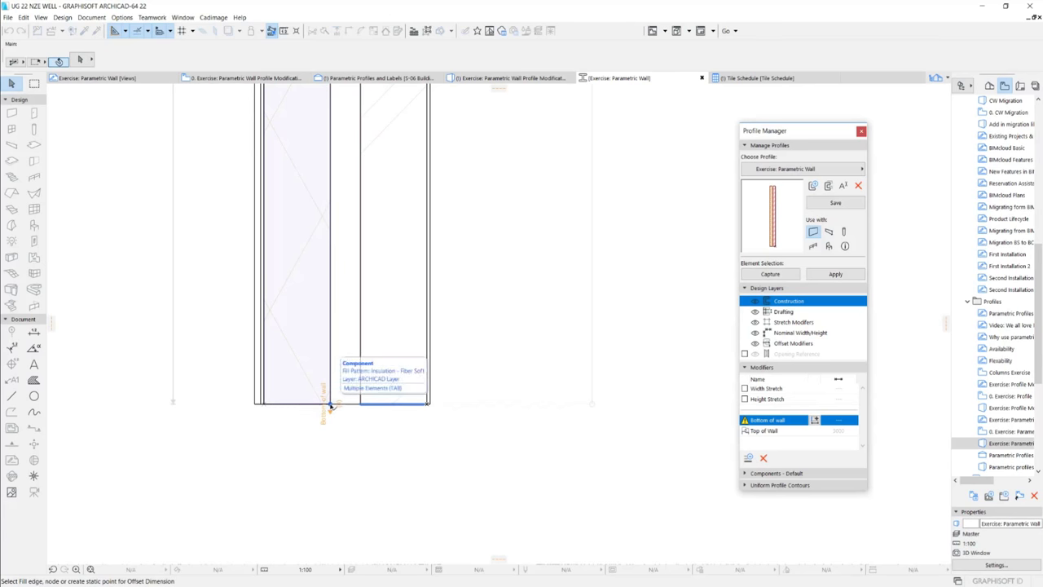
pyautogui.click(330, 405)
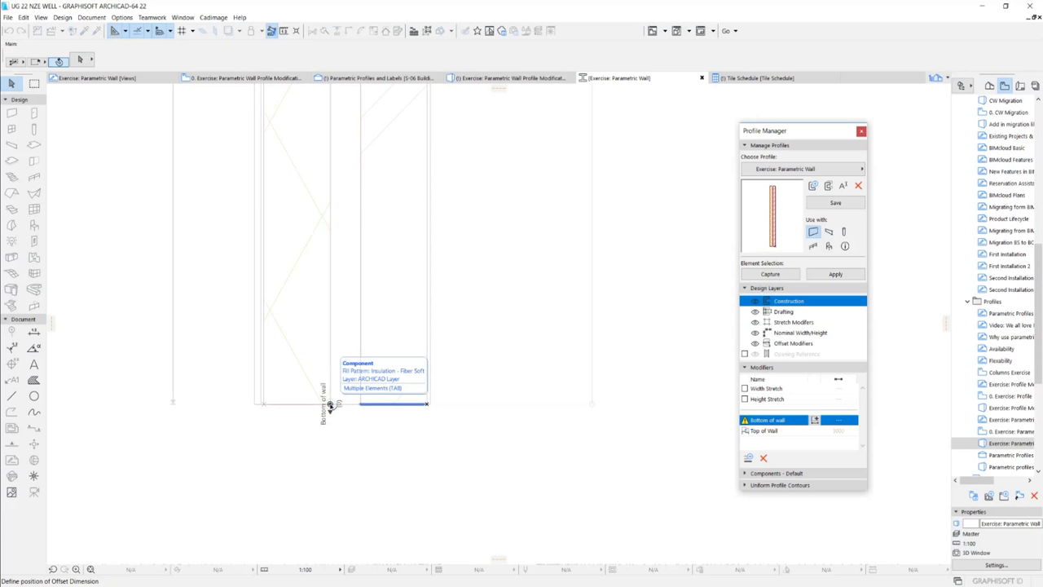
pyautogui.click(595, 405)
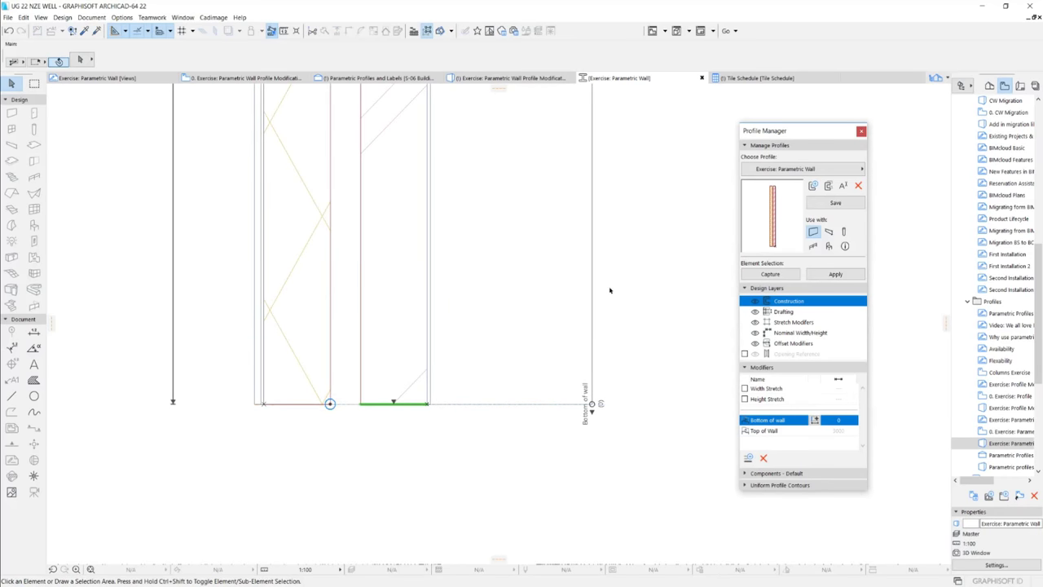
# Step: Add the base edges of the thin layer outside the brick and of the cavity to the Bottom of wall modifier
pyautogui.scroll(3, 378, 403)
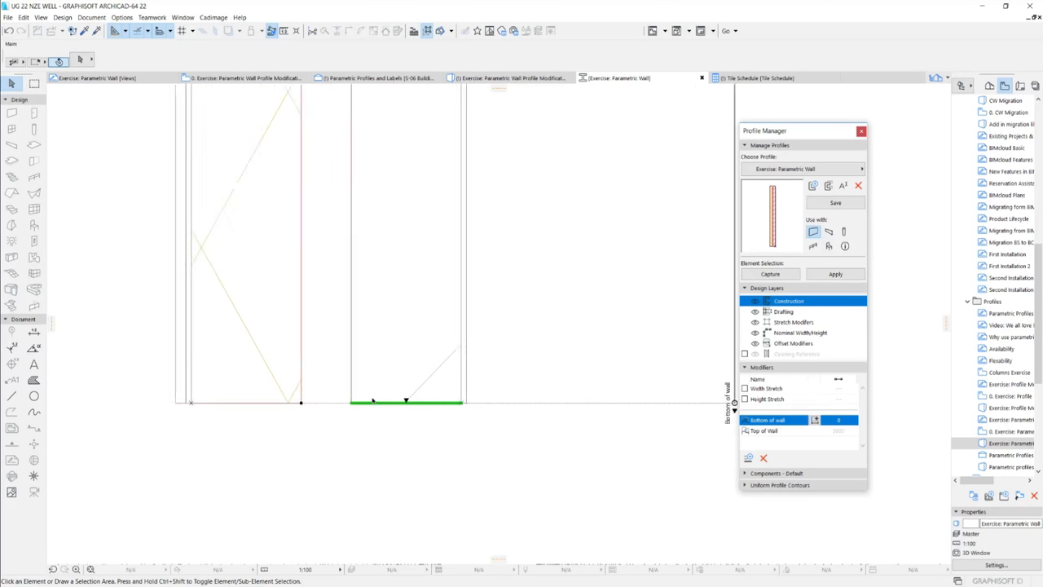
pyautogui.scroll(2, 381, 402)
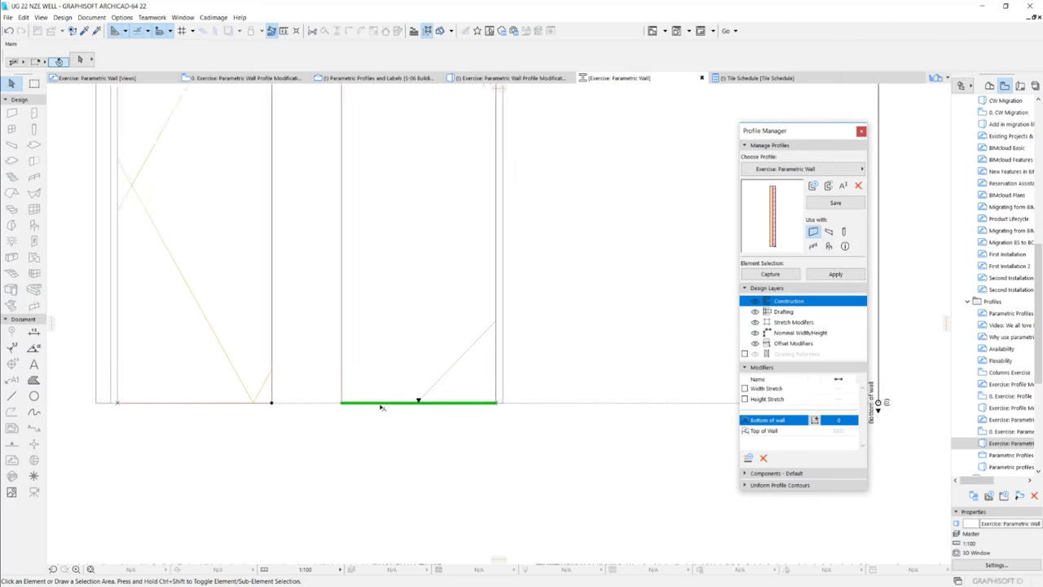
pyautogui.click(443, 392)
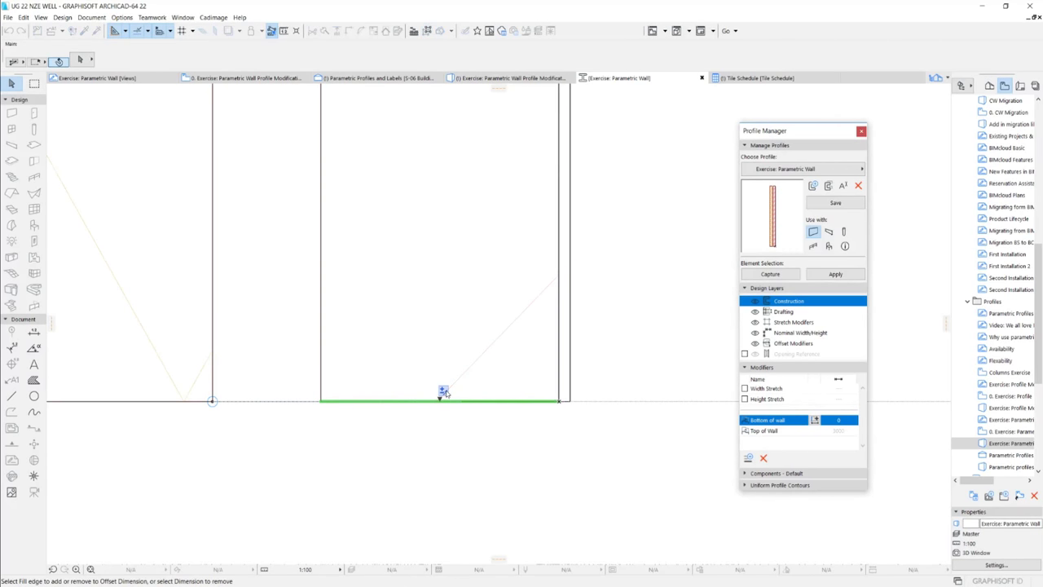
pyautogui.click(565, 401)
pyautogui.click(566, 379)
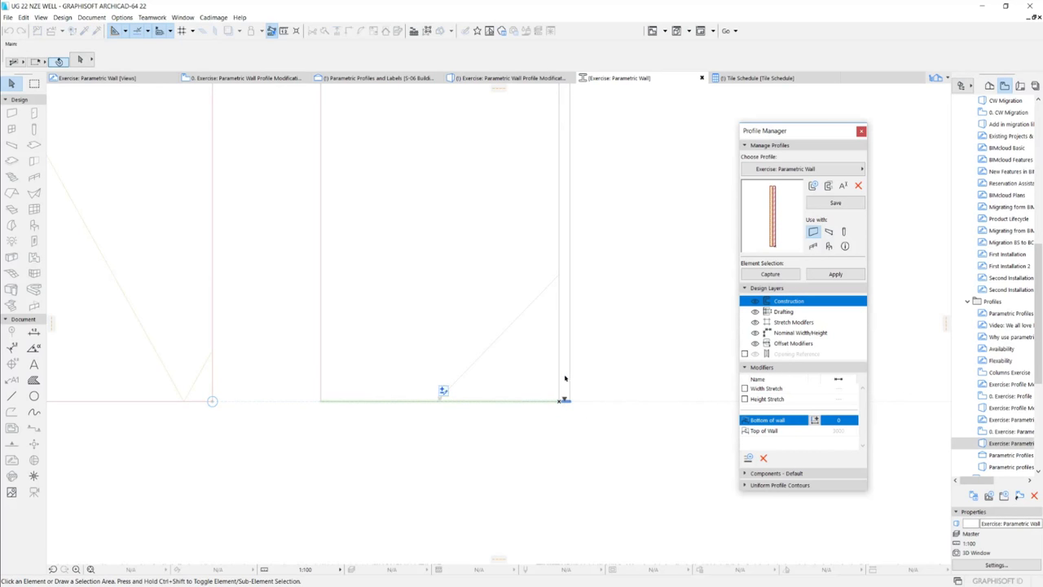
pyautogui.click(327, 392)
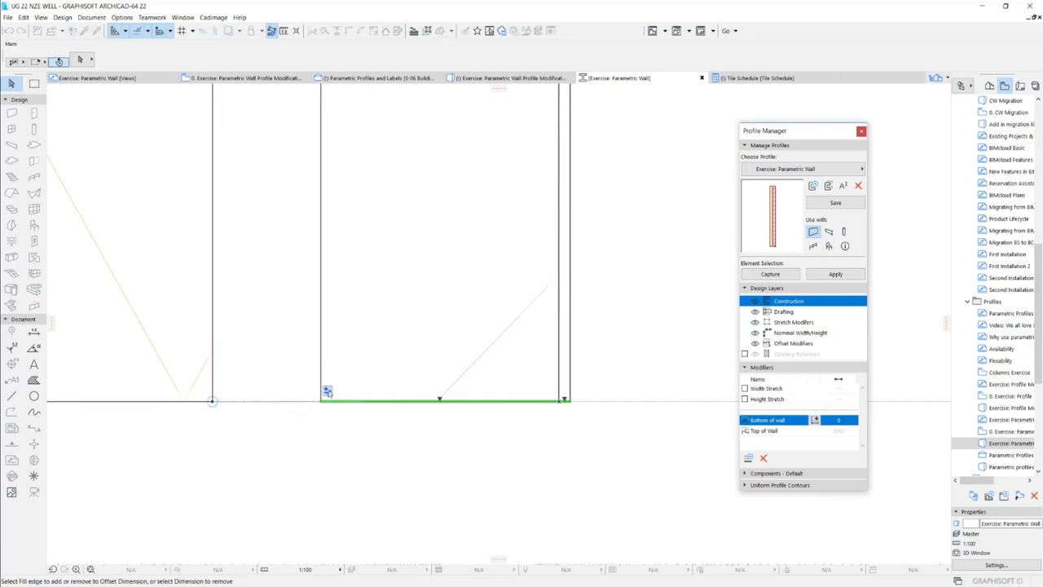
pyautogui.click(310, 401)
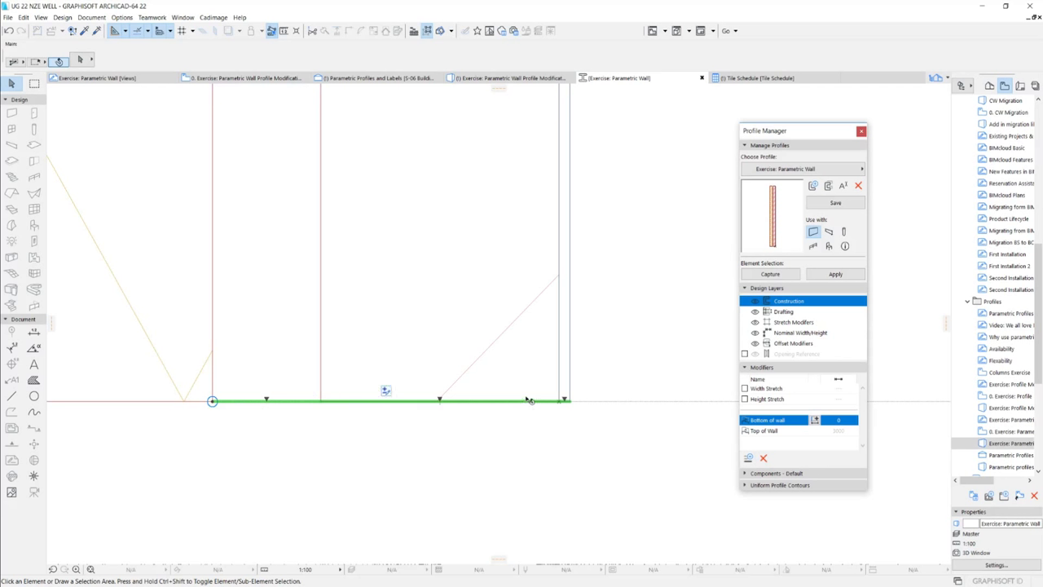
# Step: Add a new offset modifier named Tile Height to the wall profile
pyautogui.click(748, 460)
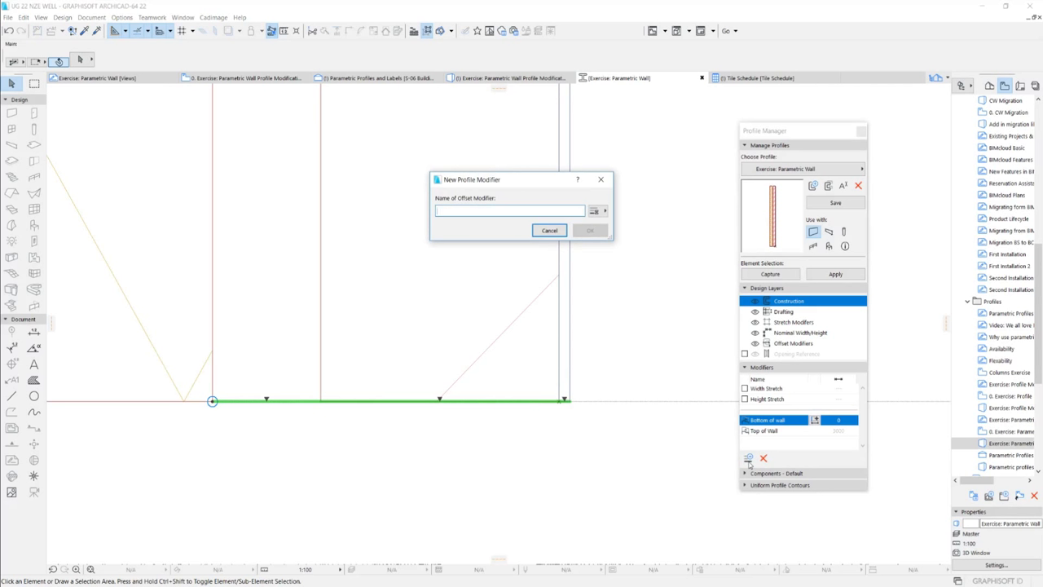
pyautogui.write('Tile Height')
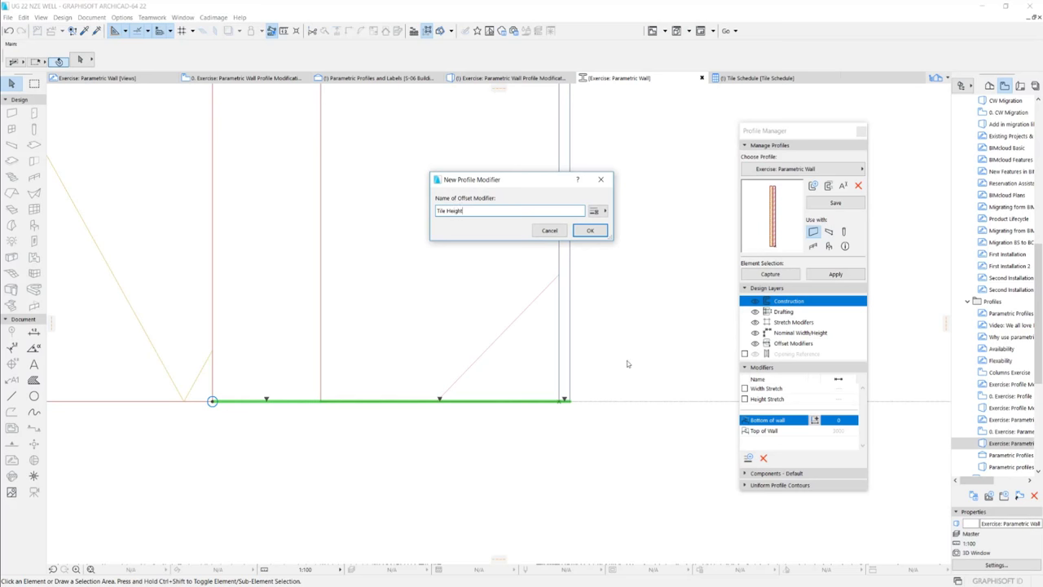
pyautogui.click(593, 231)
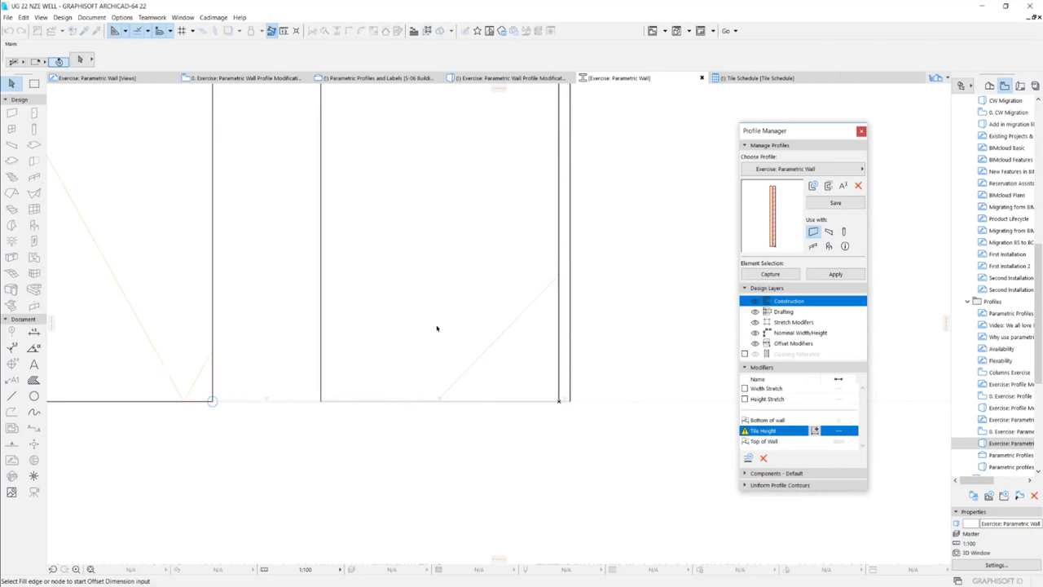
# Step: Define Tile Height from the ceramic tile's top edge to the insulation's base node, with its dimension between the tile face and the Nominal Height dimension
pyautogui.scroll(-6, 437, 328)
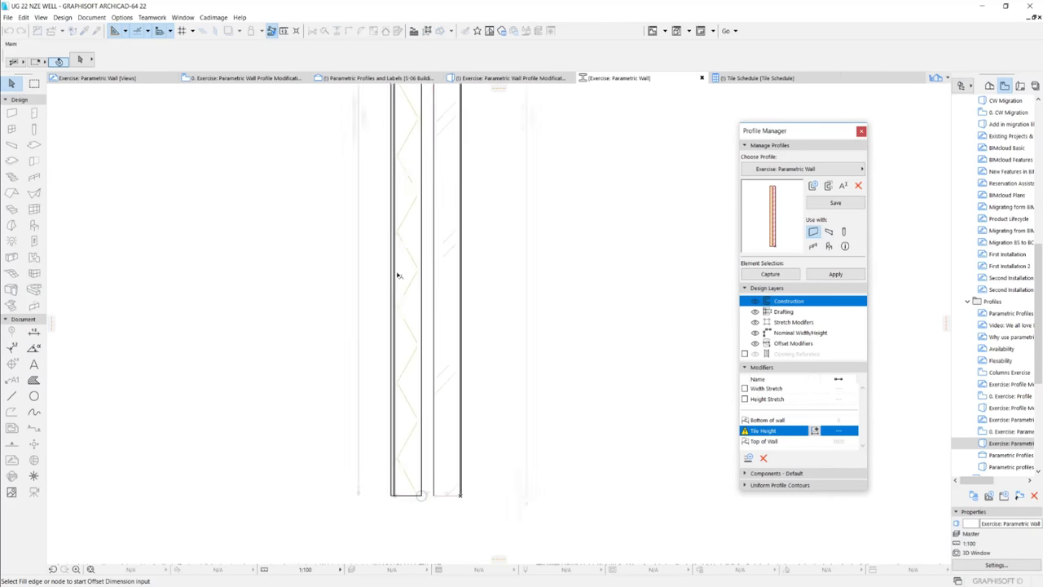
pyautogui.moveTo(398, 276); pyautogui.dragTo(413, 389, button='middle')
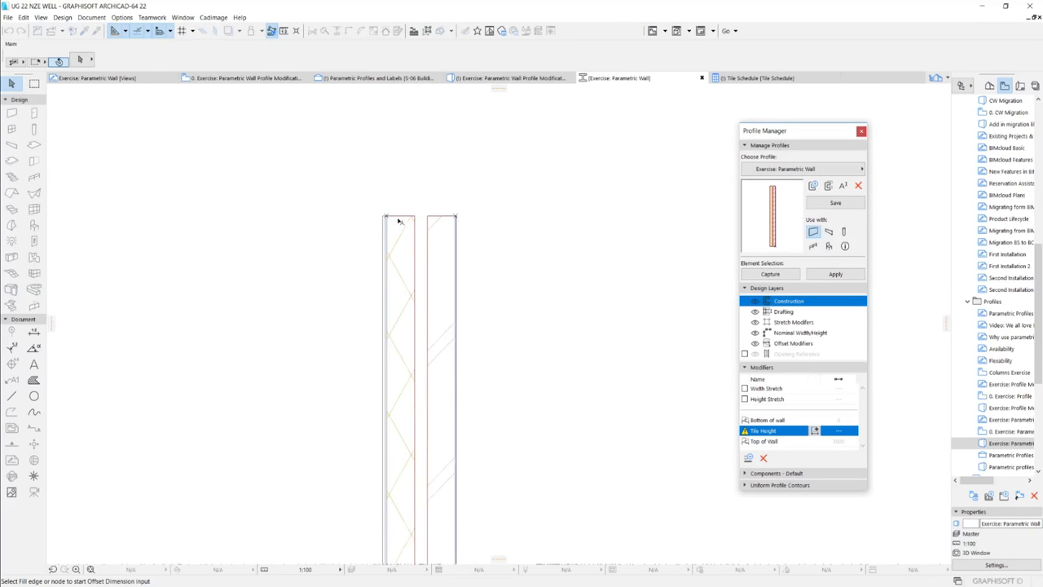
pyautogui.scroll(2, 399, 221)
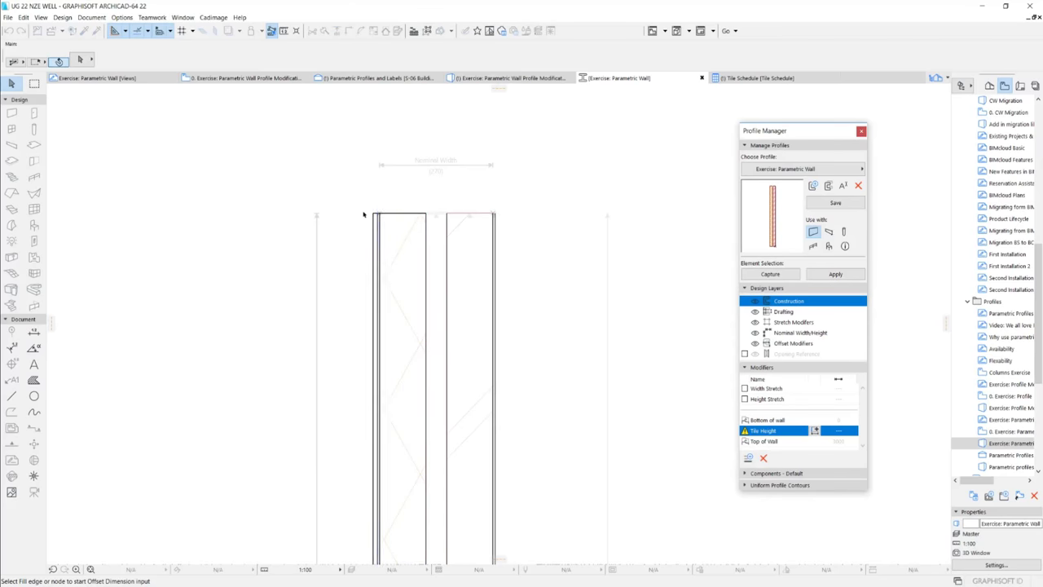
pyautogui.scroll(5, 365, 214)
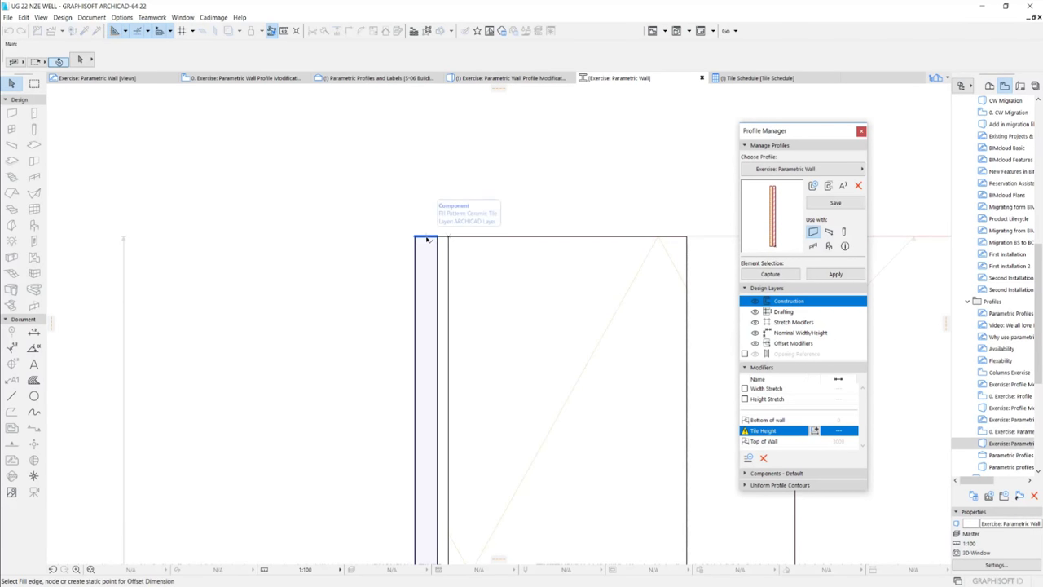
pyautogui.scroll(-2, 548, 395)
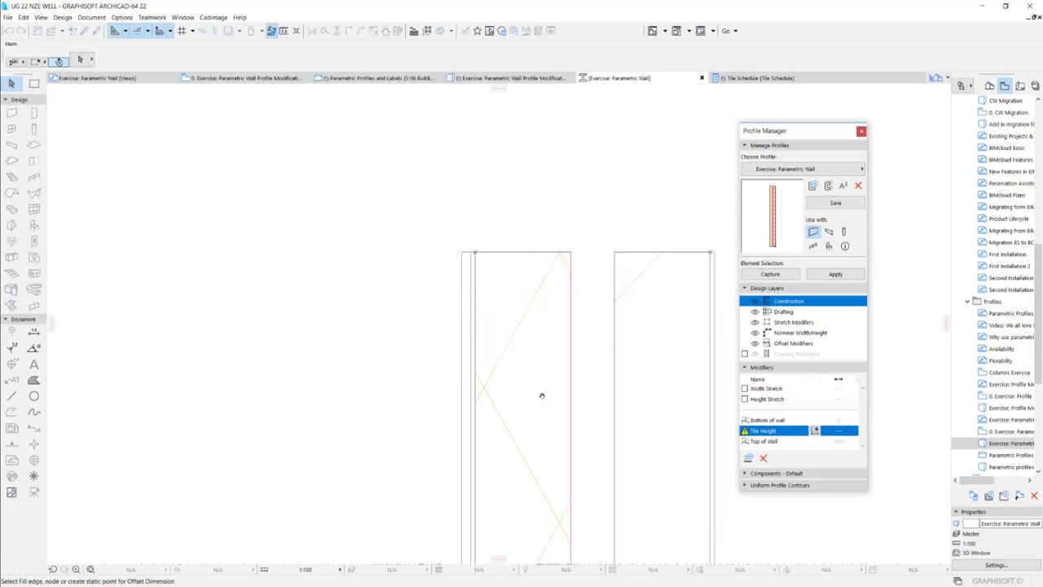
pyautogui.scroll(-3, 543, 396)
pyautogui.scroll(2, 477, 435)
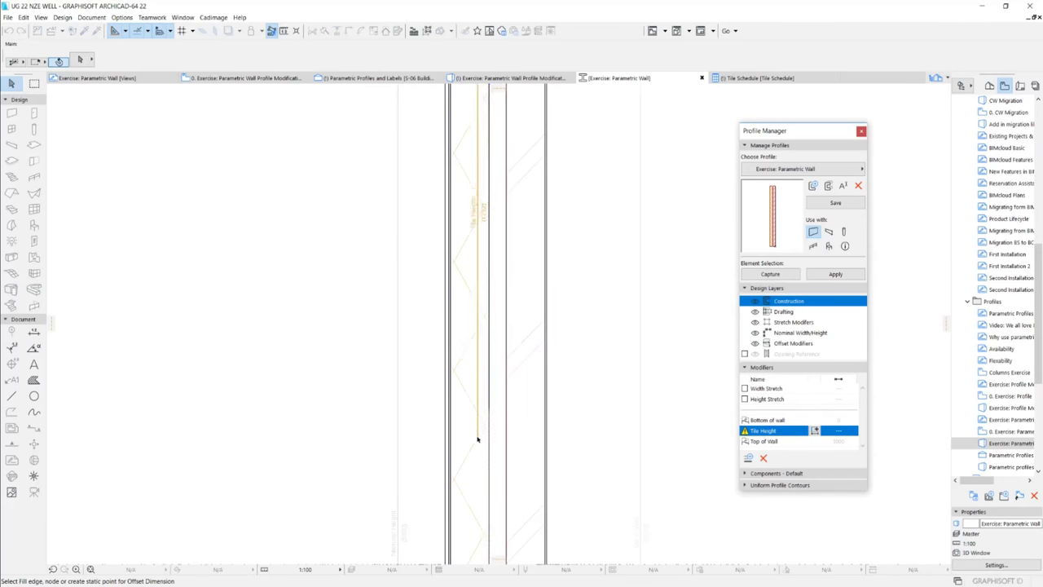
pyautogui.scroll(-2, 489, 343)
pyautogui.scroll(-2, 470, 277)
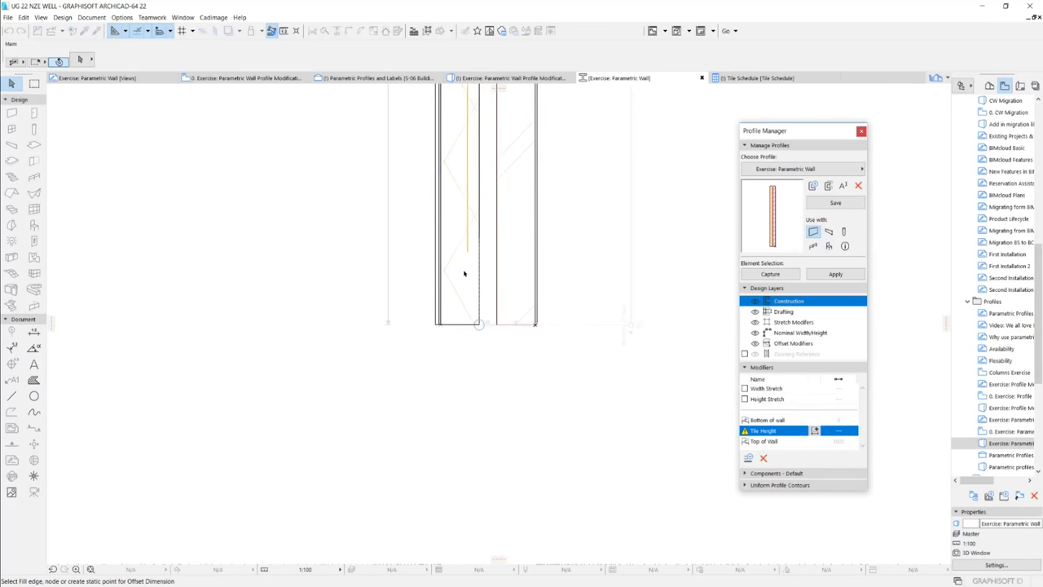
pyautogui.scroll(3, 476, 326)
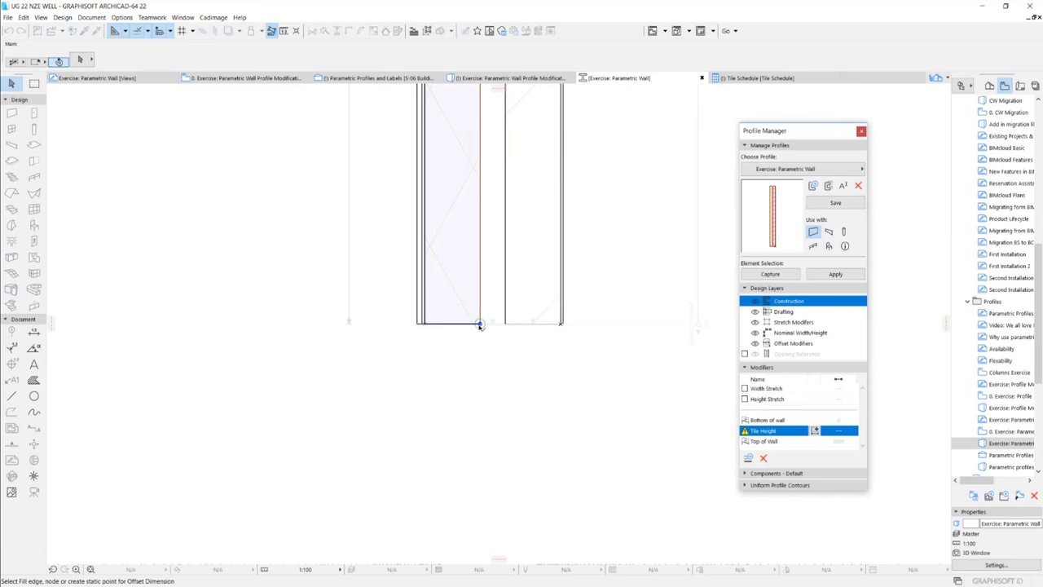
pyautogui.click(480, 324)
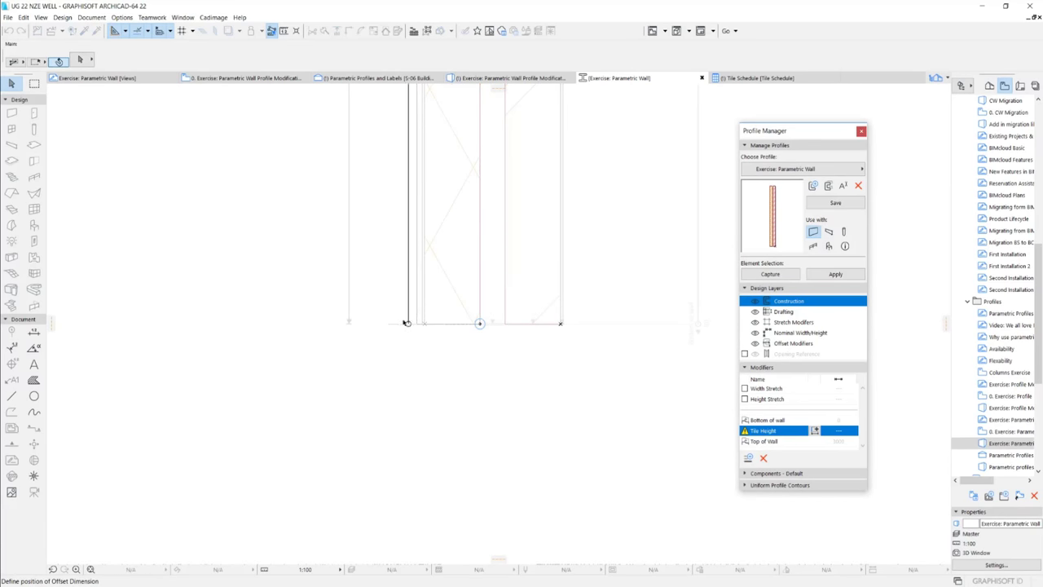
pyautogui.click(368, 324)
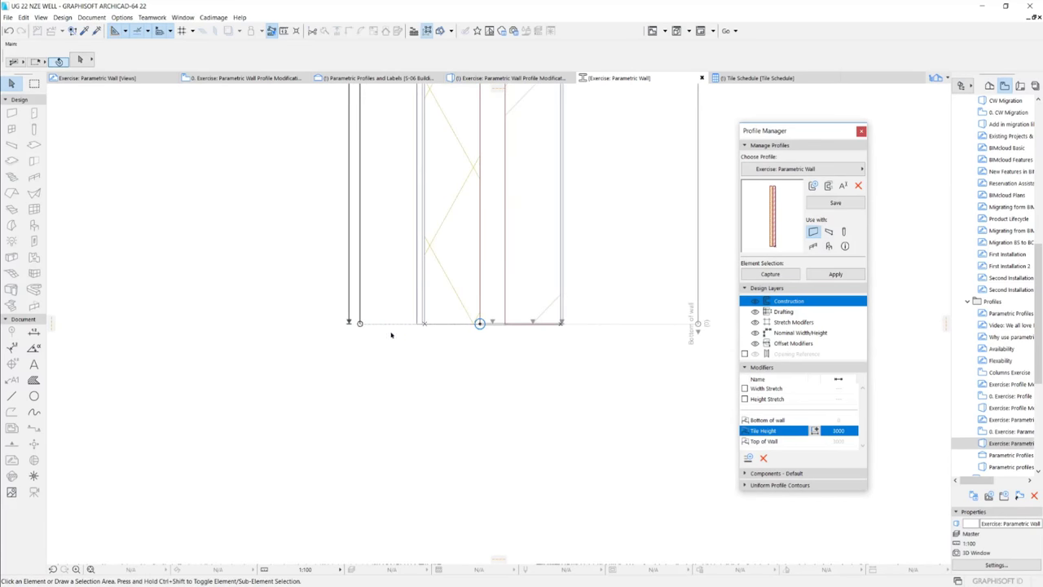
# Step: Apply the edited Exercise: Parametric Wall profile and close the Profile Manager
pyautogui.scroll(-3, 427, 286)
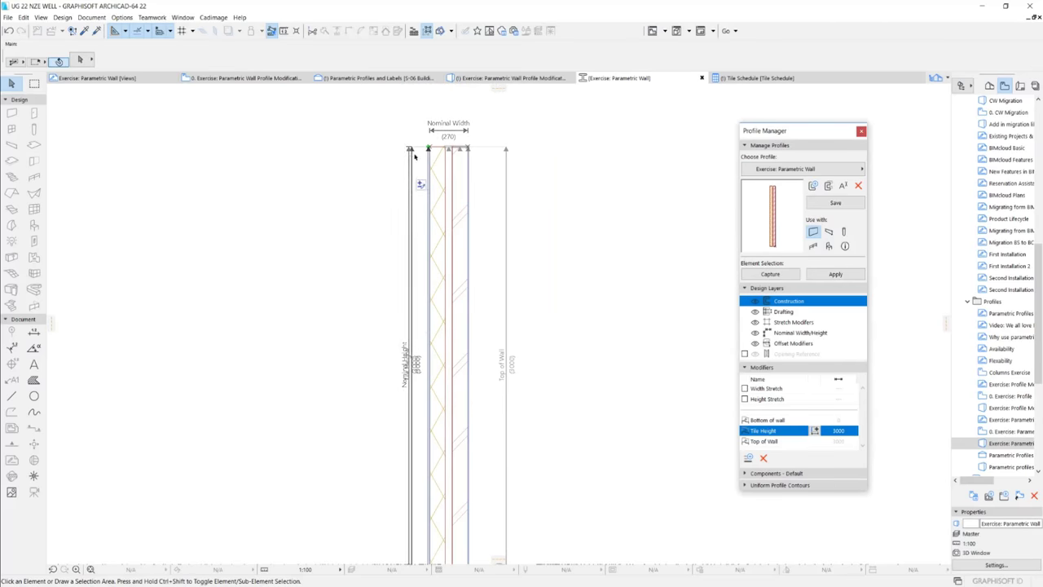
pyautogui.scroll(5, 410, 149)
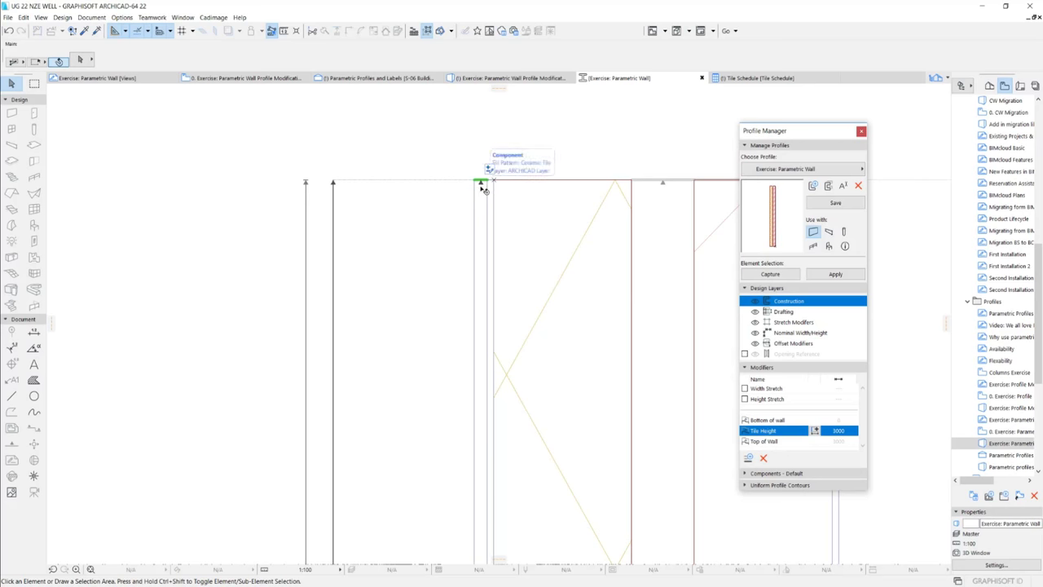
pyautogui.click(480, 188)
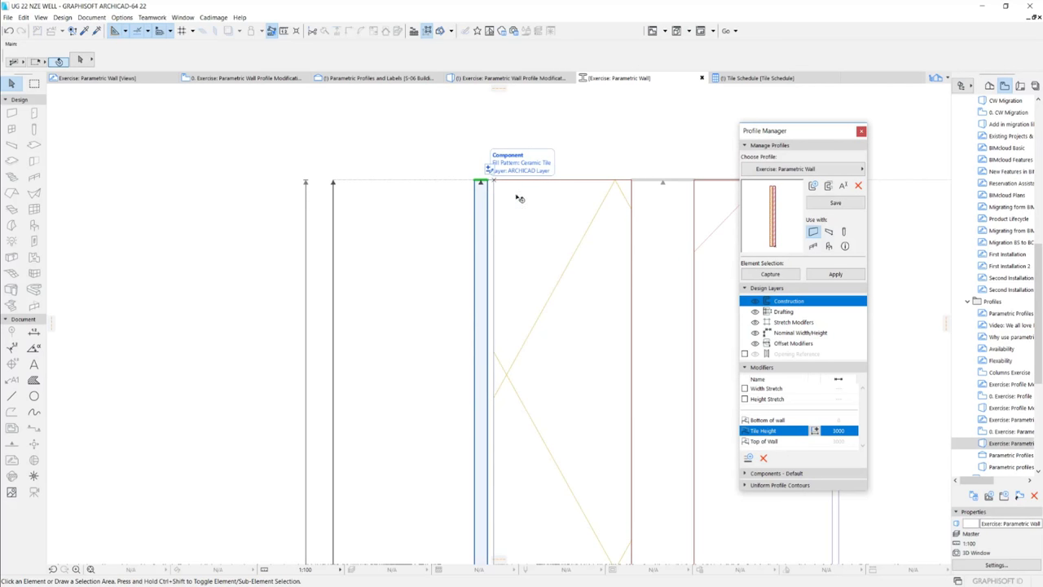
pyautogui.click(836, 275)
pyautogui.click(842, 274)
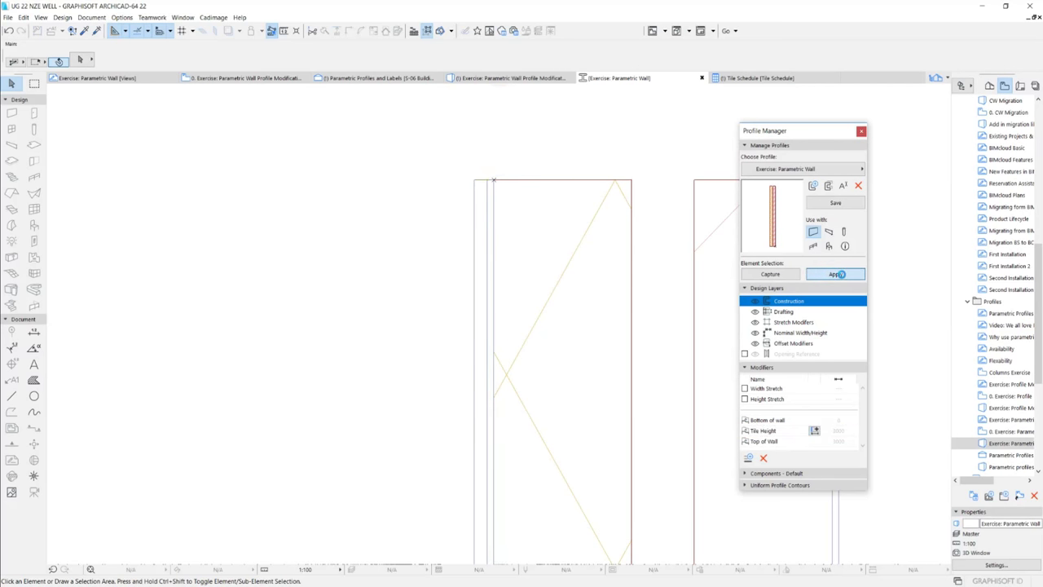
pyautogui.click(861, 132)
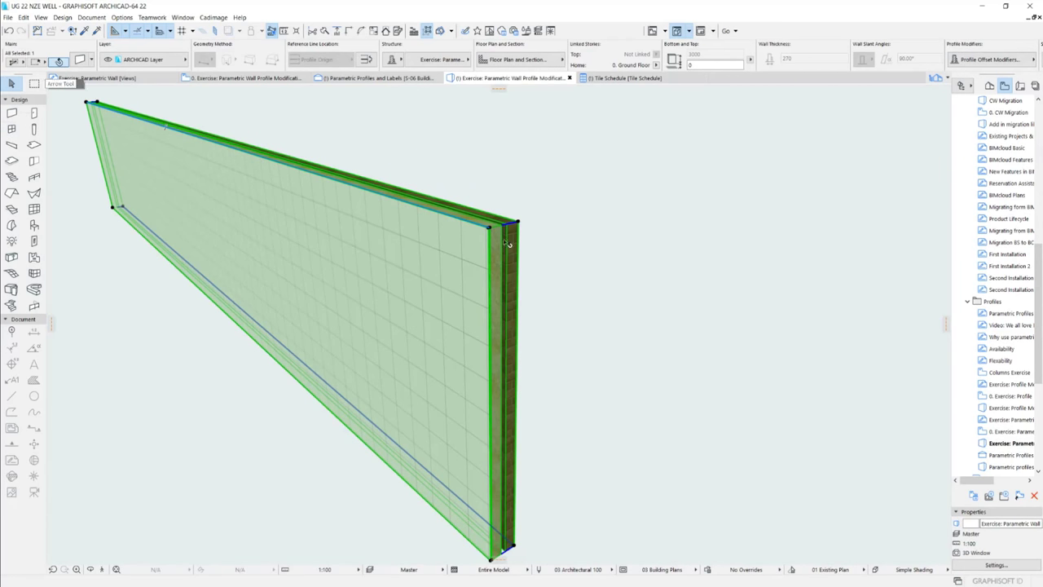
# Step: Set the Top of Wall profile offset modifier of the wall in the 3D view to 2500
pyautogui.press('Escape')
pyautogui.click(472, 189)
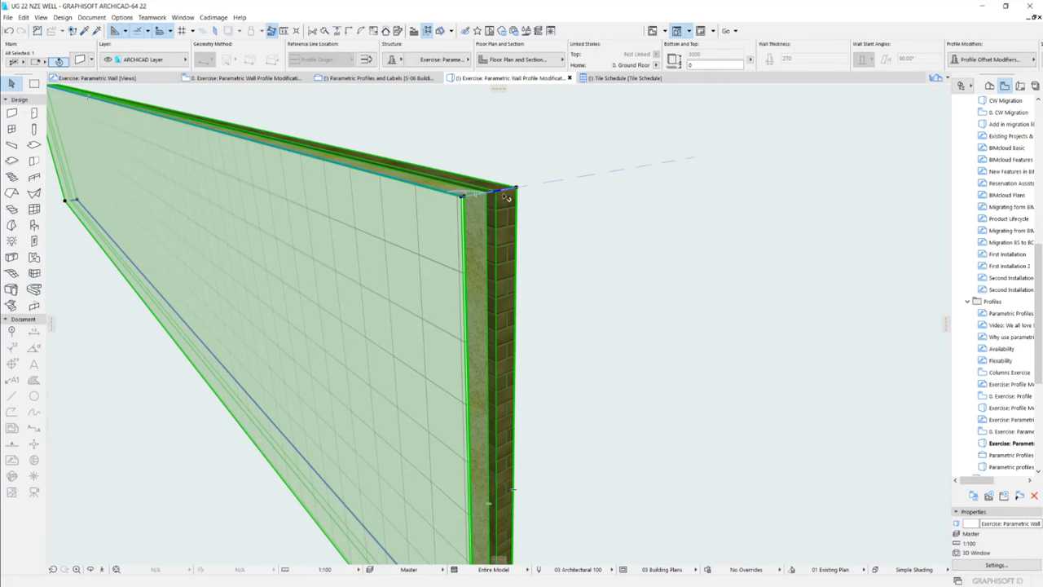
pyautogui.press('Escape')
pyautogui.click(504, 190)
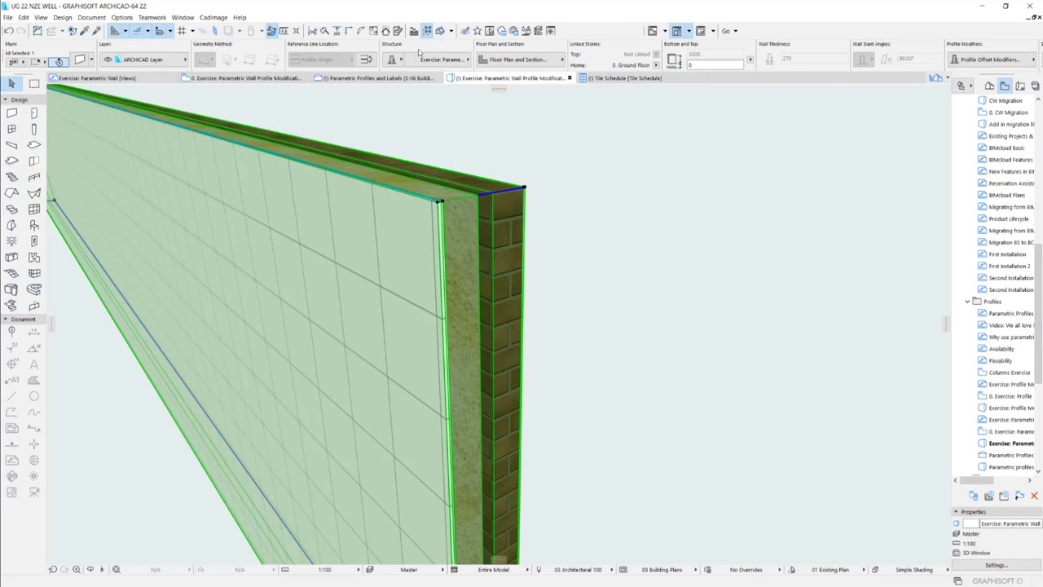
pyautogui.hscroll(3, 571, 56)
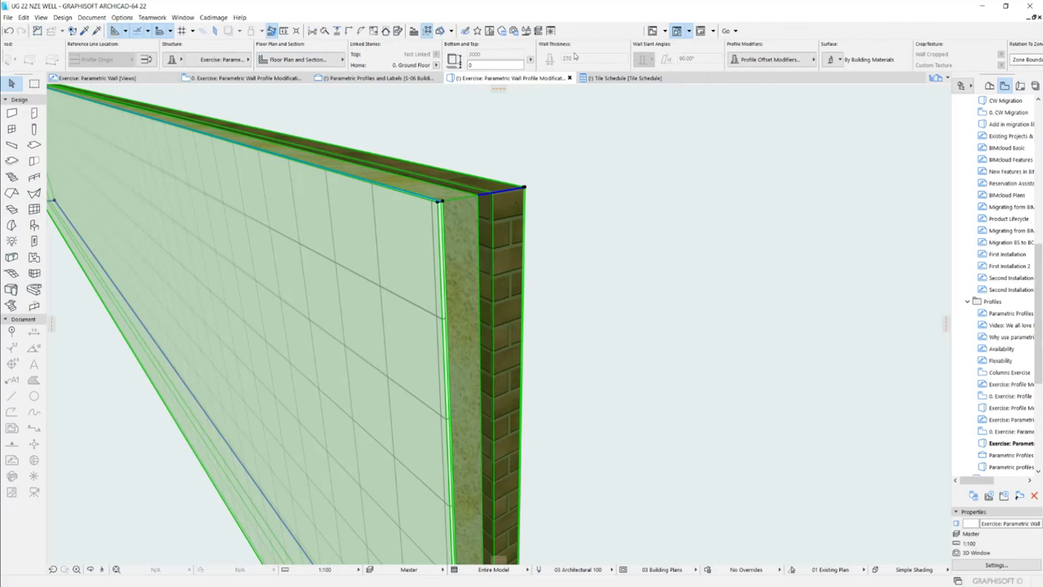
pyautogui.hscroll(2, 575, 57)
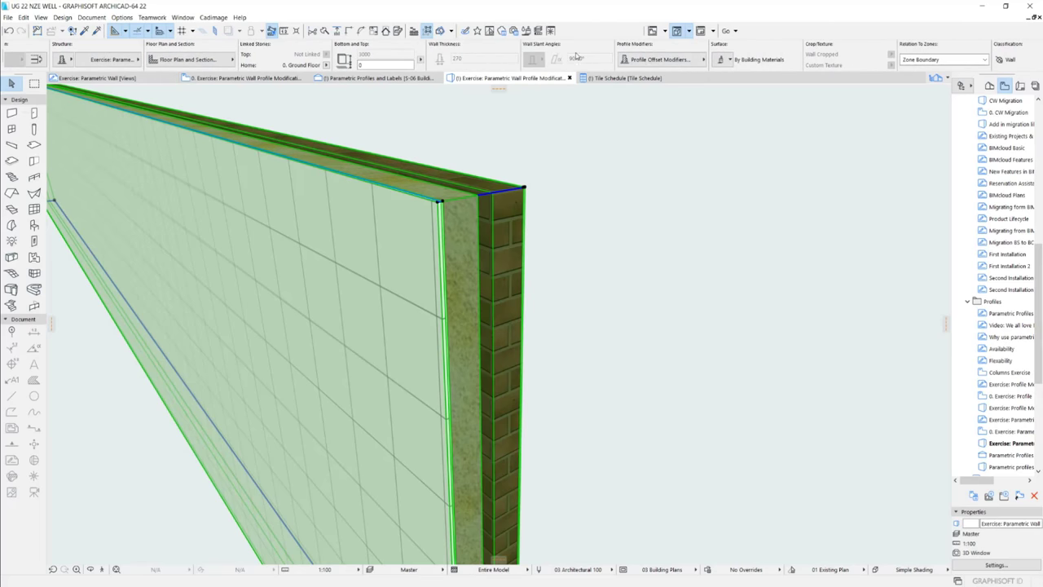
pyautogui.click(667, 61)
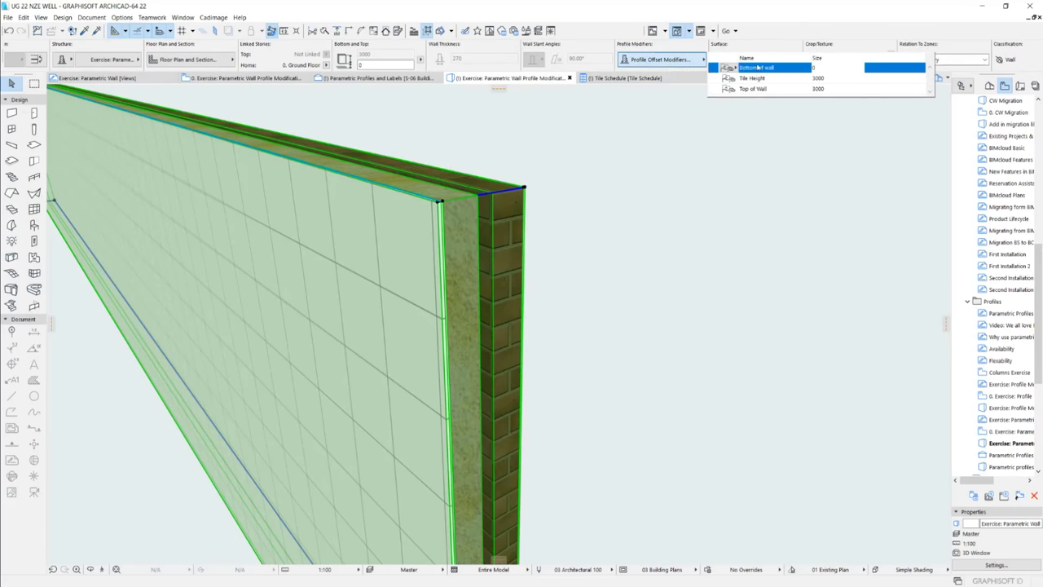
pyautogui.click(832, 79)
pyautogui.click(832, 89)
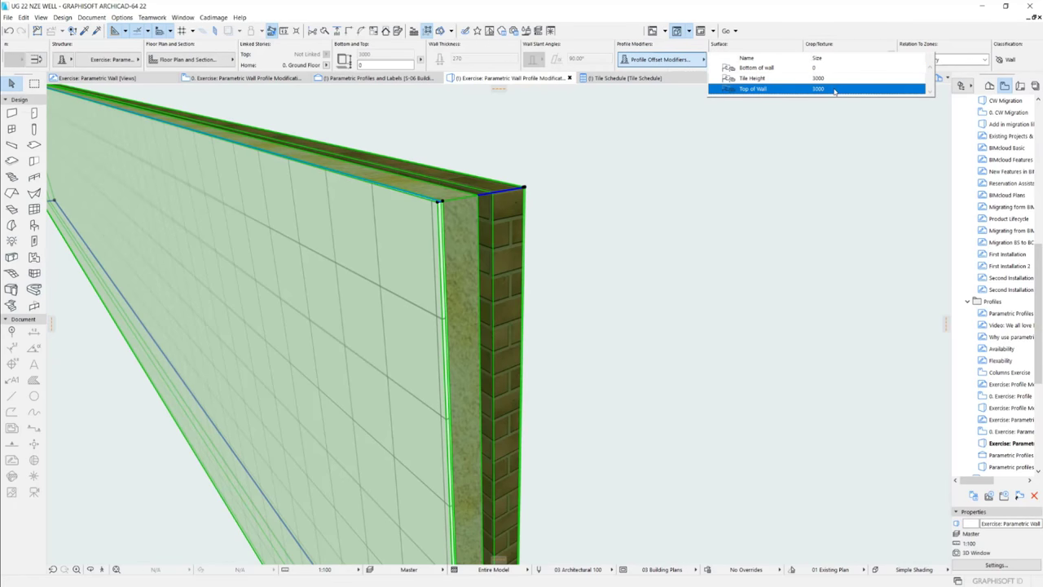
pyautogui.moveTo(833, 89); pyautogui.dragTo(719, 94)
pyautogui.write('2')
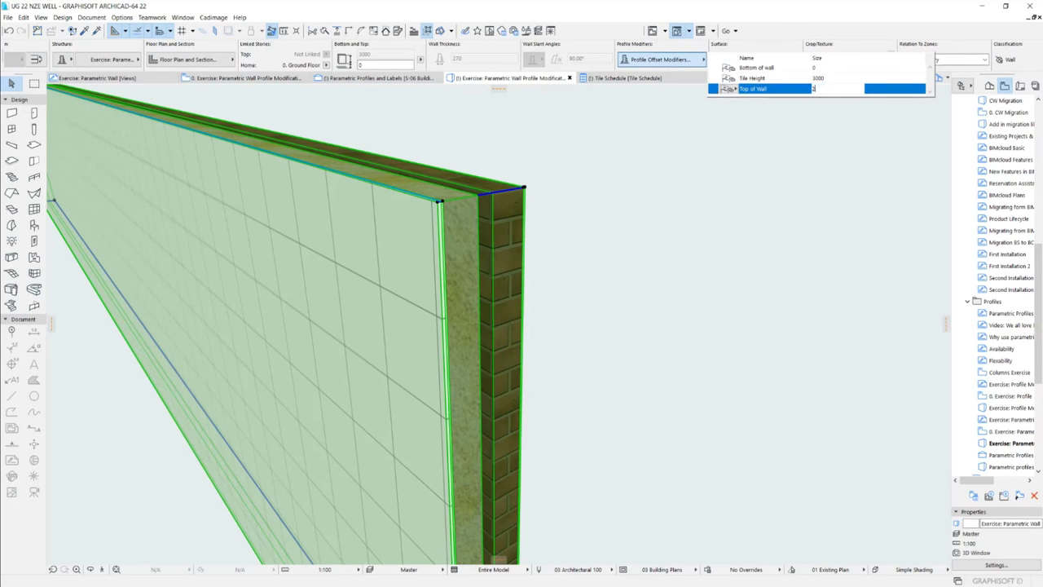
pyautogui.write('500')
pyautogui.press('Return')
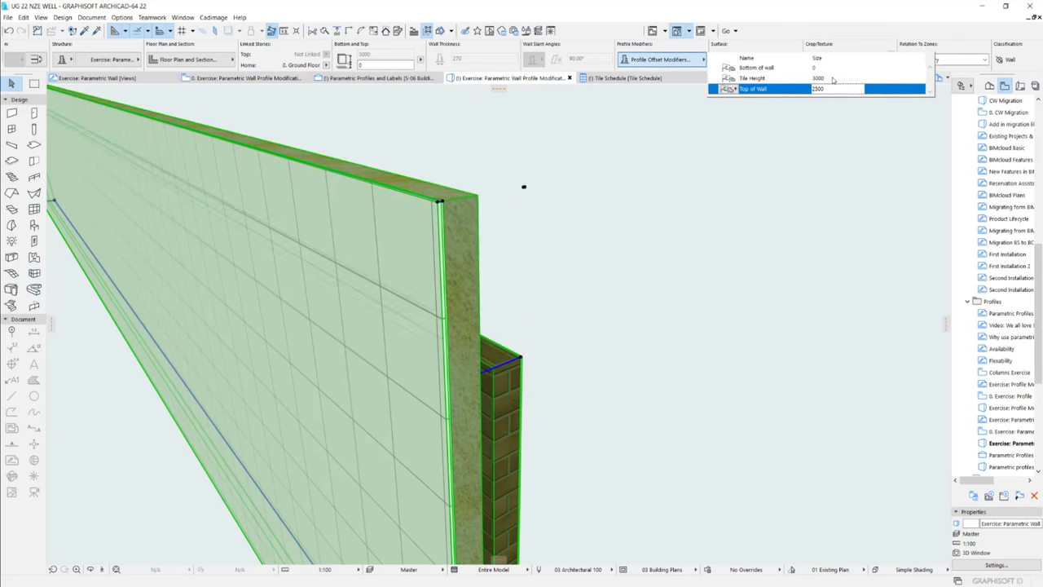
# Step: Reduce the wall's Tile Height modifier so the tiles form only a low strip along the base
pyautogui.click(831, 79)
pyautogui.write('1')
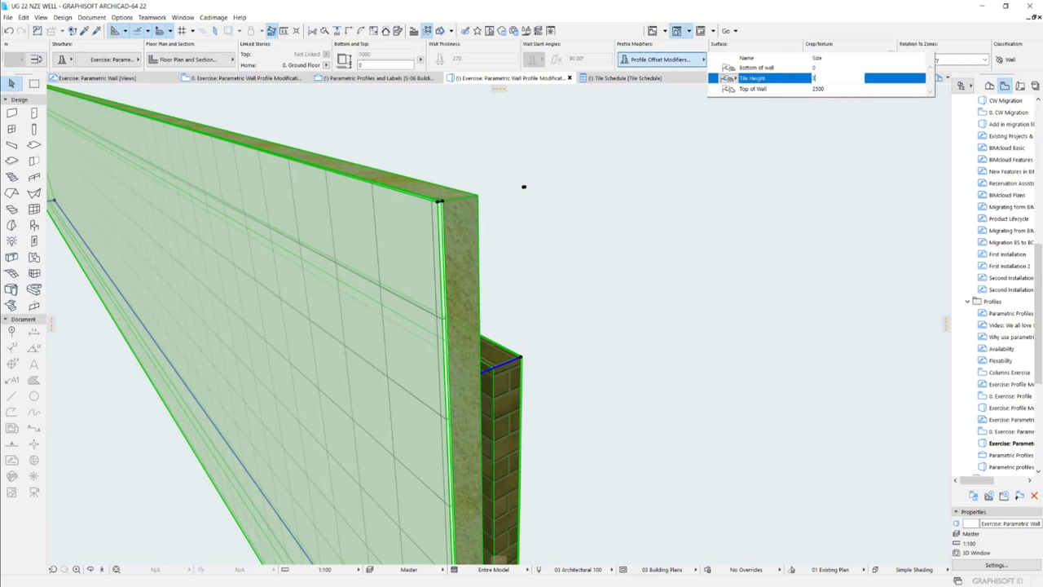
pyautogui.press('Return')
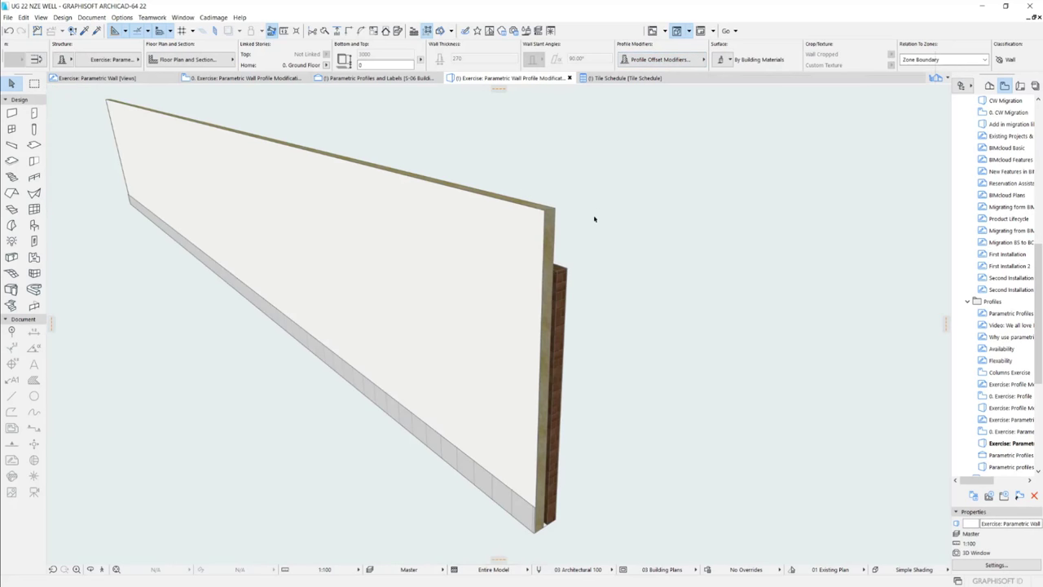
pyautogui.keyDown('shift'); pyautogui.moveTo(545, 325); pyautogui.dragTo(424, 368, button='middle'); pyautogui.keyUp('shift')
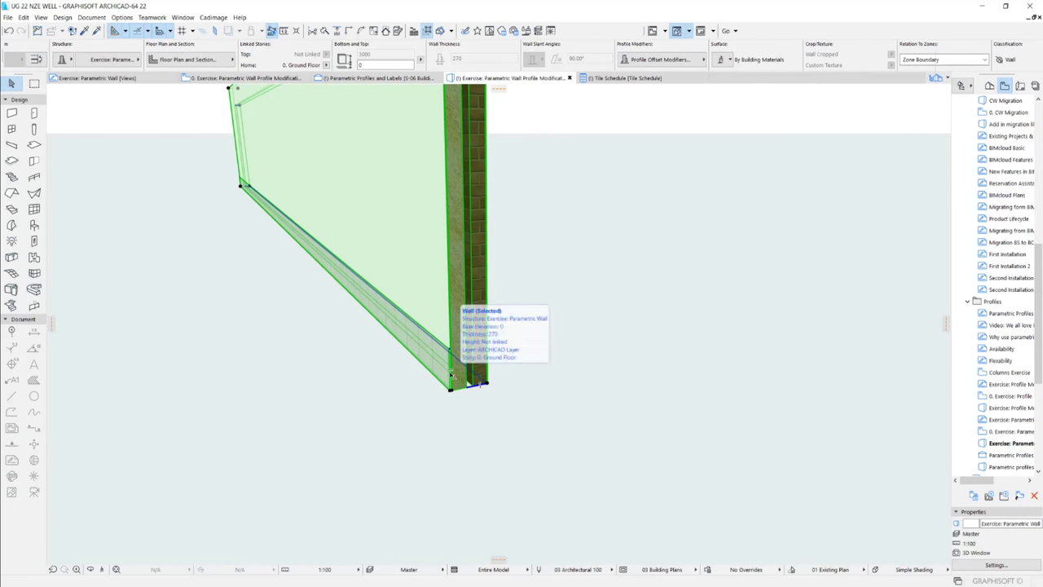
# Step: Raise the wall's Bottom of wall profile offset modifier so the insulation and tiles start above the brick's base
pyautogui.scroll(3, 426, 380)
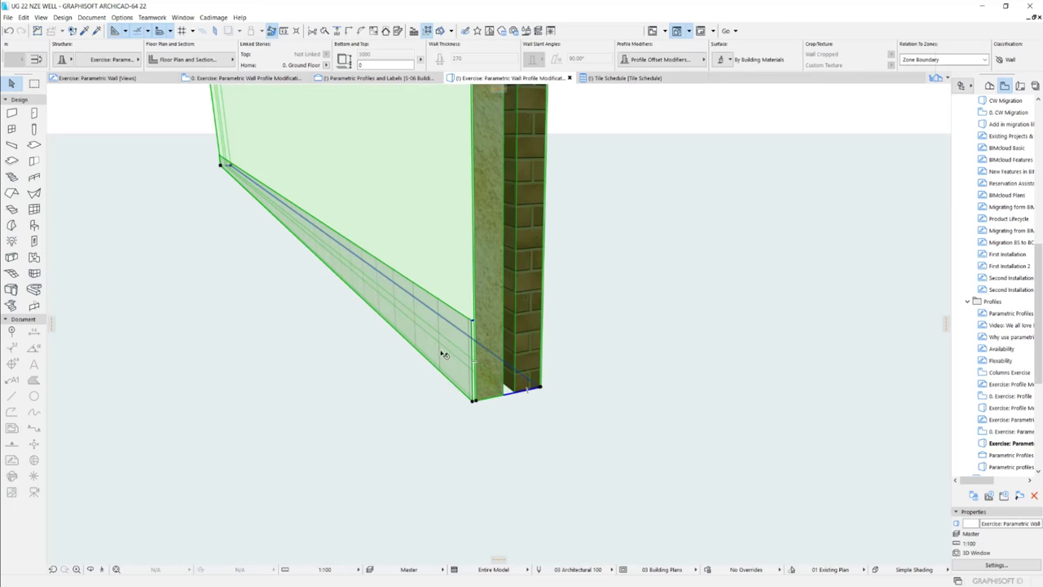
pyautogui.moveTo(445, 352)
pyautogui.keyDown('shift'); pyautogui.mouseDown(button='middle')
pyautogui.moveTo(489, 343)
pyautogui.moveTo(492, 354)
pyautogui.moveTo(613, 270)
pyautogui.moveTo(512, 296)
pyautogui.moveTo(446, 352)
pyautogui.mouseUp(button='middle'); pyautogui.keyUp('shift')
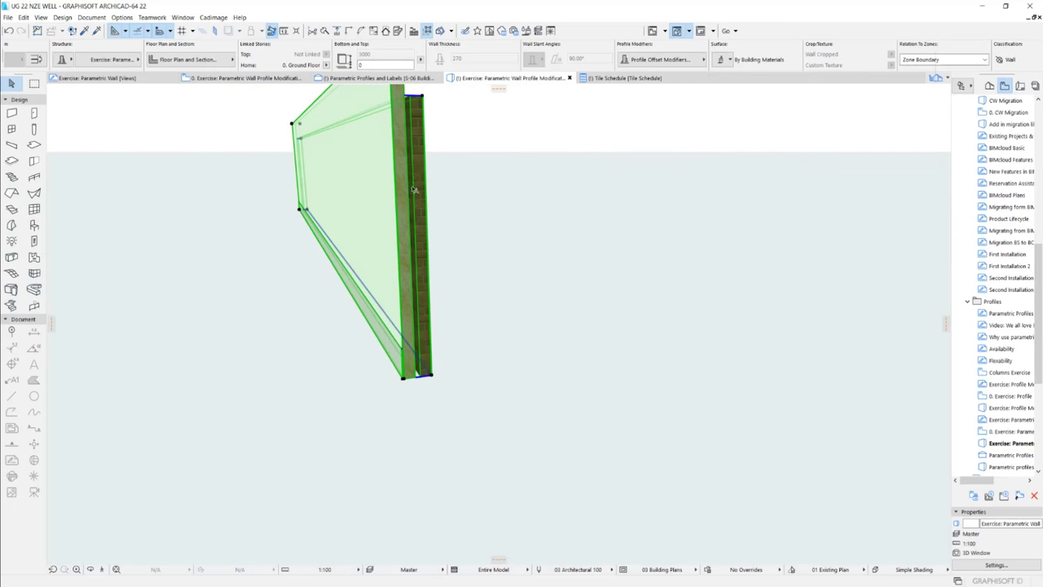
pyautogui.click(683, 62)
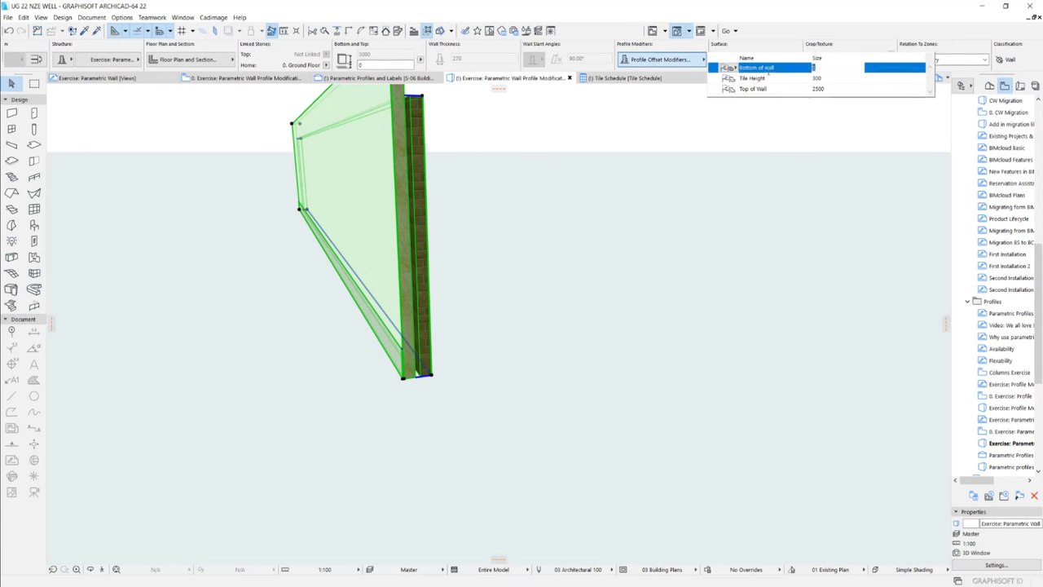
pyautogui.press('Return')
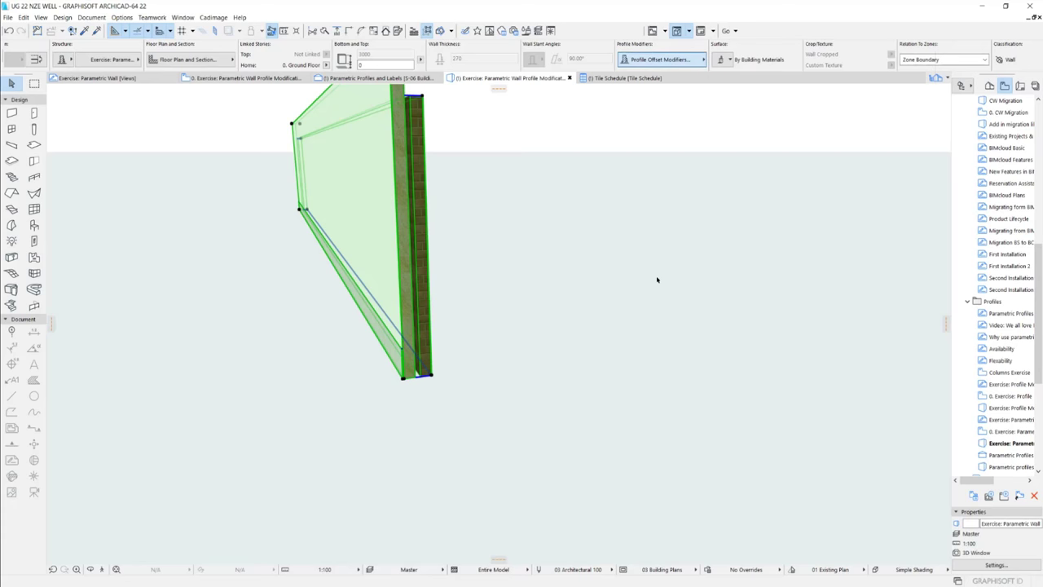
pyautogui.click(533, 379)
pyautogui.keyDown('shift'); pyautogui.moveTo(497, 407); pyautogui.dragTo(634, 335, button='middle'); pyautogui.keyUp('shift')
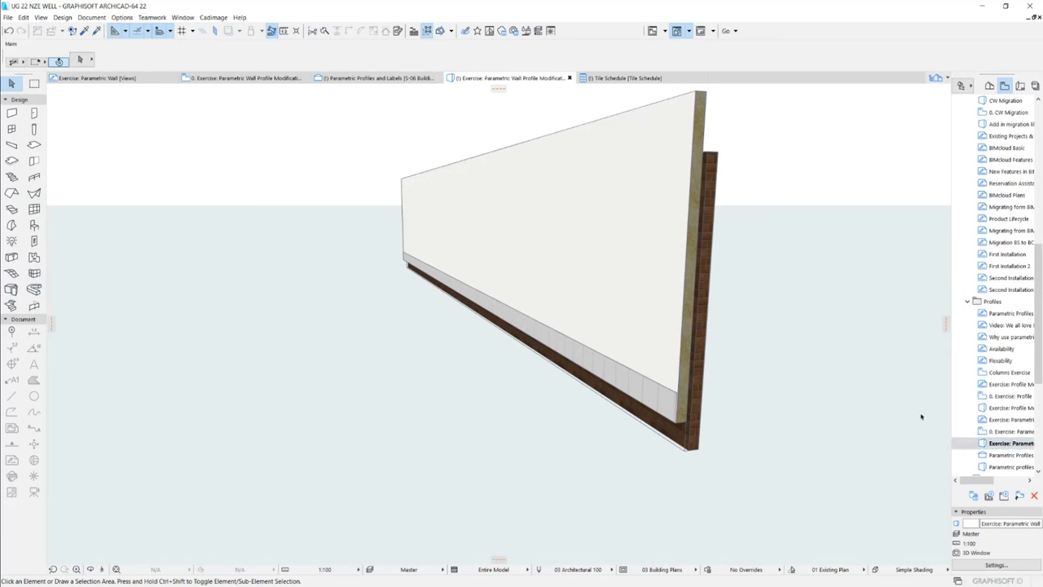
# Step: Open the Parametric Profiles and Labels view and widen the web of the 450 x 85 mm I-joist to 47 mm
pyautogui.doubleClick(996, 455)
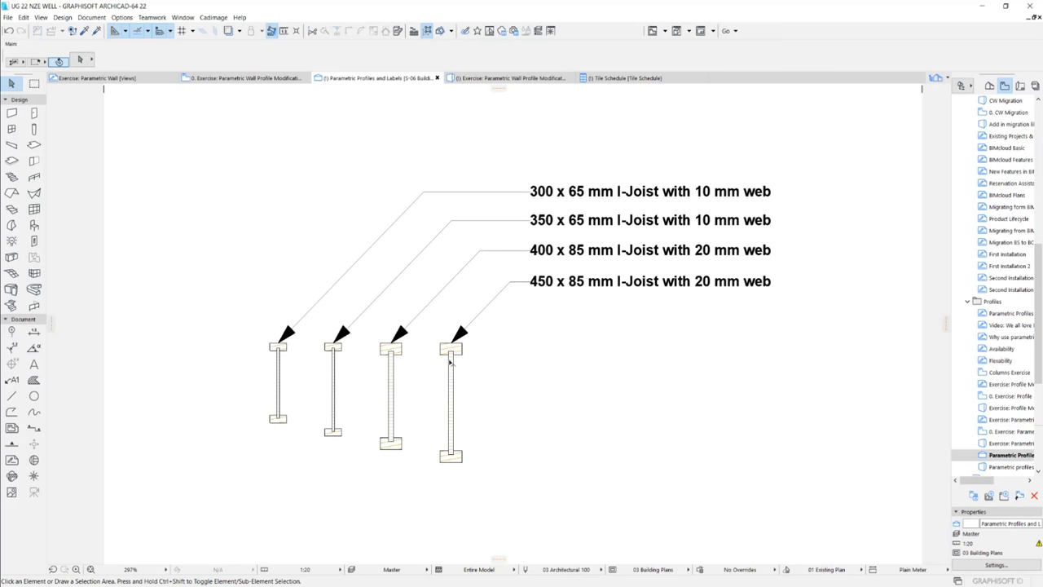
pyautogui.click(453, 393)
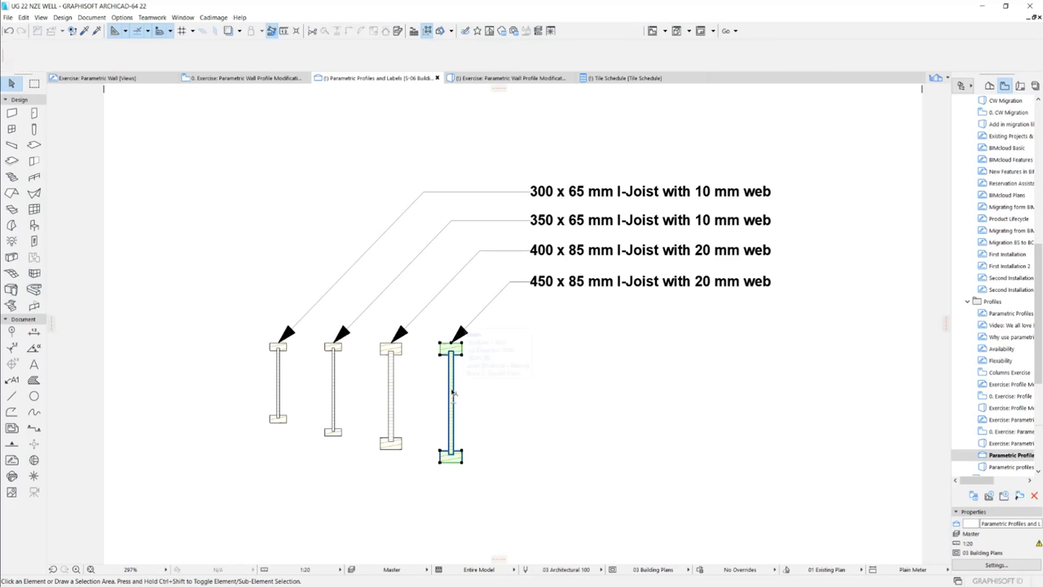
pyautogui.click(450, 393)
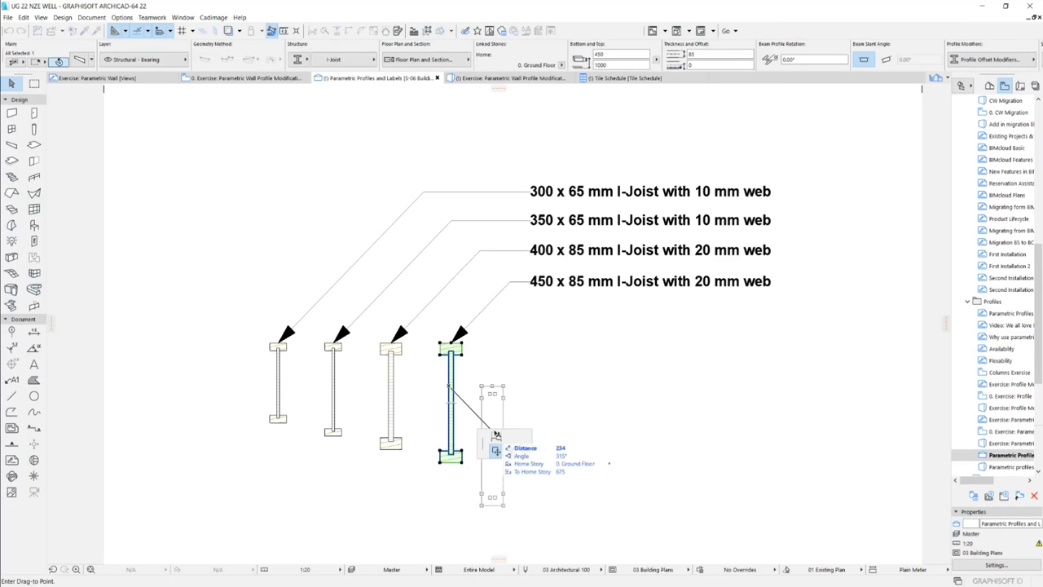
pyautogui.click(449, 389)
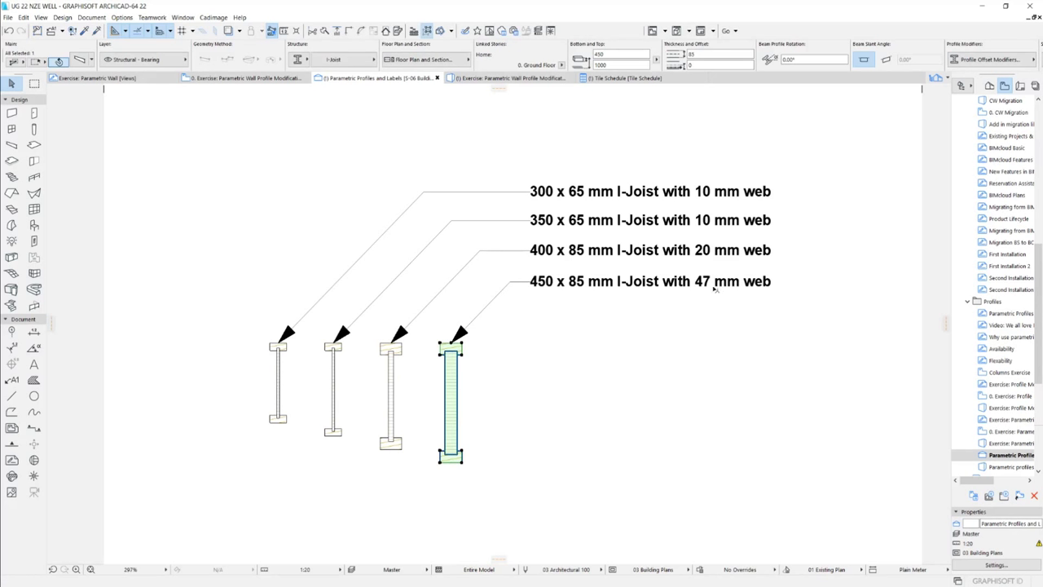
# Step: Reduce the Web Thickness of the 450 x 85 mm I-joist to 11 mm and deselect it
pyautogui.click(447, 398)
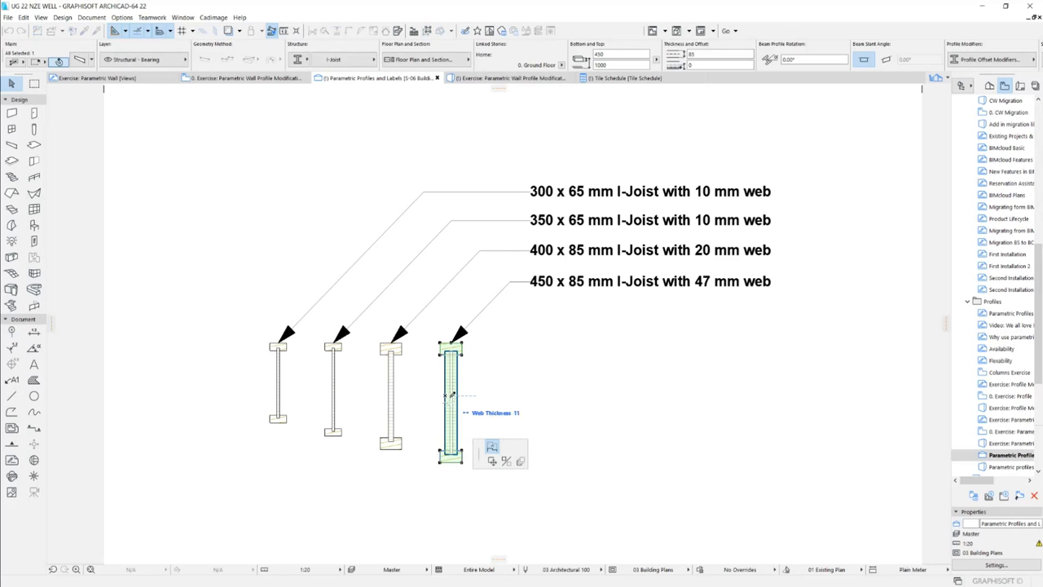
pyautogui.click(467, 405)
pyautogui.click(710, 419)
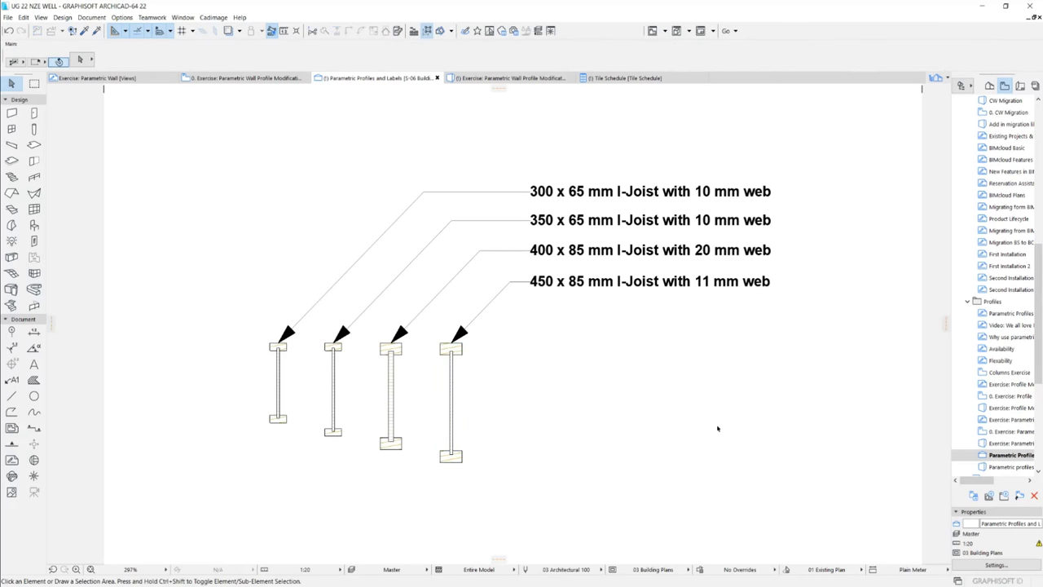
# Step: Open the Parametric profiles: Other Uses 3D view at the front corner of the reception desk
pyautogui.doubleClick(1001, 468)
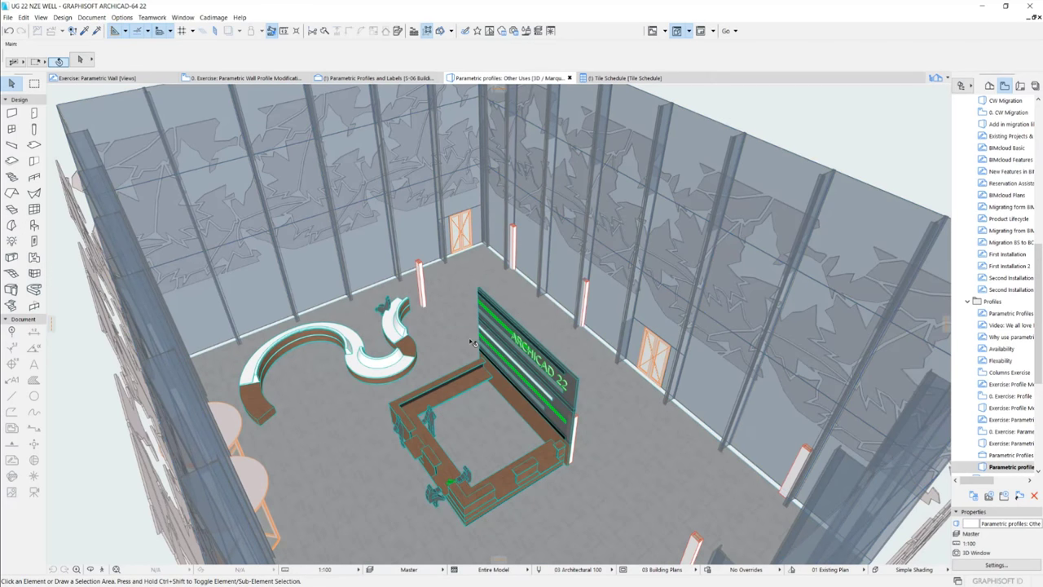
pyautogui.moveTo(473, 343); pyautogui.dragTo(540, 413, button='middle')
pyautogui.scroll(5, 540, 413)
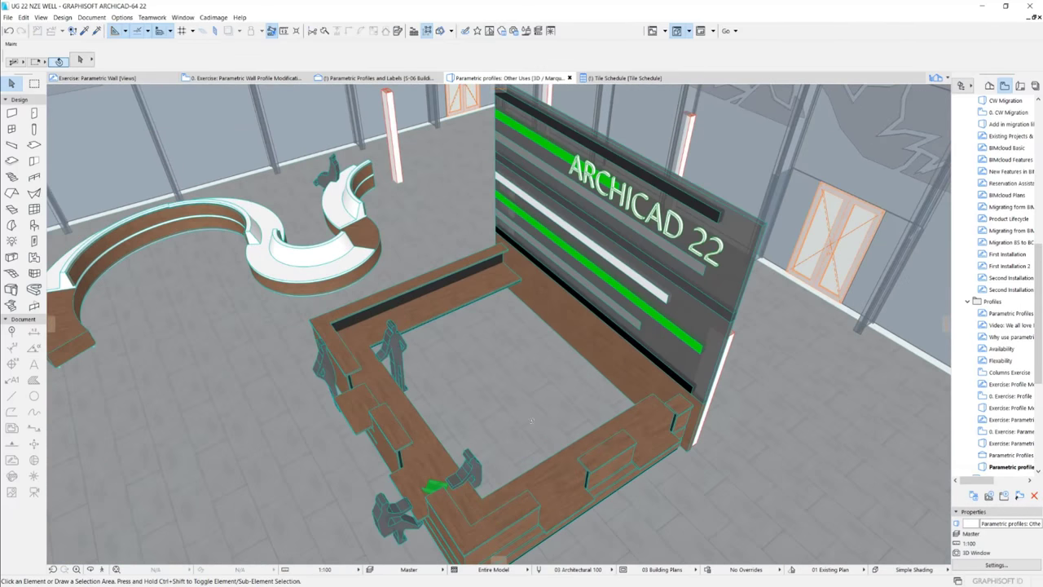
pyautogui.keyDown('shift'); pyautogui.moveTo(527, 372); pyautogui.dragTo(561, 301, button='middle'); pyautogui.keyUp('shift')
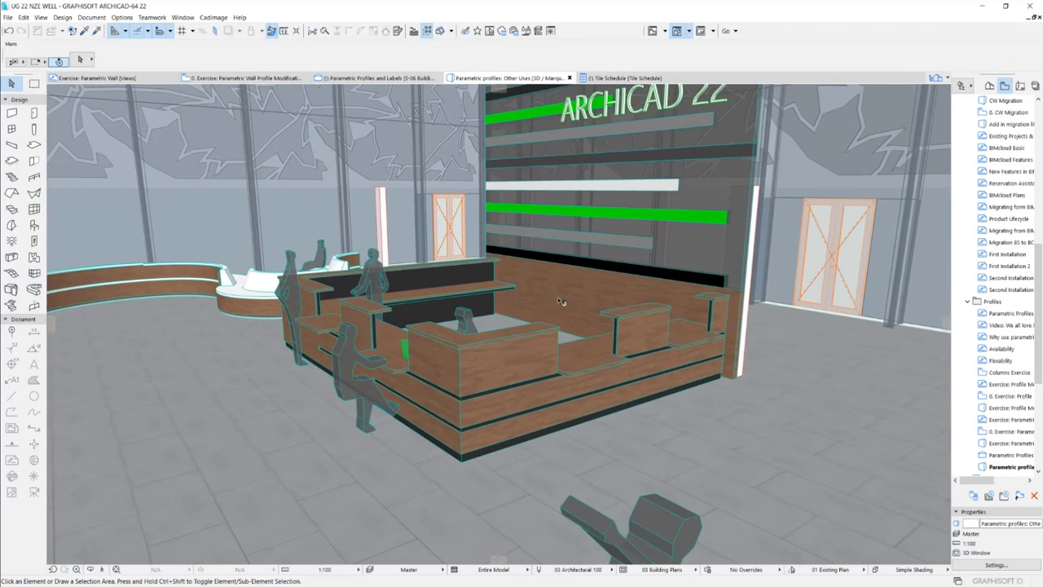
pyautogui.moveTo(462, 292)
pyautogui.keyDown('shift'); pyautogui.mouseDown(button='middle')
pyautogui.moveTo(444, 299)
pyautogui.moveTo(471, 303)
pyautogui.mouseUp(button='middle'); pyautogui.keyUp('shift')
pyautogui.scroll(4, 674, 397)
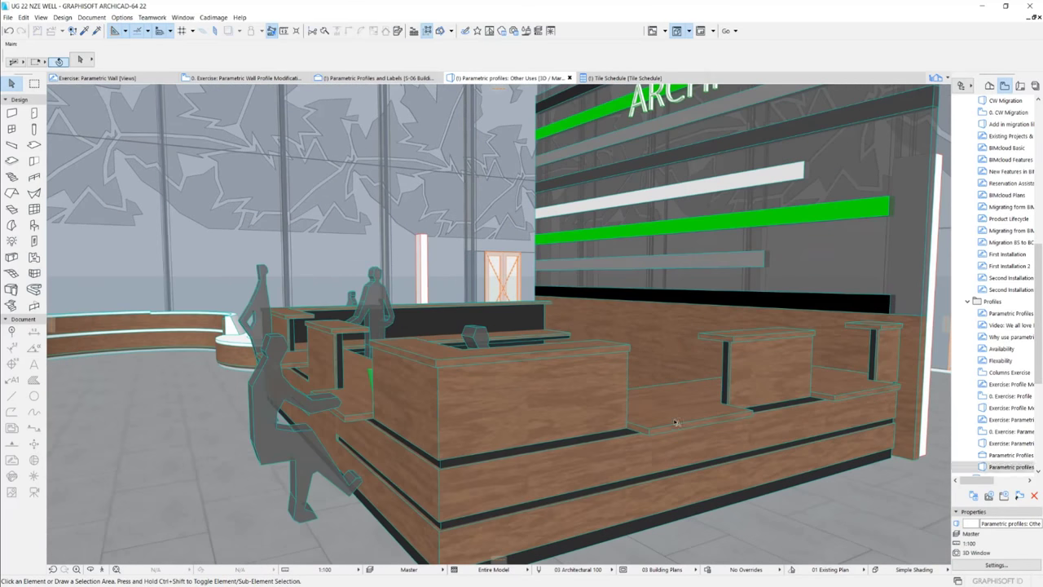
# Step: Raise the desk height modifier of the low reception desk segment beside the corner to match the adjacent high counters
pyautogui.click(673, 422)
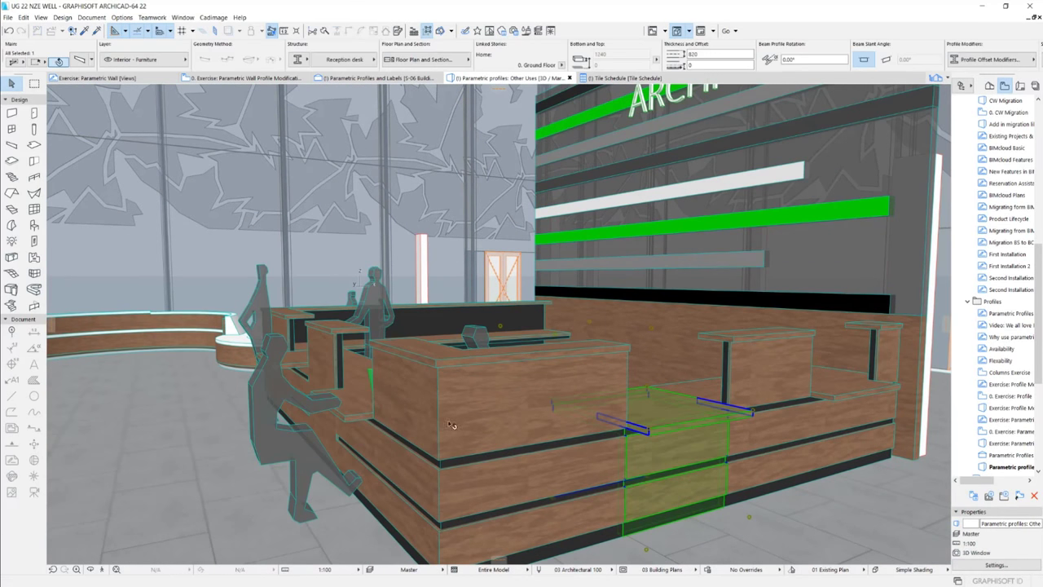
pyautogui.click(538, 417)
pyautogui.click(692, 423)
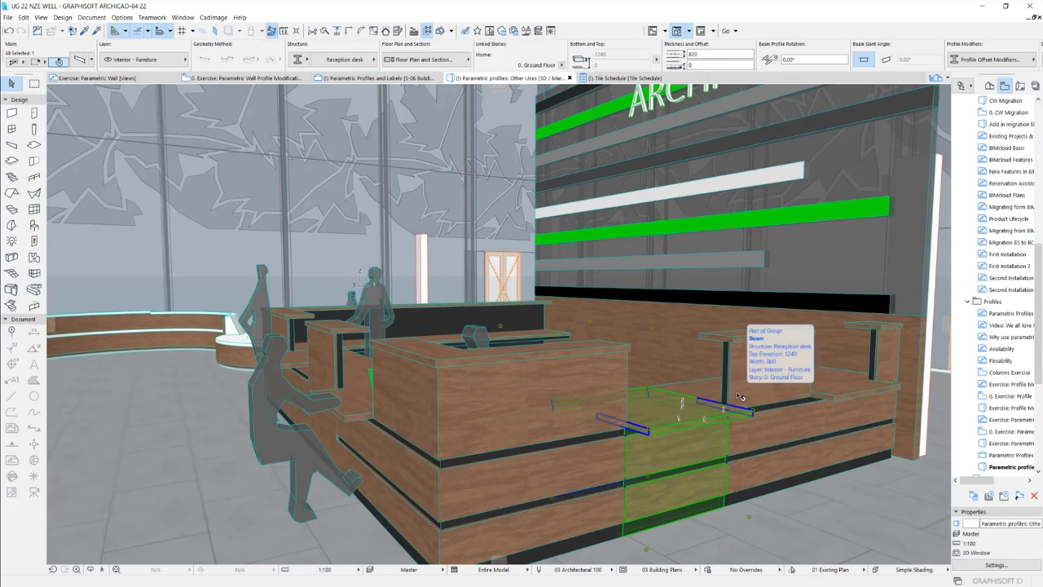
pyautogui.click(639, 427)
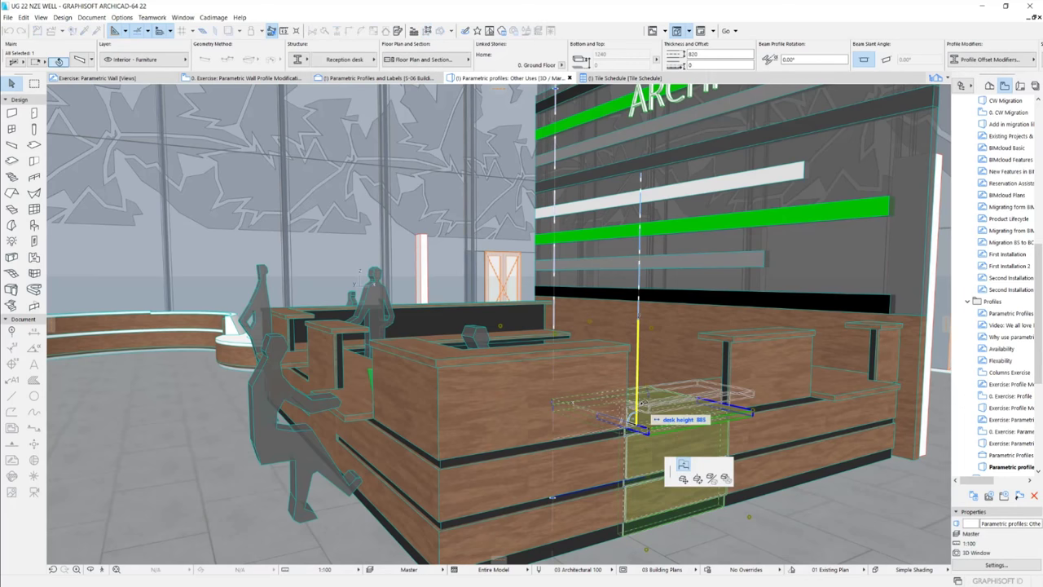
pyautogui.click(671, 429)
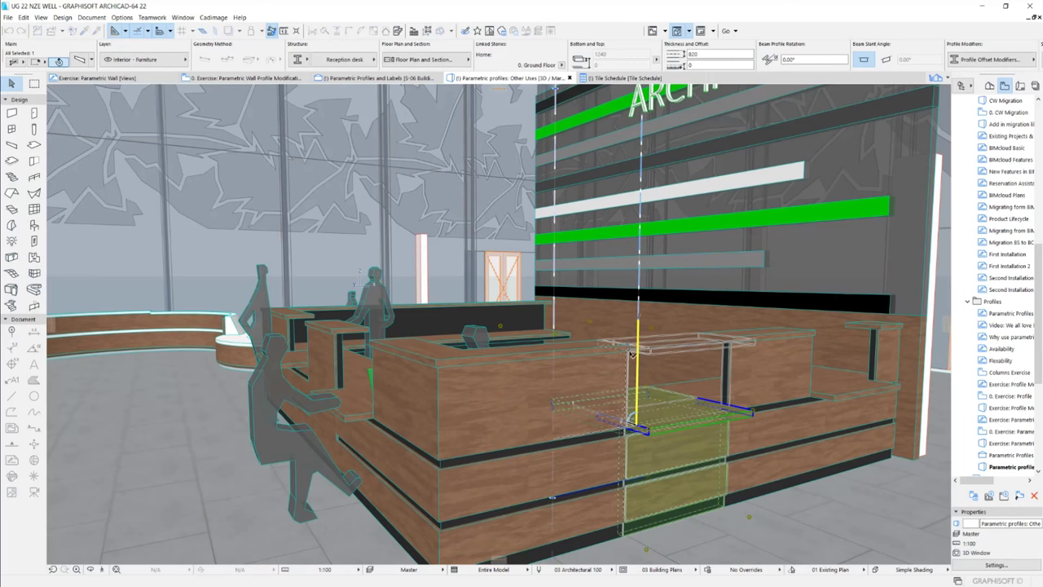
pyautogui.scroll(3, 535, 390)
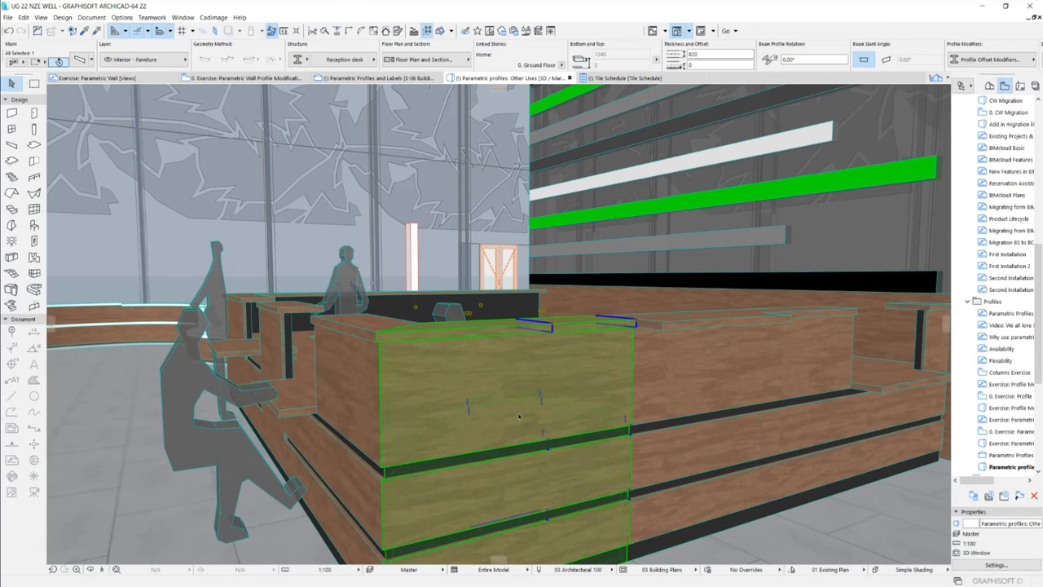
# Step: Increase the covering gap modifier of the reception desk's corner segment to about 550 mm, opening wide dark bands in its front
pyautogui.scroll(5, 518, 412)
pyautogui.scroll(-5, 549, 439)
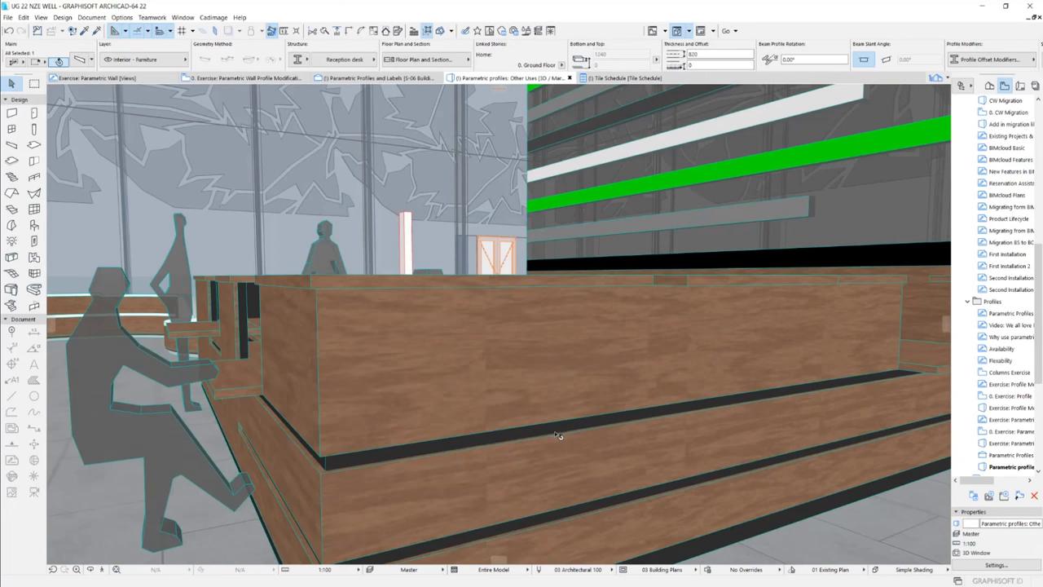
pyautogui.scroll(1, 546, 433)
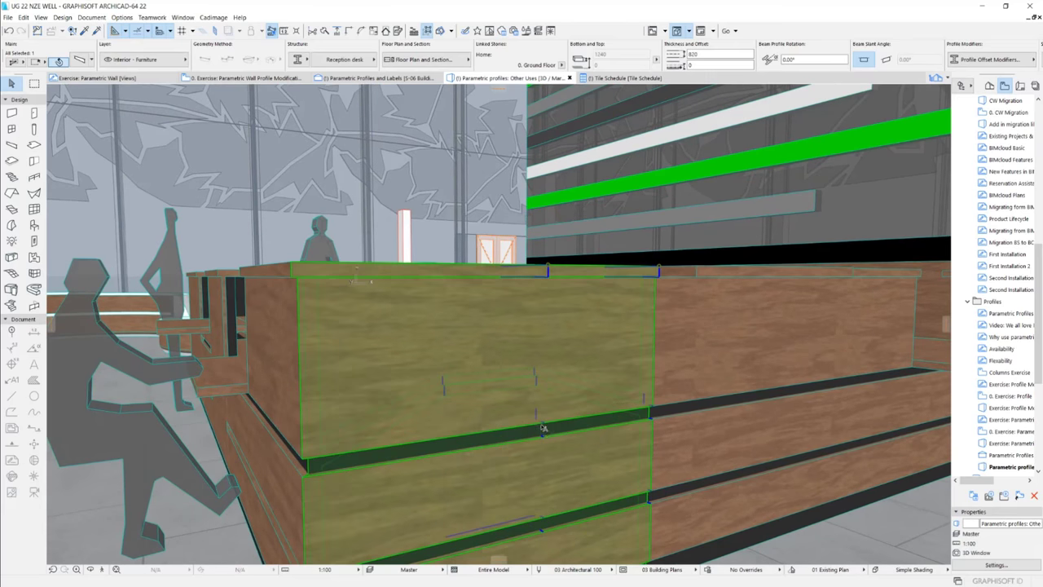
pyautogui.moveTo(542, 422)
pyautogui.keyDown('shift'); pyautogui.mouseDown(button='middle')
pyautogui.moveTo(571, 426)
pyautogui.moveTo(553, 429)
pyautogui.mouseUp(button='middle'); pyautogui.keyUp('shift')
pyautogui.scroll(3, 561, 416)
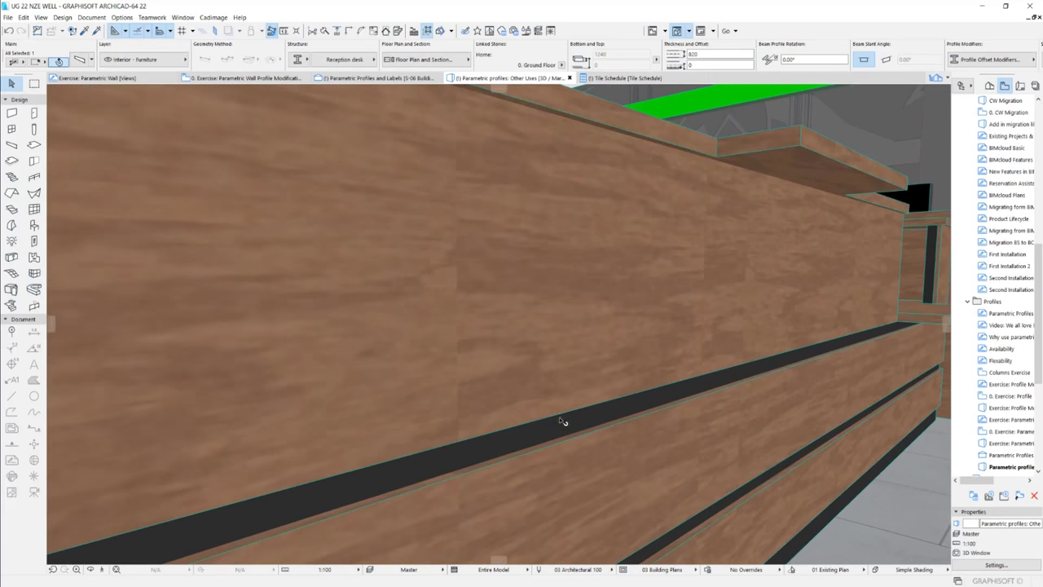
pyautogui.click(560, 412)
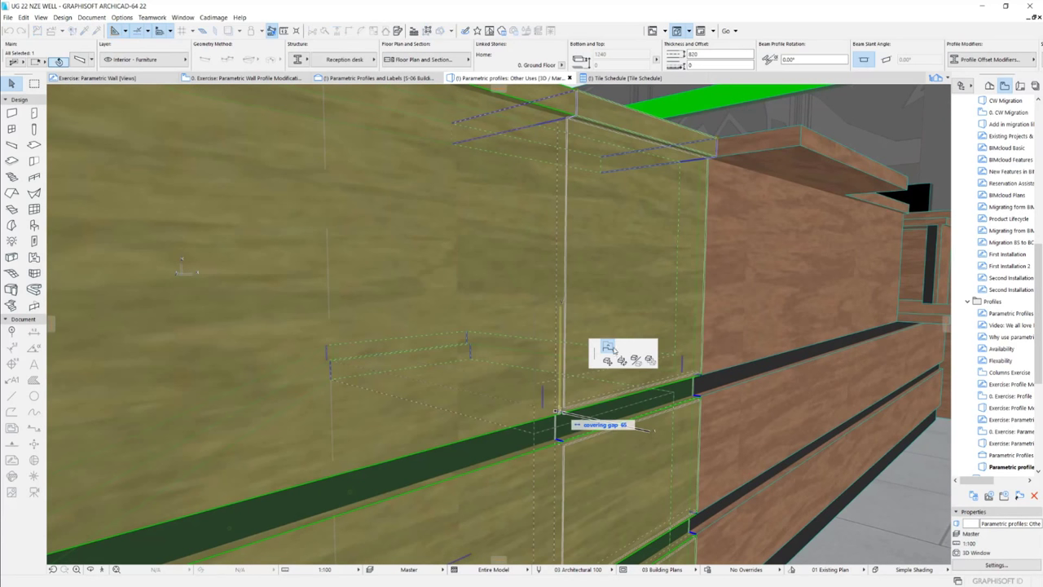
pyautogui.click(609, 348)
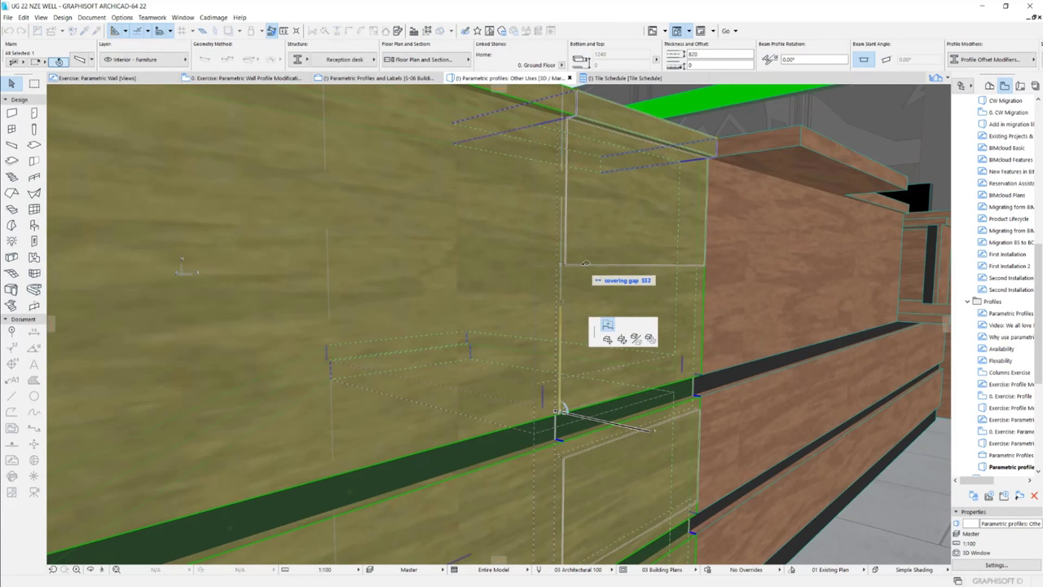
pyautogui.click(585, 273)
pyautogui.scroll(-3, 668, 330)
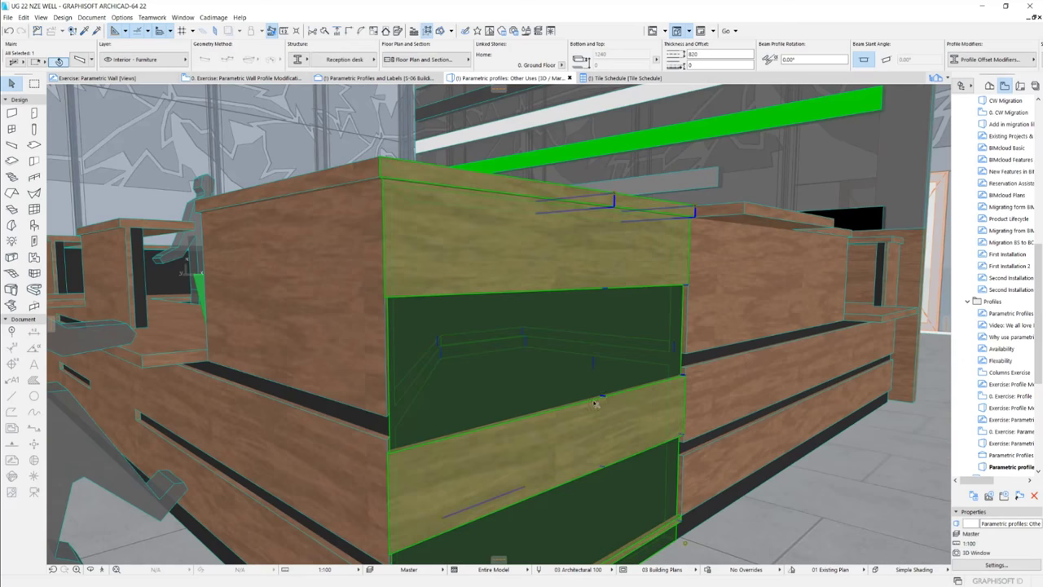
pyautogui.scroll(3, 603, 398)
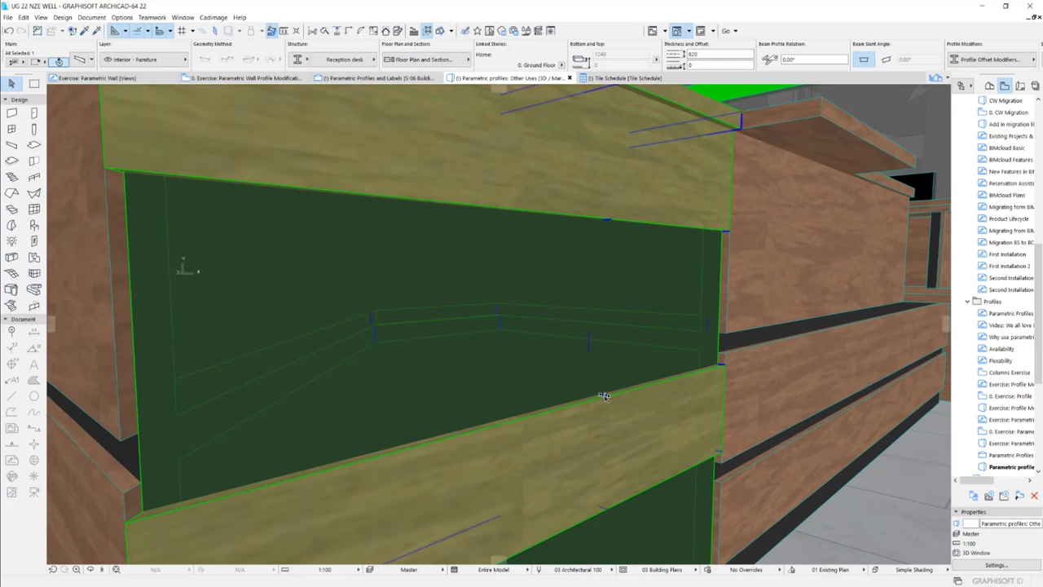
pyautogui.click(603, 396)
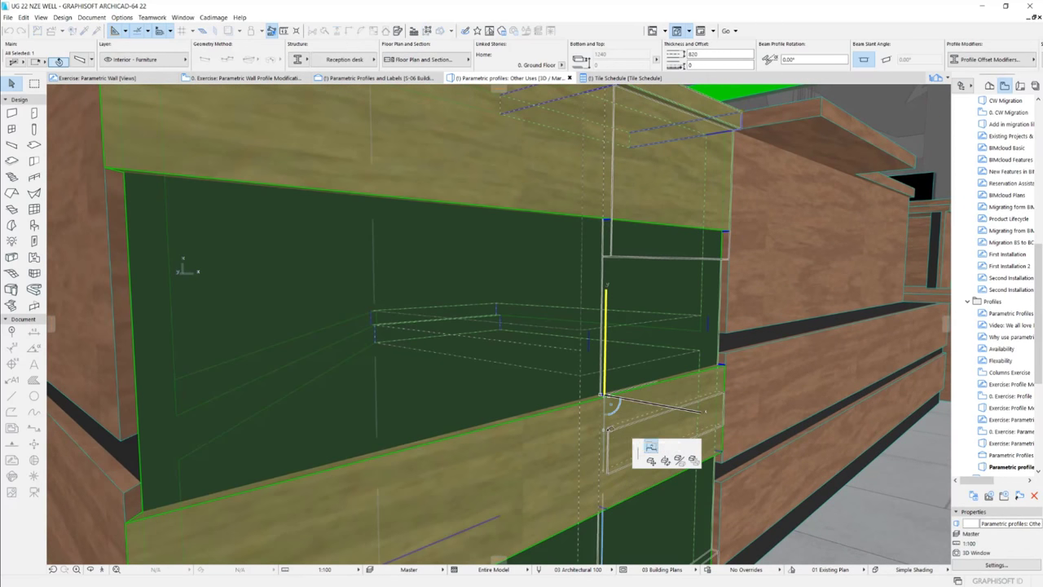
pyautogui.press('Escape')
# Step: Examine the reception desk's front from several angles, comparing the widened bands with the narrow covering gap at the neighbouring segment joint
pyautogui.scroll(5, 763, 414)
pyautogui.scroll(-8, 764, 414)
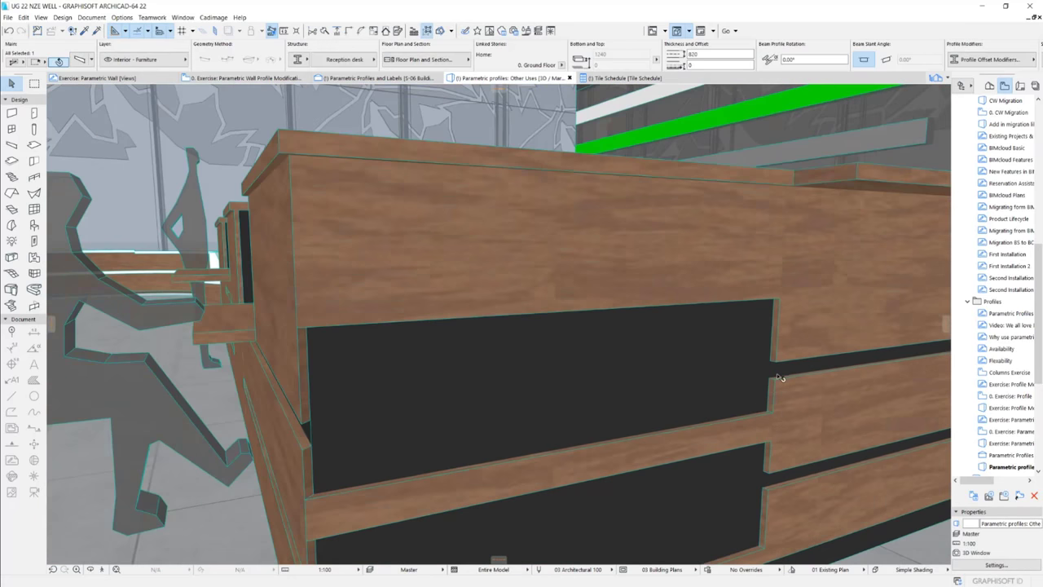
pyautogui.scroll(2, 774, 410)
pyautogui.keyDown('shift'); pyautogui.moveTo(776, 410); pyautogui.dragTo(725, 404, button='middle'); pyautogui.keyUp('shift')
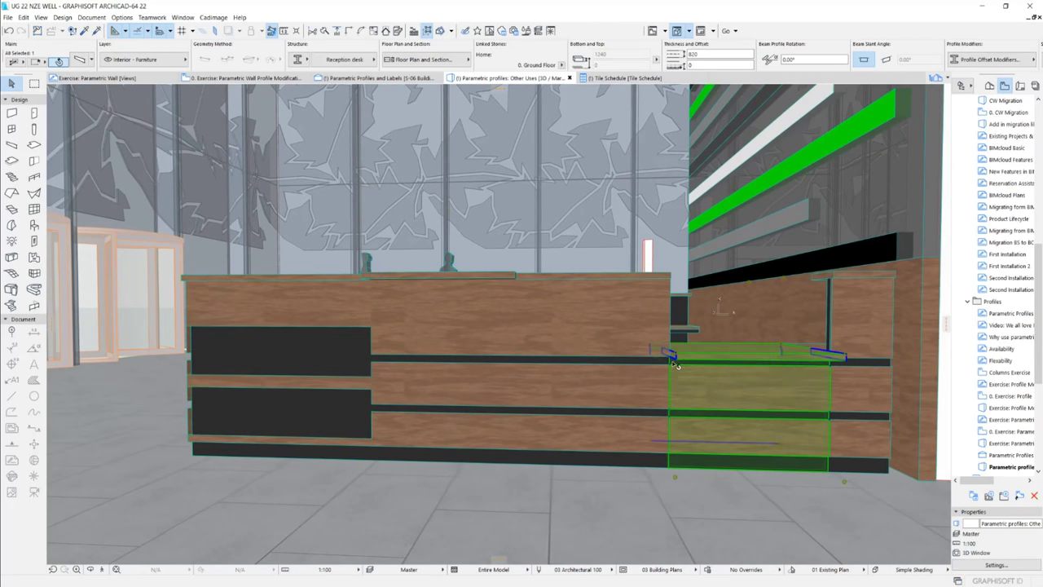
pyautogui.scroll(1, 537, 361)
pyautogui.scroll(3, 537, 361)
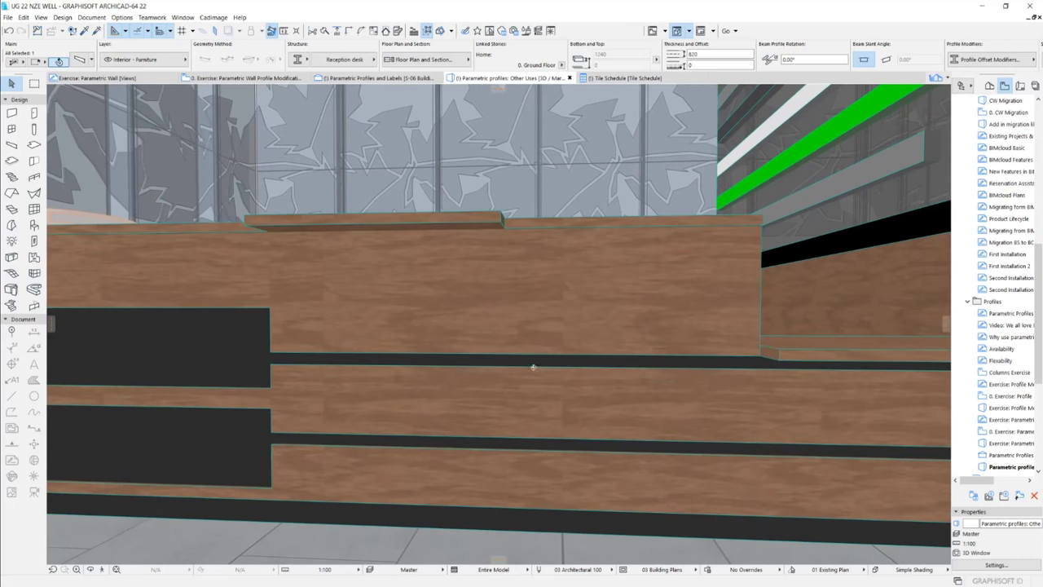
pyautogui.keyDown('shift'); pyautogui.moveTo(533, 366); pyautogui.dragTo(561, 315, button='middle'); pyautogui.keyUp('shift')
pyautogui.scroll(4, 489, 355)
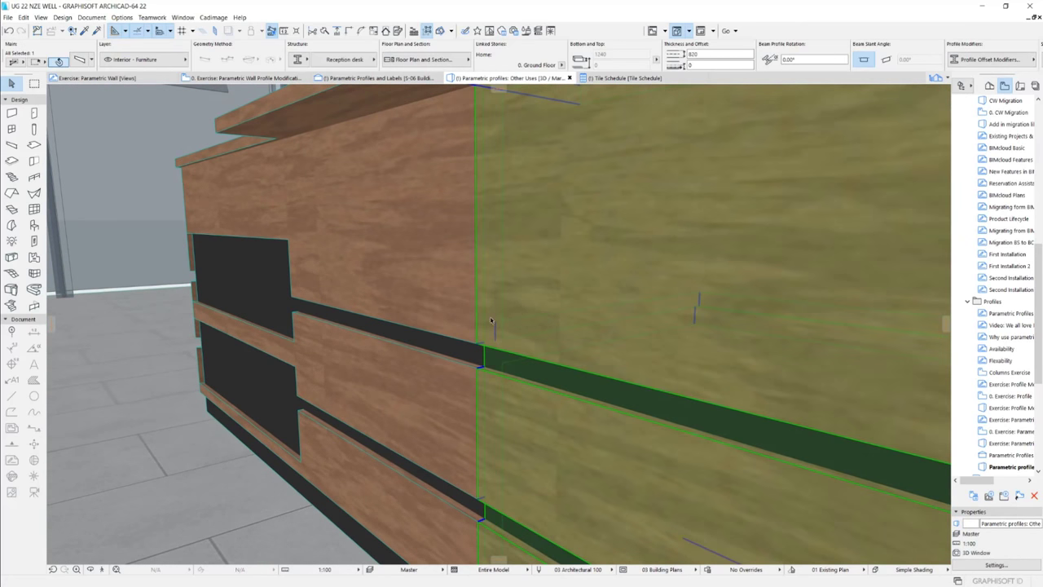
pyautogui.keyDown('shift'); pyautogui.moveTo(491, 321); pyautogui.dragTo(488, 360, button='middle'); pyautogui.keyUp('shift')
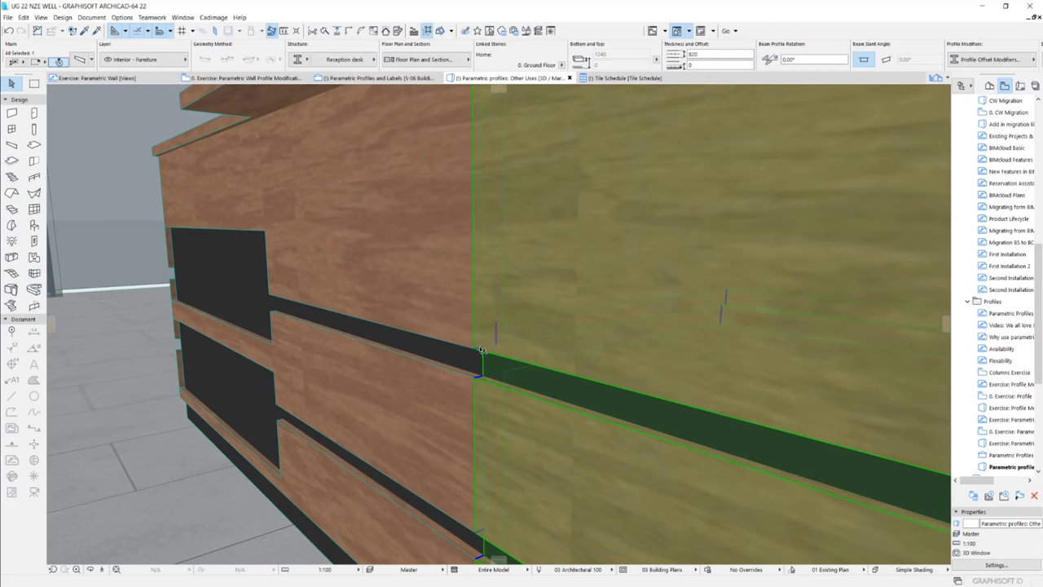
pyautogui.moveTo(481, 349)
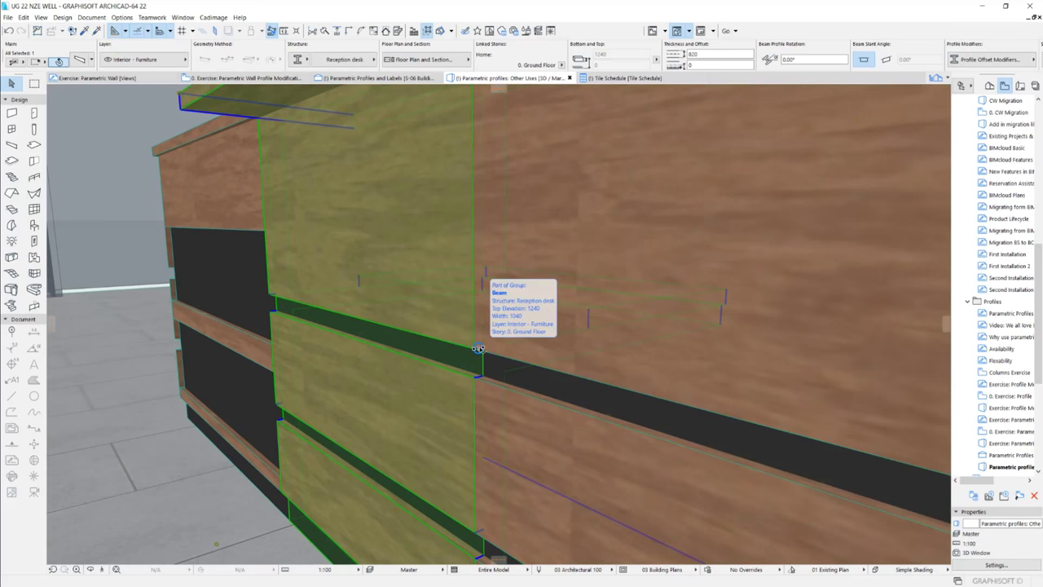
pyautogui.keyDown('shift'); pyautogui.moveTo(491, 347); pyautogui.dragTo(484, 357, button='middle'); pyautogui.keyUp('shift')
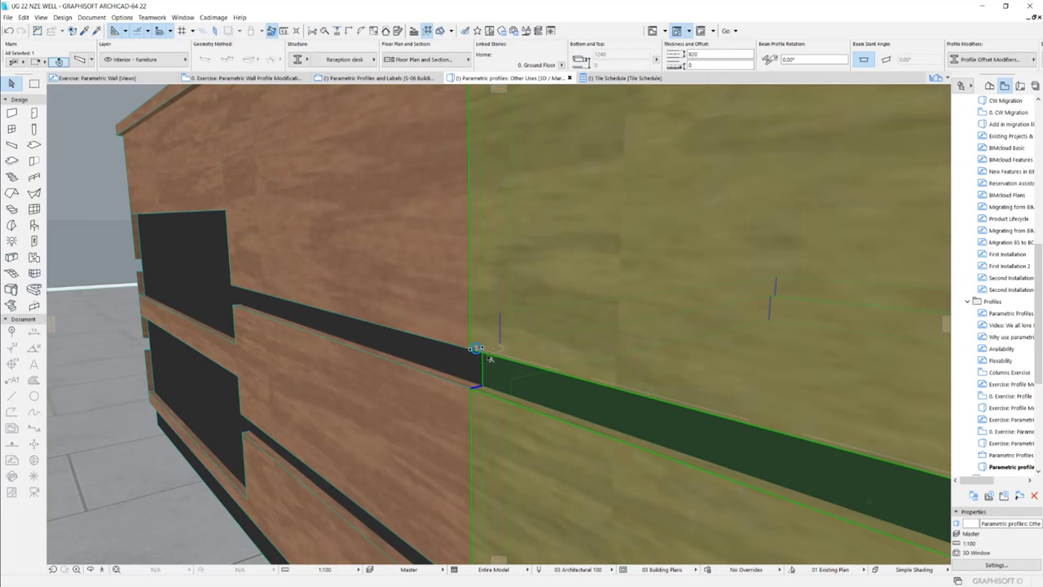
# Step: Increase the covering gap modifier of the neighbouring reception desk segment to about 414 mm, level with the top of the existing wide dark band
pyautogui.keyDown('shift'); pyautogui.moveTo(476, 349); pyautogui.dragTo(473, 356, button='middle'); pyautogui.keyUp('shift')
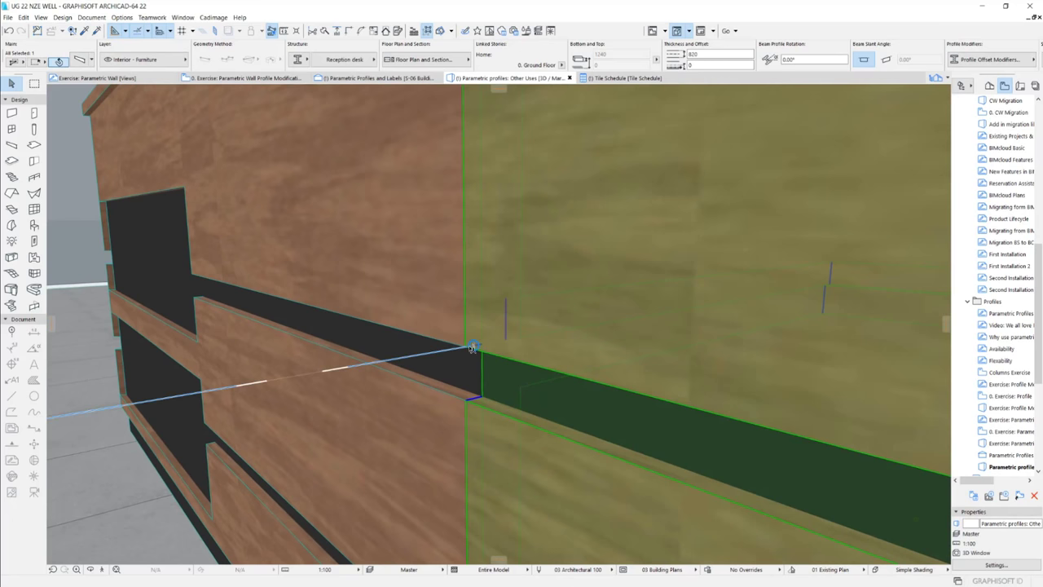
pyautogui.press('Escape')
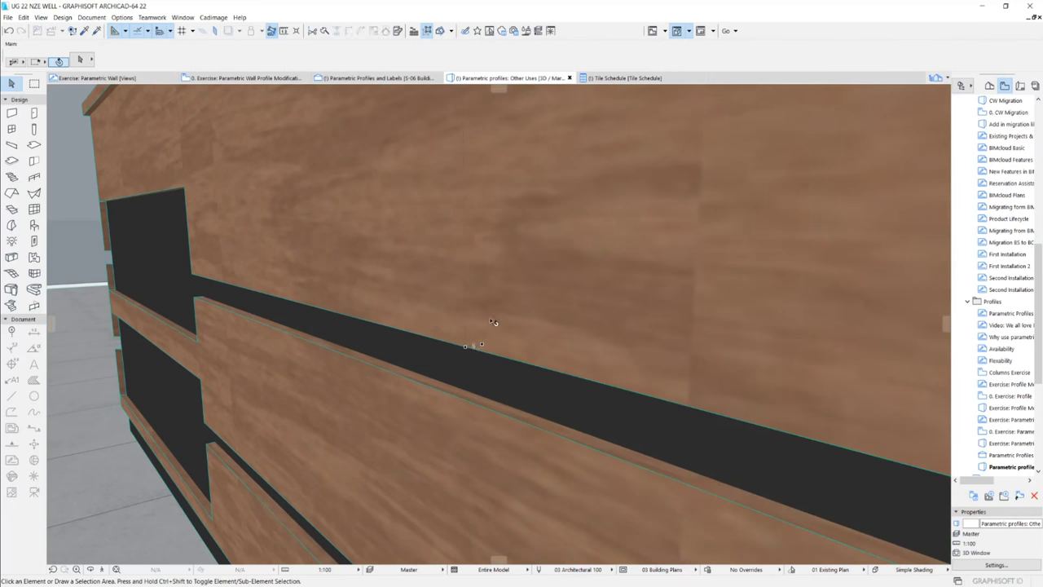
pyautogui.click(472, 346)
pyautogui.click(471, 349)
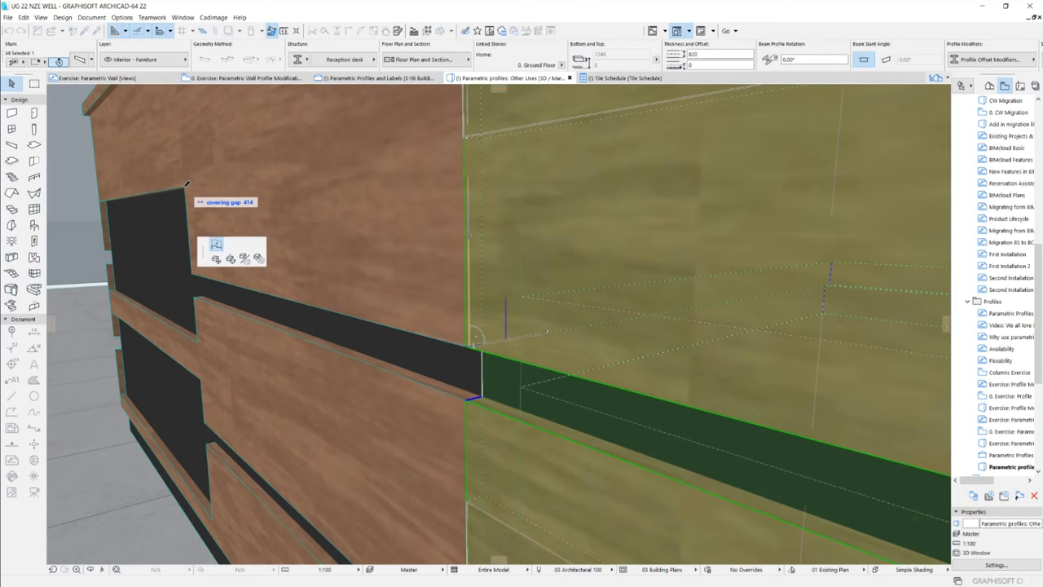
pyautogui.press('Escape')
pyautogui.scroll(-10, 494, 419)
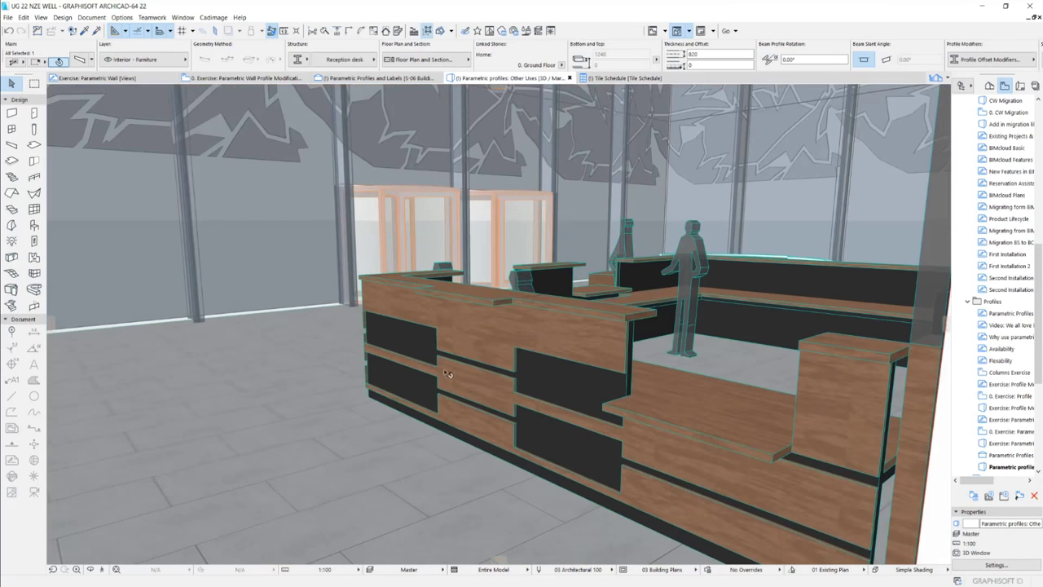
# Step: Lower the Top-left offset modifier of the lounge seating's end segment beside the chair to flatten its backrest down to the seat
pyautogui.keyDown('shift'); pyautogui.moveTo(534, 364); pyautogui.dragTo(603, 334, button='middle'); pyautogui.keyUp('shift')
pyautogui.scroll(-3, 423, 397)
pyautogui.click(527, 363)
pyautogui.scroll(5, 615, 328)
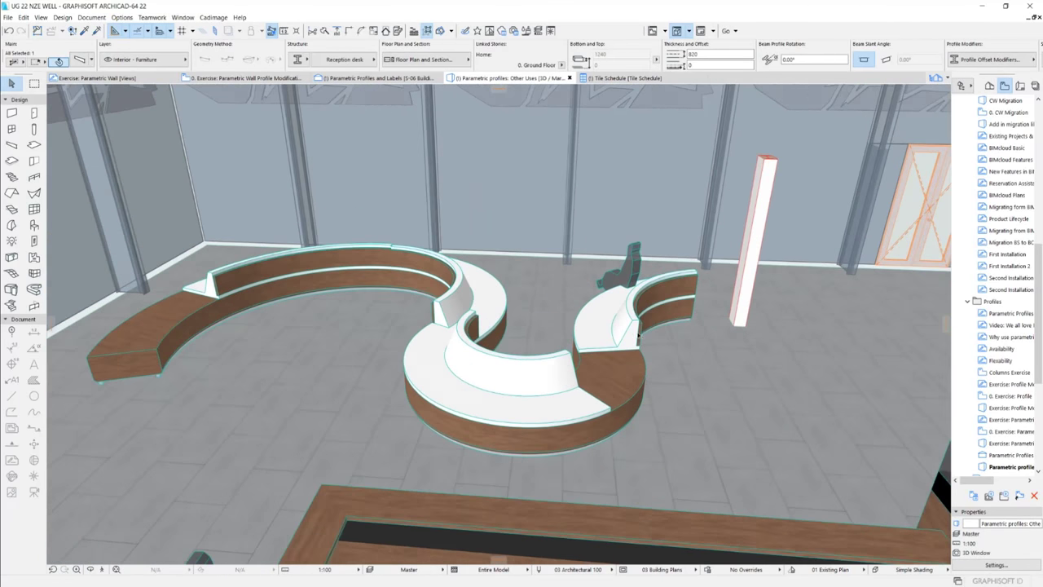
pyautogui.scroll(5, 615, 327)
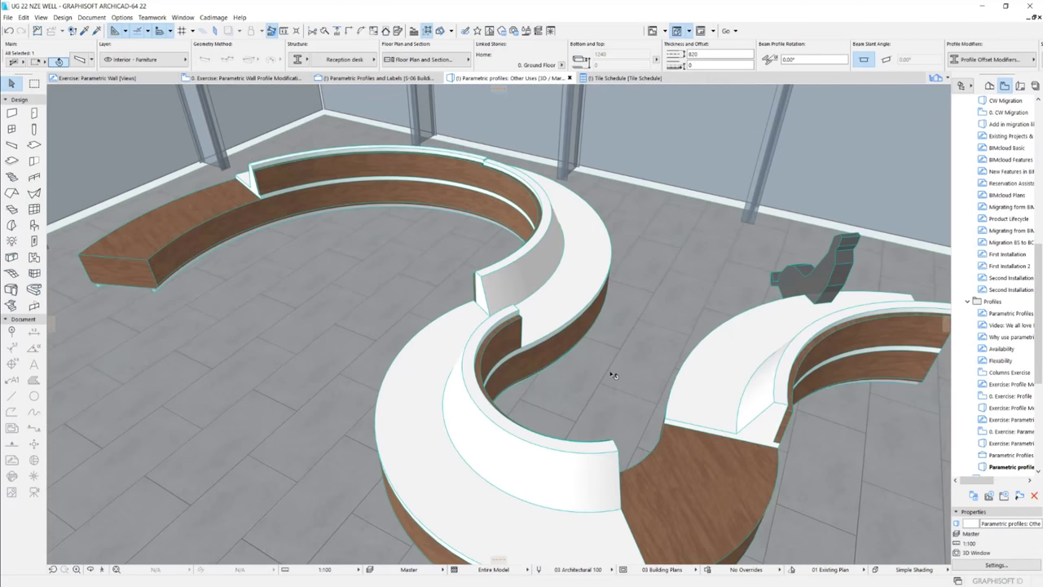
pyautogui.scroll(-5, 609, 371)
pyautogui.keyDown('shift'); pyautogui.moveTo(661, 447); pyautogui.dragTo(571, 407, button='middle'); pyautogui.keyUp('shift')
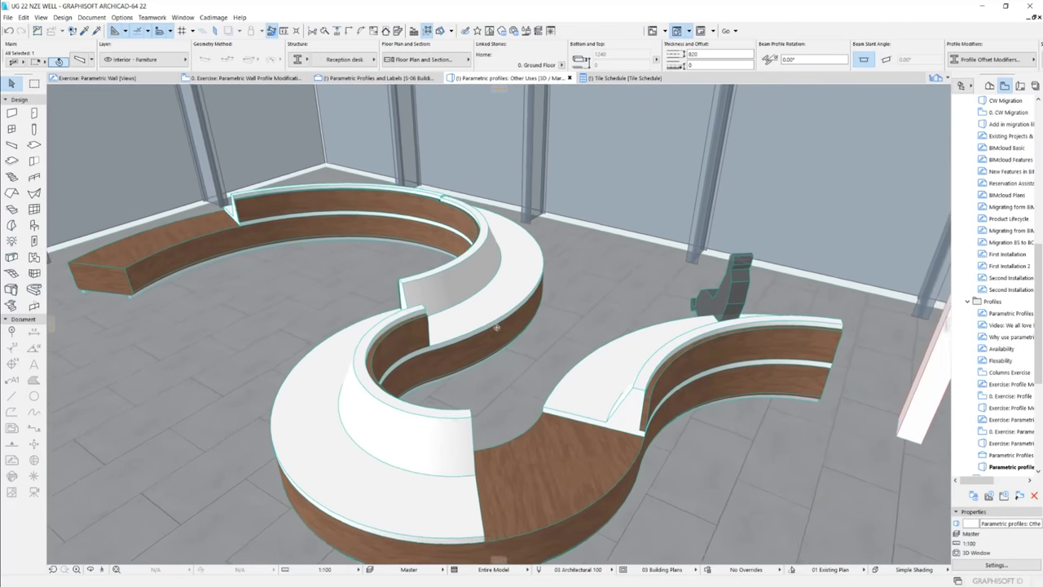
pyautogui.scroll(5, 563, 401)
pyautogui.keyDown('shift'); pyautogui.moveTo(448, 306); pyautogui.dragTo(525, 379, button='middle'); pyautogui.keyUp('shift')
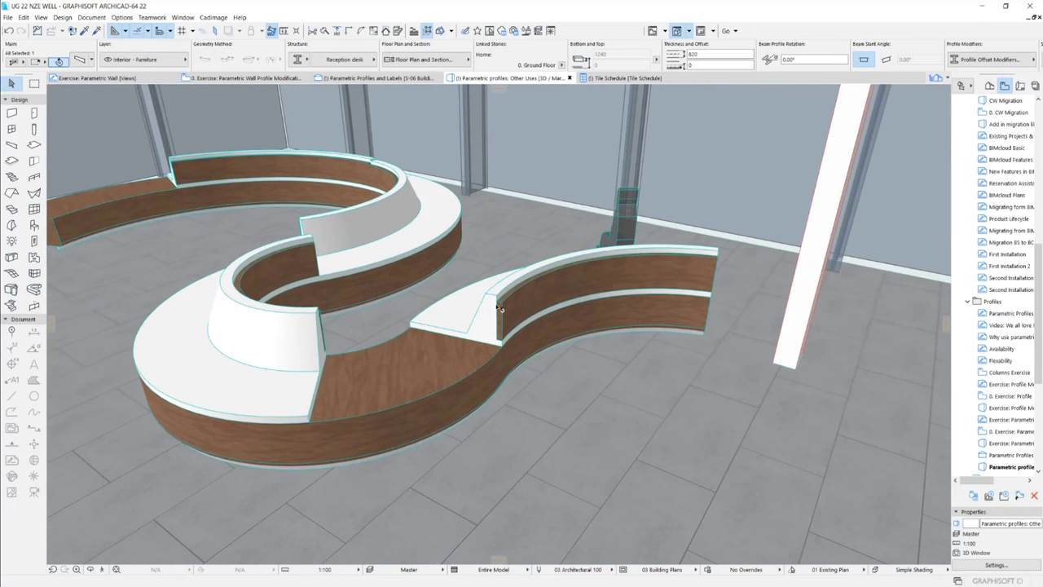
pyautogui.keyDown('shift'); pyautogui.moveTo(500, 308); pyautogui.dragTo(766, 345, button='middle'); pyautogui.keyUp('shift')
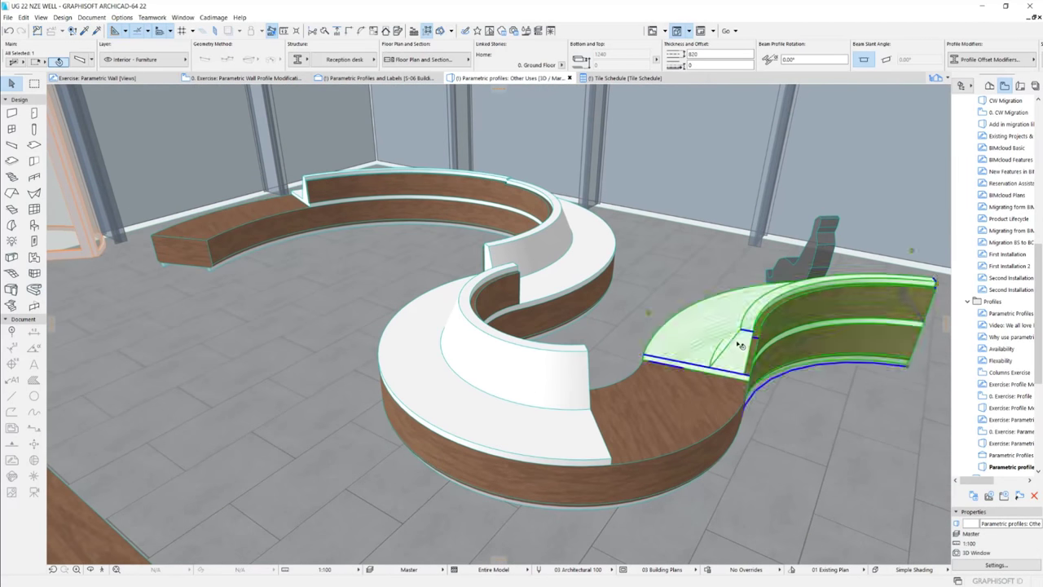
pyautogui.click(748, 332)
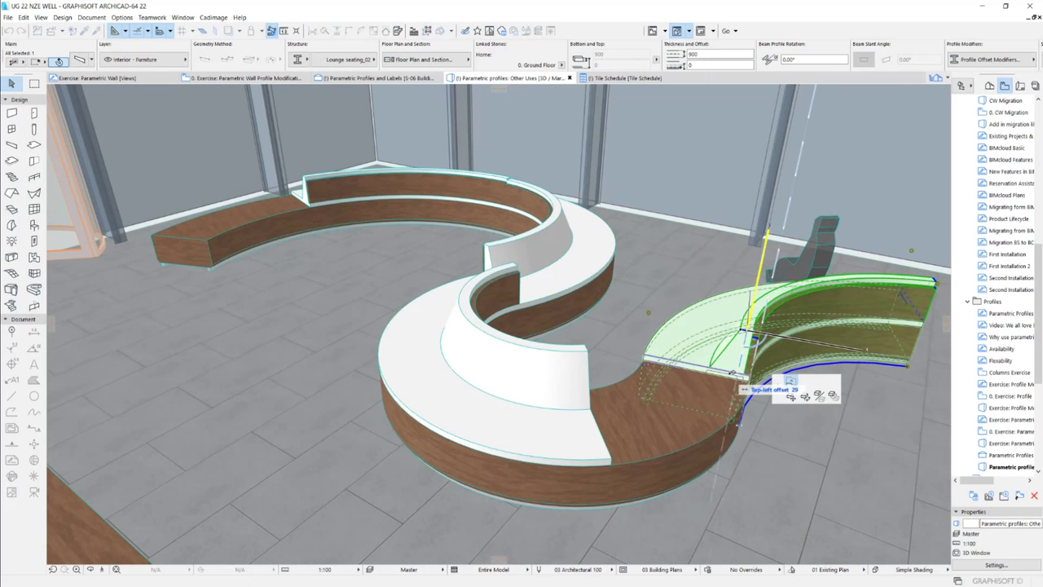
pyautogui.click(740, 412)
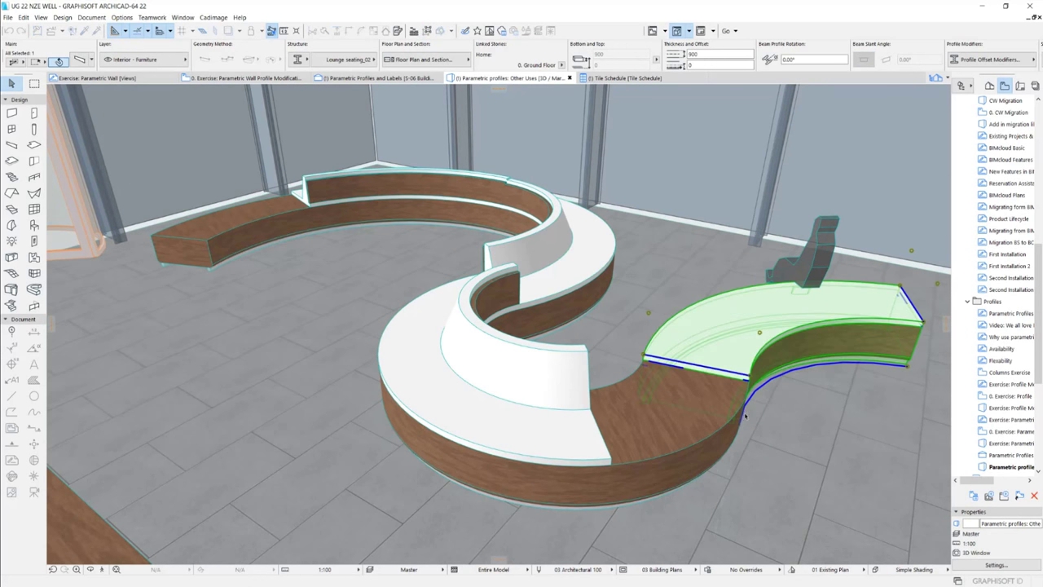
# Step: Lower the Top-right offset modifier of the curved lounge seating segment facing the reception desk, shifting its backrest to the outer edge of the curve
pyautogui.keyDown('shift'); pyautogui.moveTo(760, 426); pyautogui.dragTo(667, 326, button='middle'); pyautogui.keyUp('shift')
pyautogui.click(666, 308)
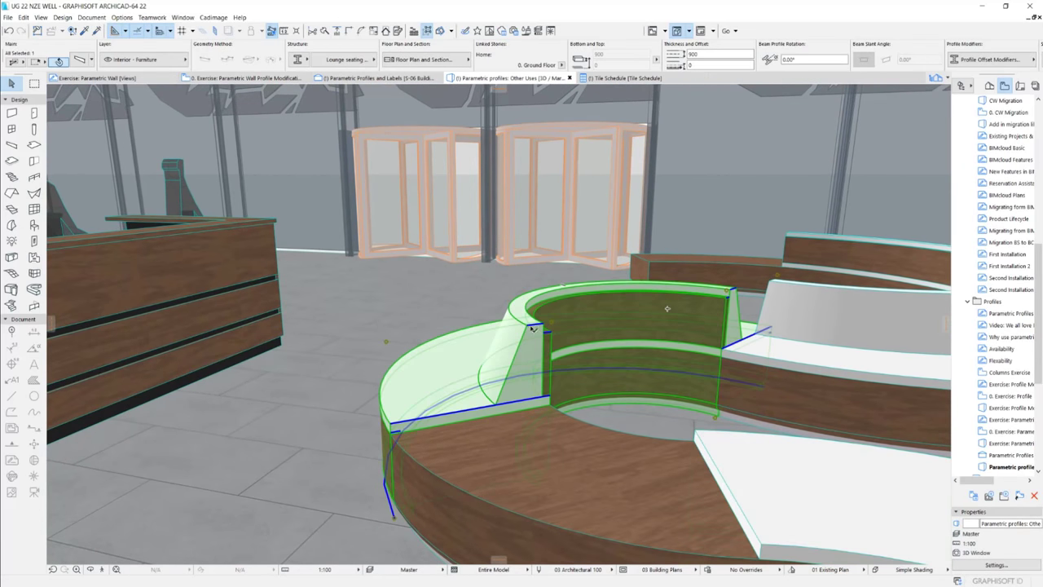
pyautogui.click(537, 323)
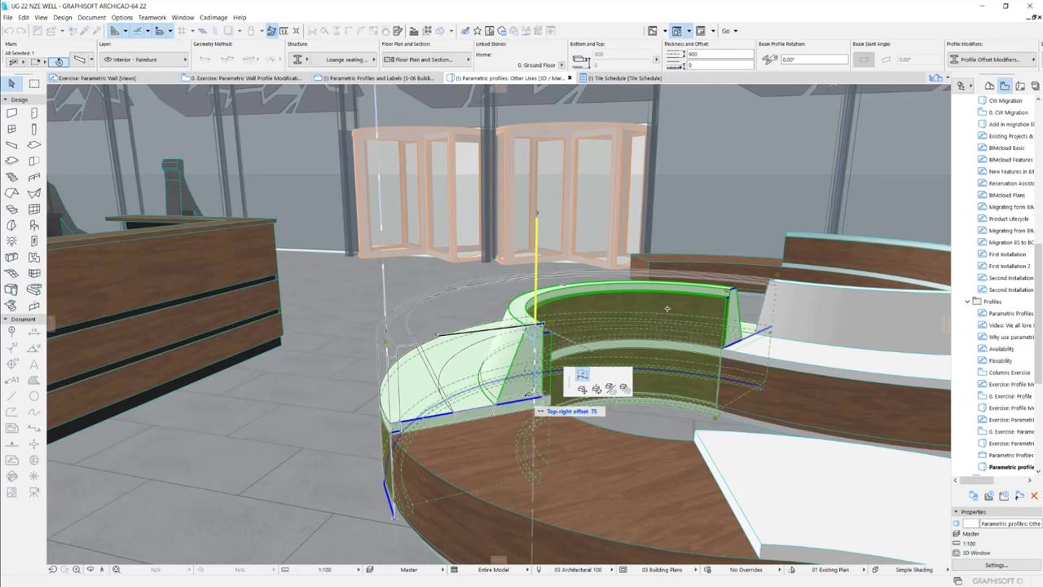
pyautogui.click(629, 337)
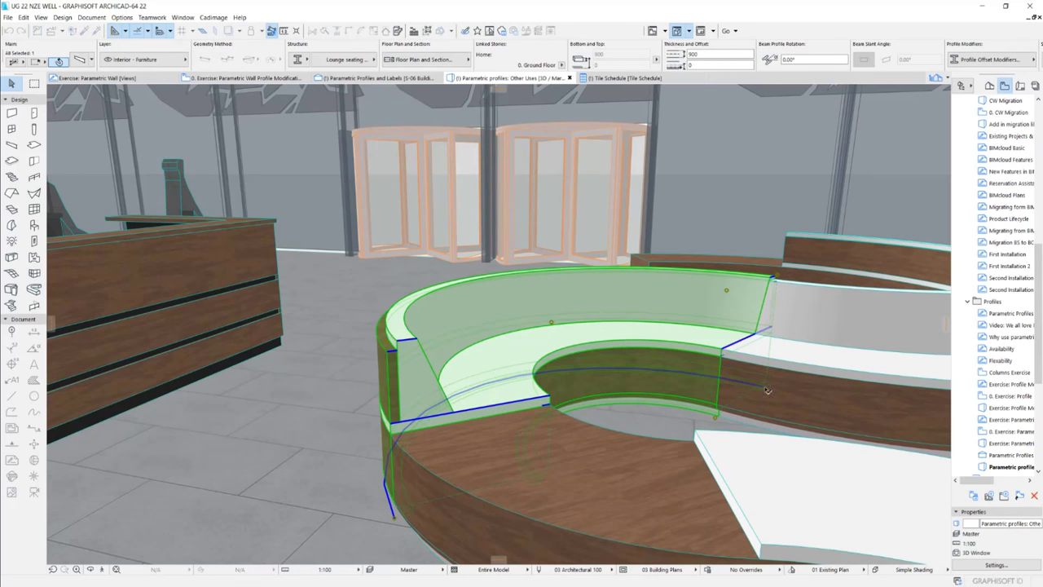
# Step: Lower the Top-left offset modifier of the adjoining curved segment in the middle of the lounge seating to turn it into a flat bench
pyautogui.keyDown('shift'); pyautogui.moveTo(767, 391); pyautogui.dragTo(738, 420, button='middle'); pyautogui.keyUp('shift')
pyautogui.scroll(5, 370, 236)
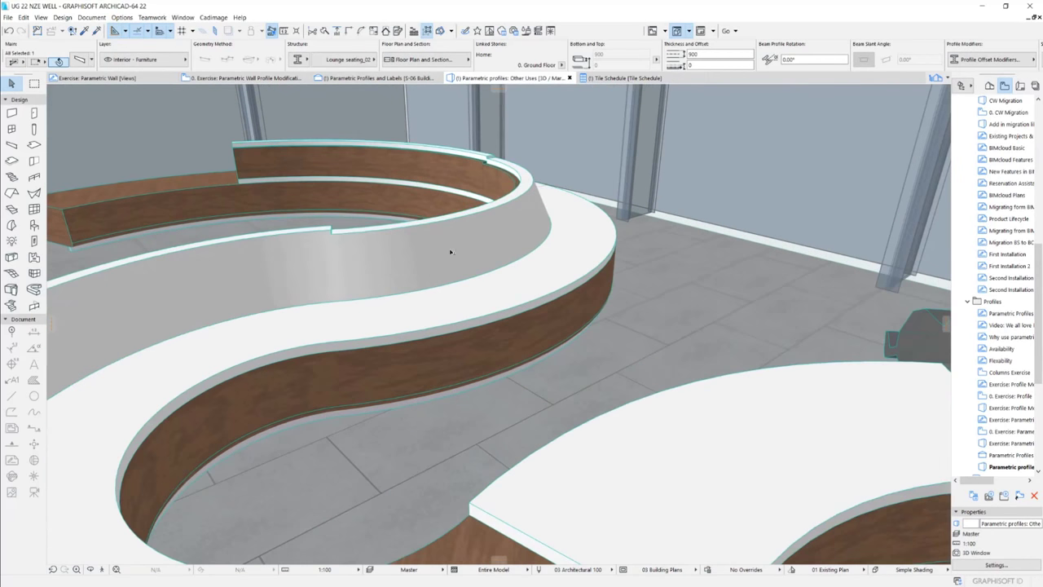
pyautogui.click(365, 249)
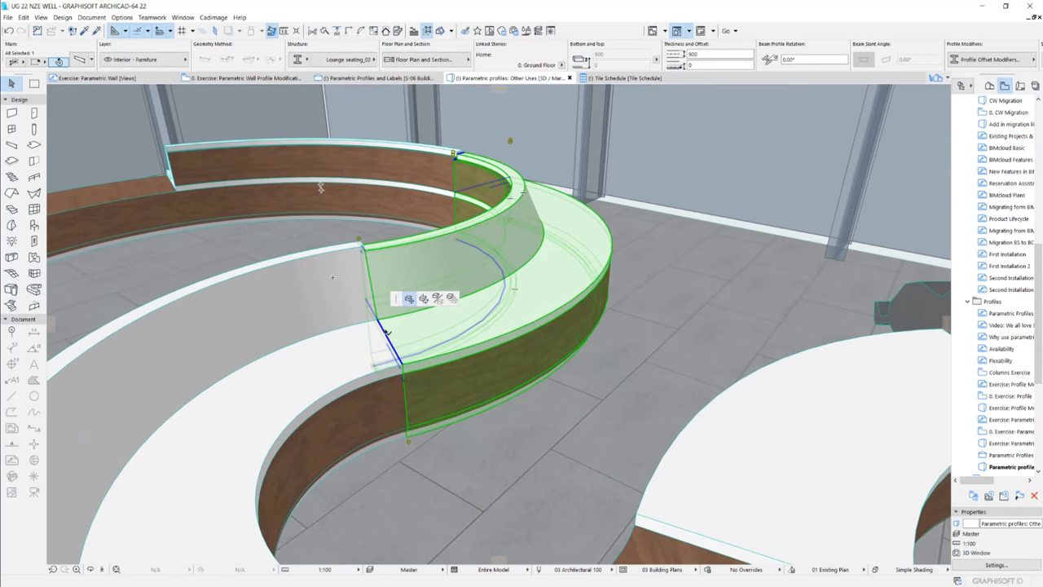
pyautogui.click(409, 298)
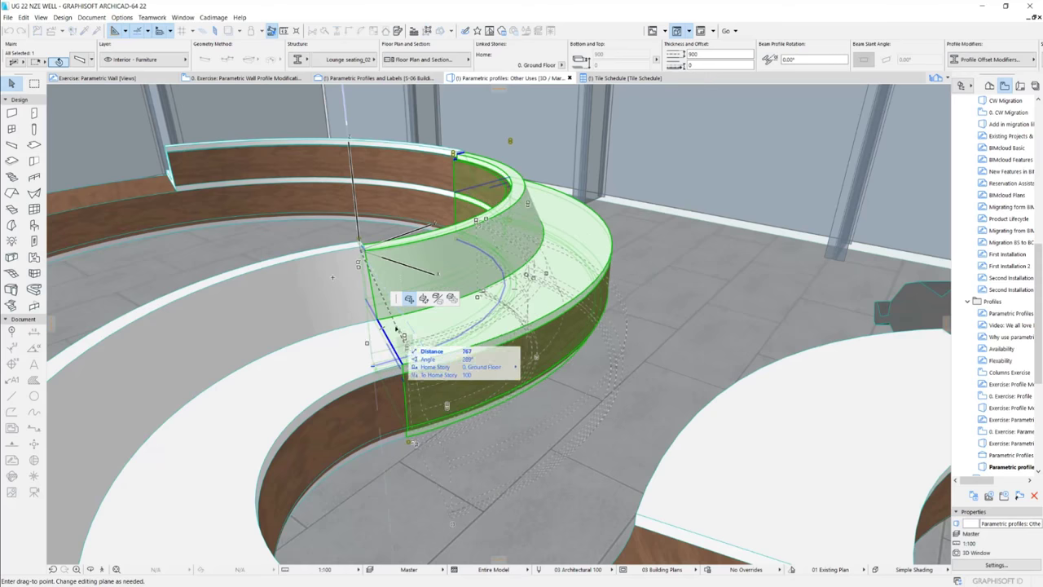
pyautogui.click(461, 154)
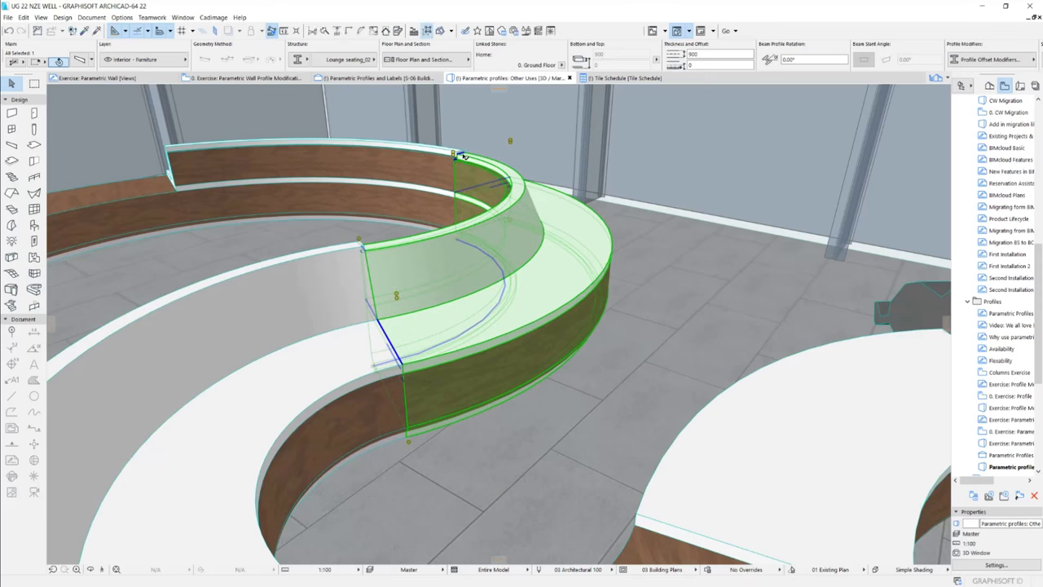
pyautogui.click(463, 155)
pyautogui.click(508, 205)
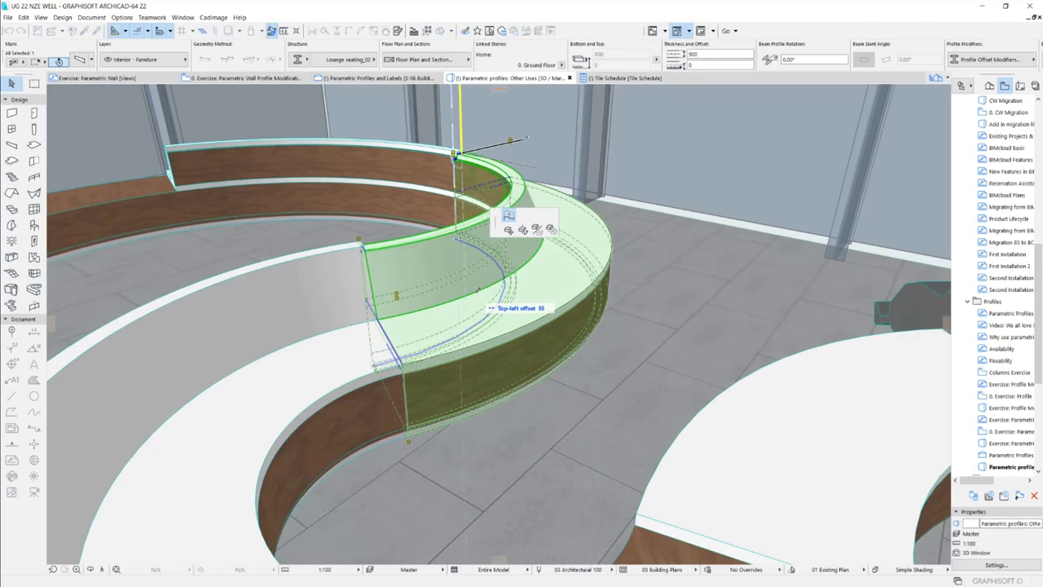
pyautogui.click(460, 281)
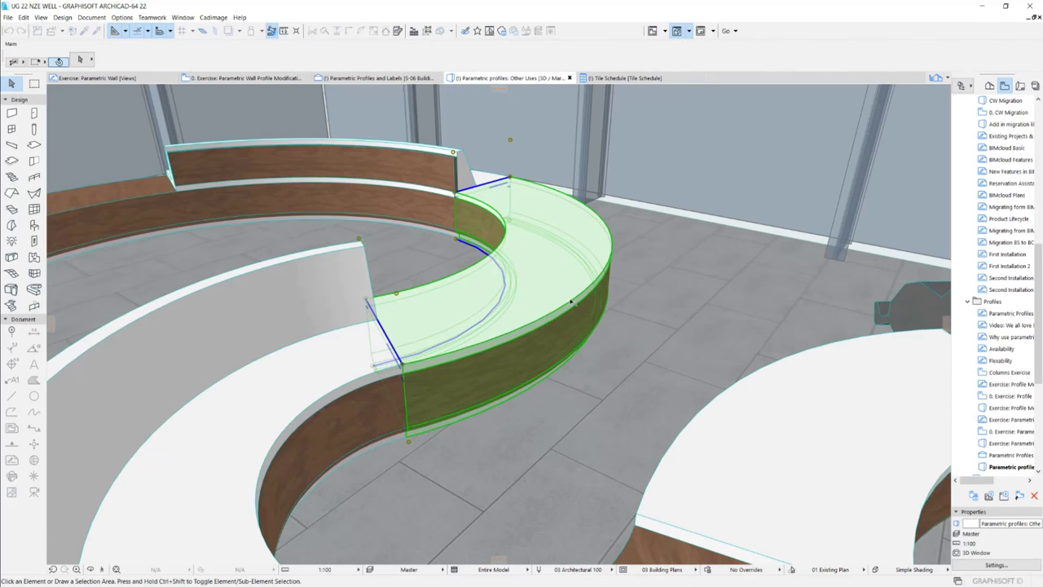
pyautogui.press('Escape')
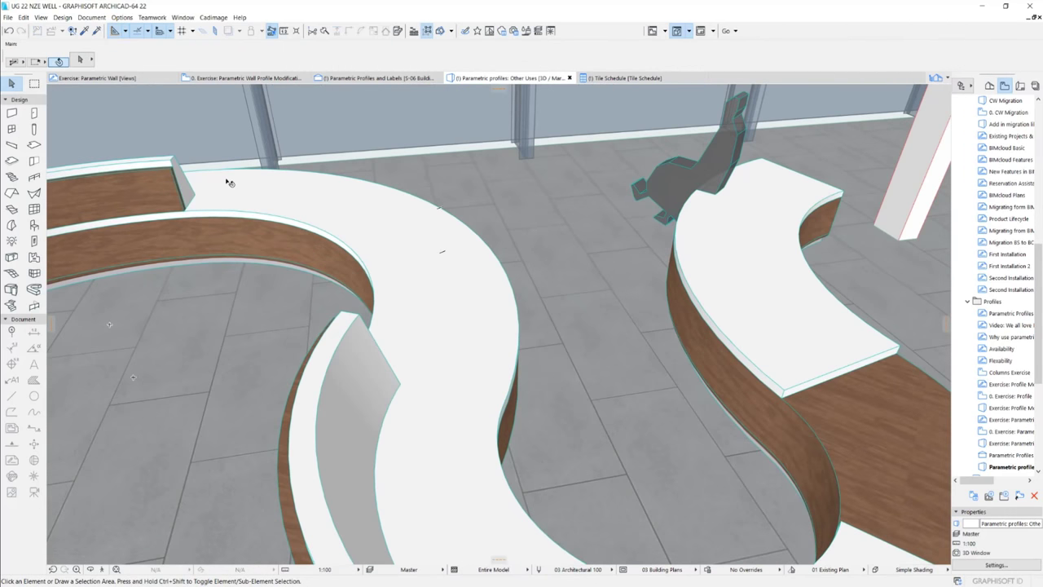
pyautogui.keyDown('shift'); pyautogui.moveTo(589, 350); pyautogui.dragTo(792, 293, button='middle'); pyautogui.keyUp('shift')
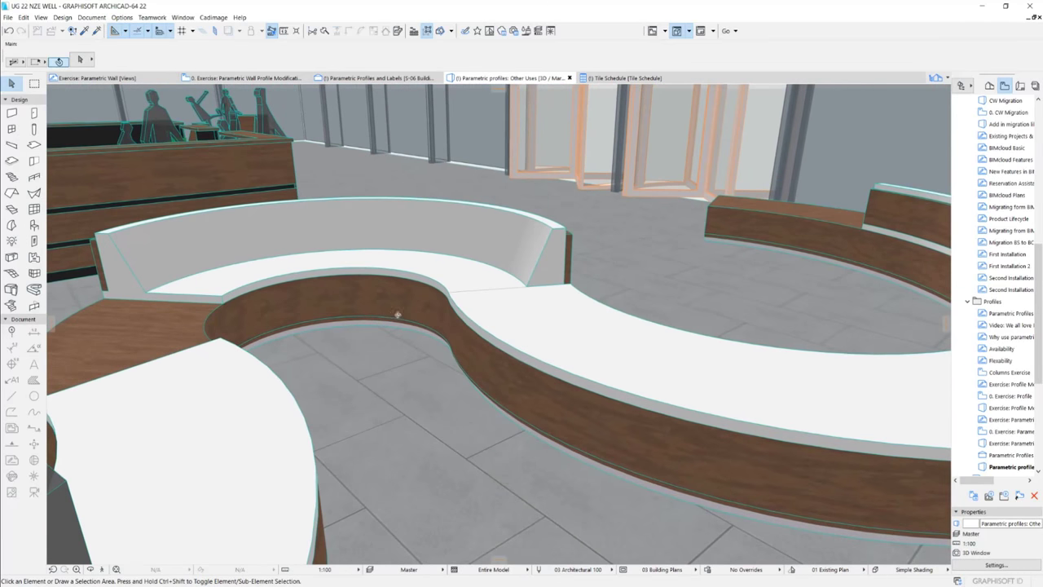
pyautogui.keyDown('shift'); pyautogui.moveTo(397, 312); pyautogui.dragTo(323, 305, button='middle'); pyautogui.keyUp('shift')
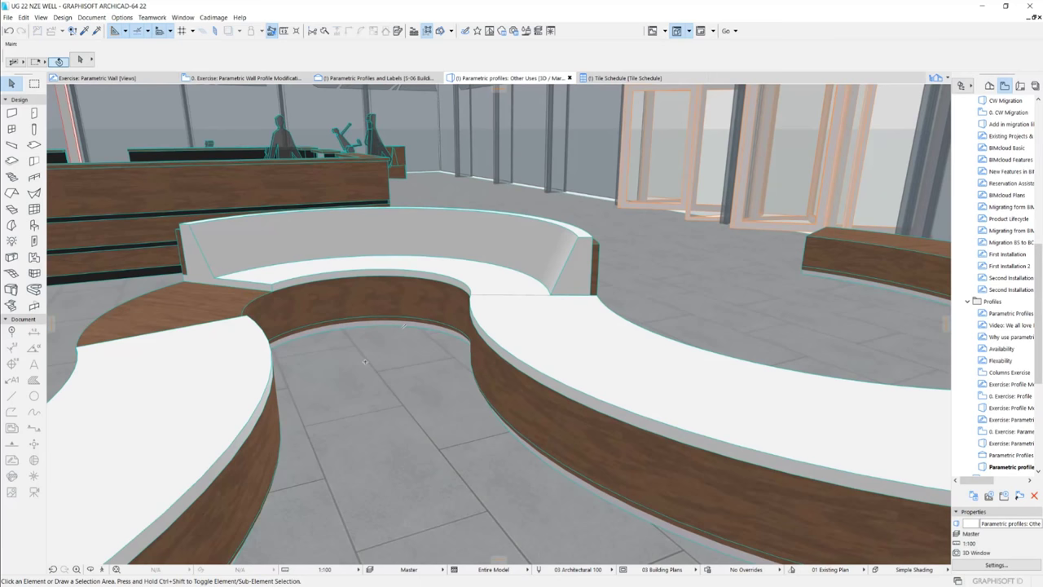
# Step: Go through the introductory views of the Expressions folder, from Expressions and Where do they sit to Use Cases
pyautogui.scroll(-2, 1001, 326)
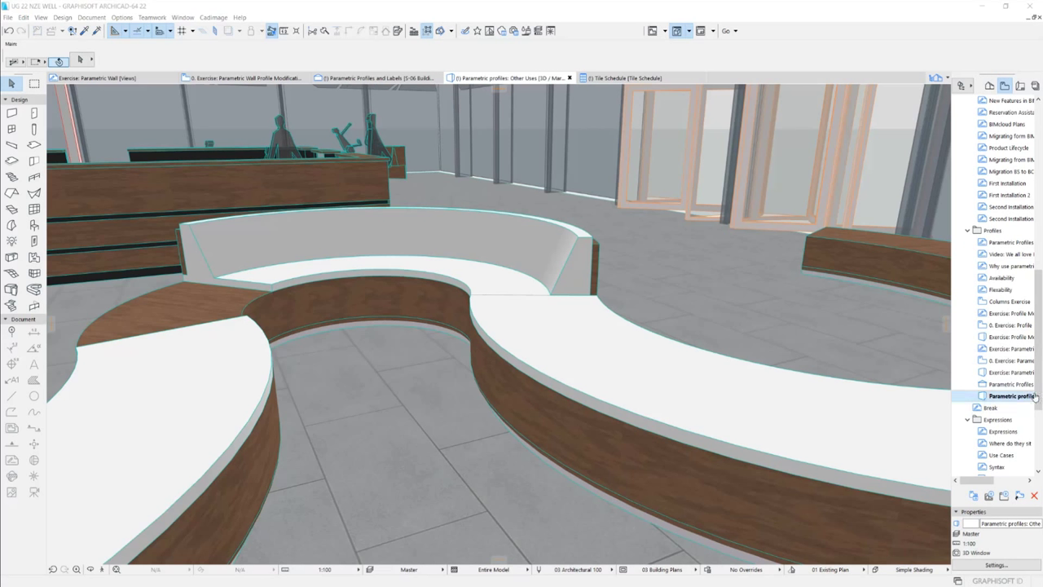
pyautogui.scroll(-2, 1001, 408)
pyautogui.doubleClick(1001, 409)
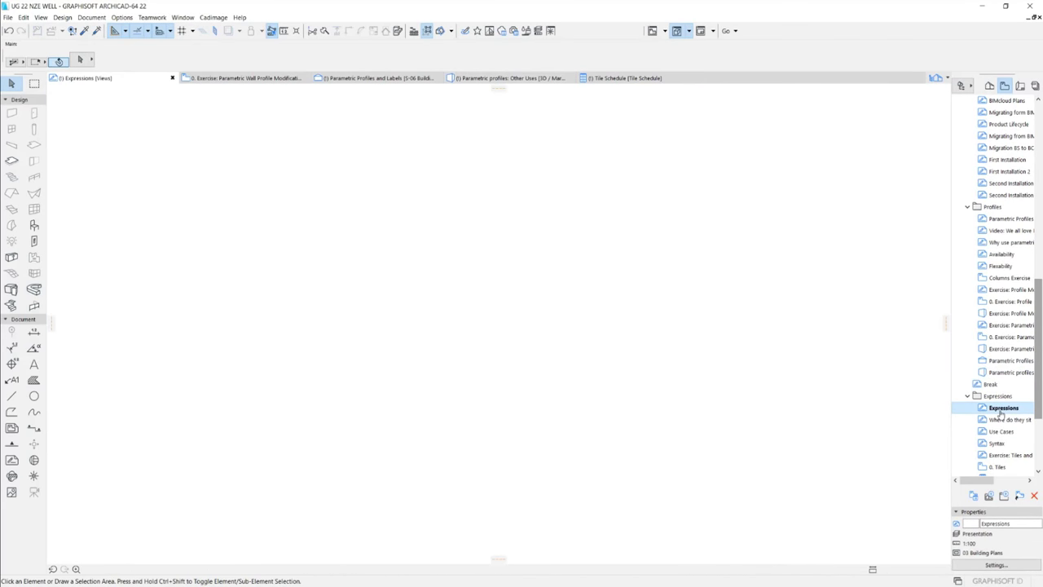
pyautogui.doubleClick(1003, 420)
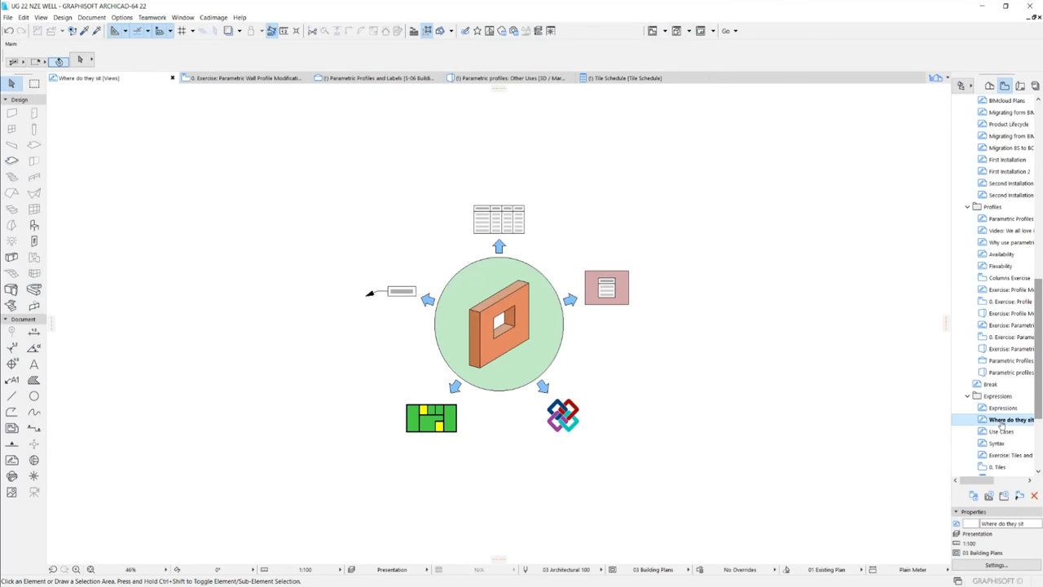
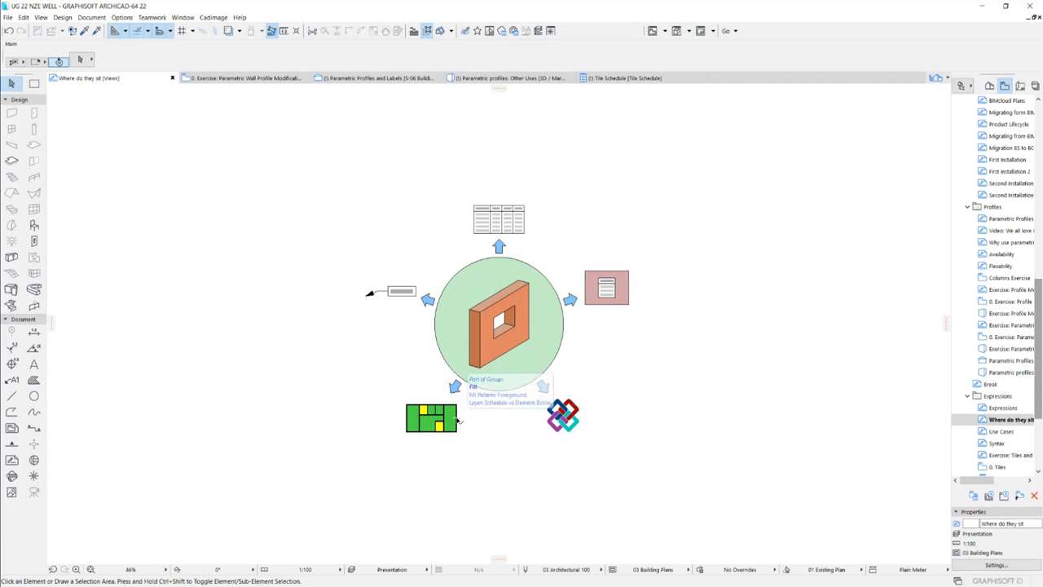
pyautogui.click(399, 295)
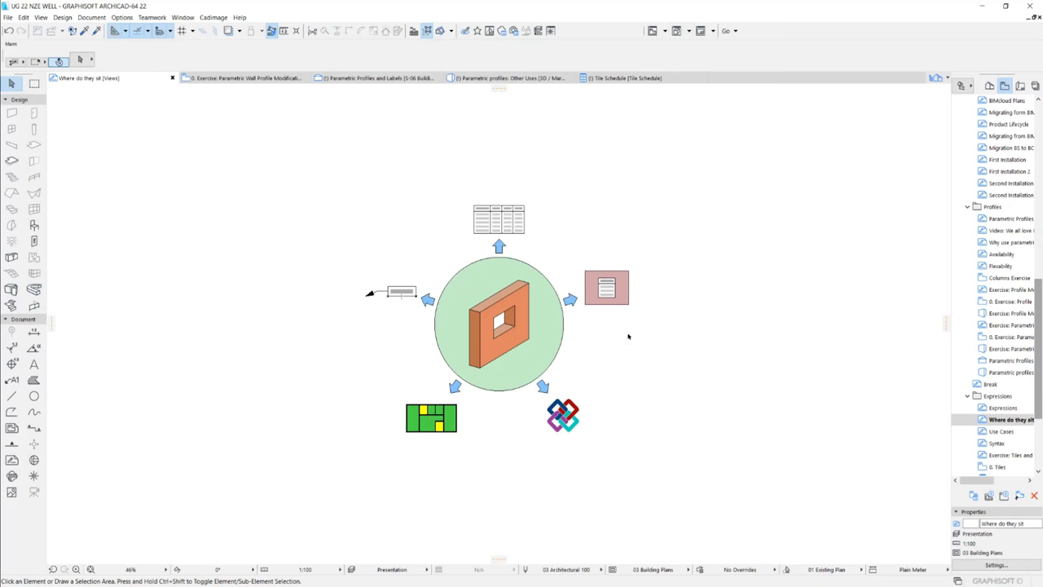
pyautogui.doubleClick(995, 432)
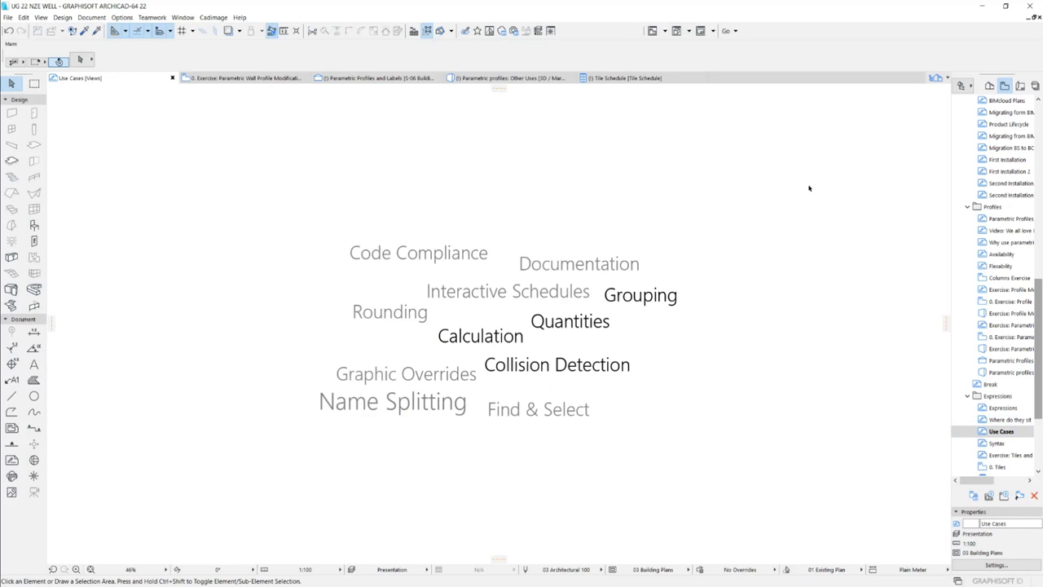